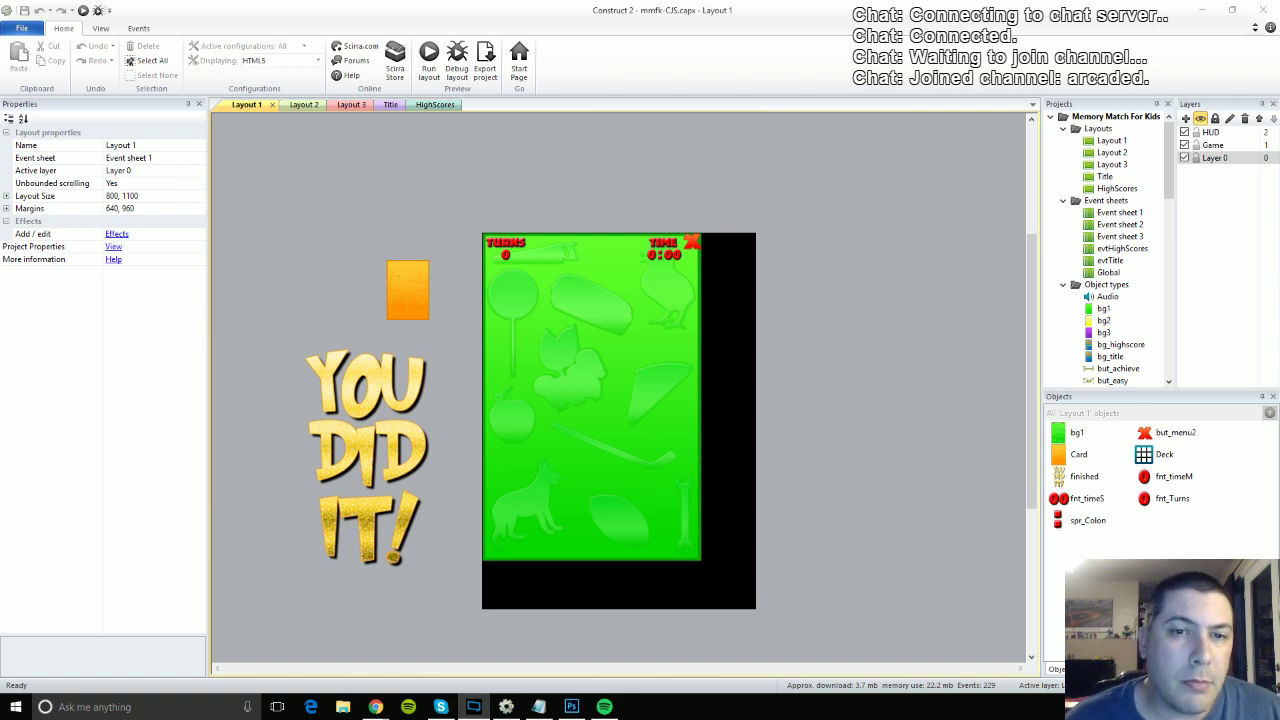
Check the memory game in the browser's debug preview, close the preview tab and return to the Construct 2 project.
{"action": "scroll", "coordinate": [356, 190], "scroll_direction": "down", "scroll_amount": 1}
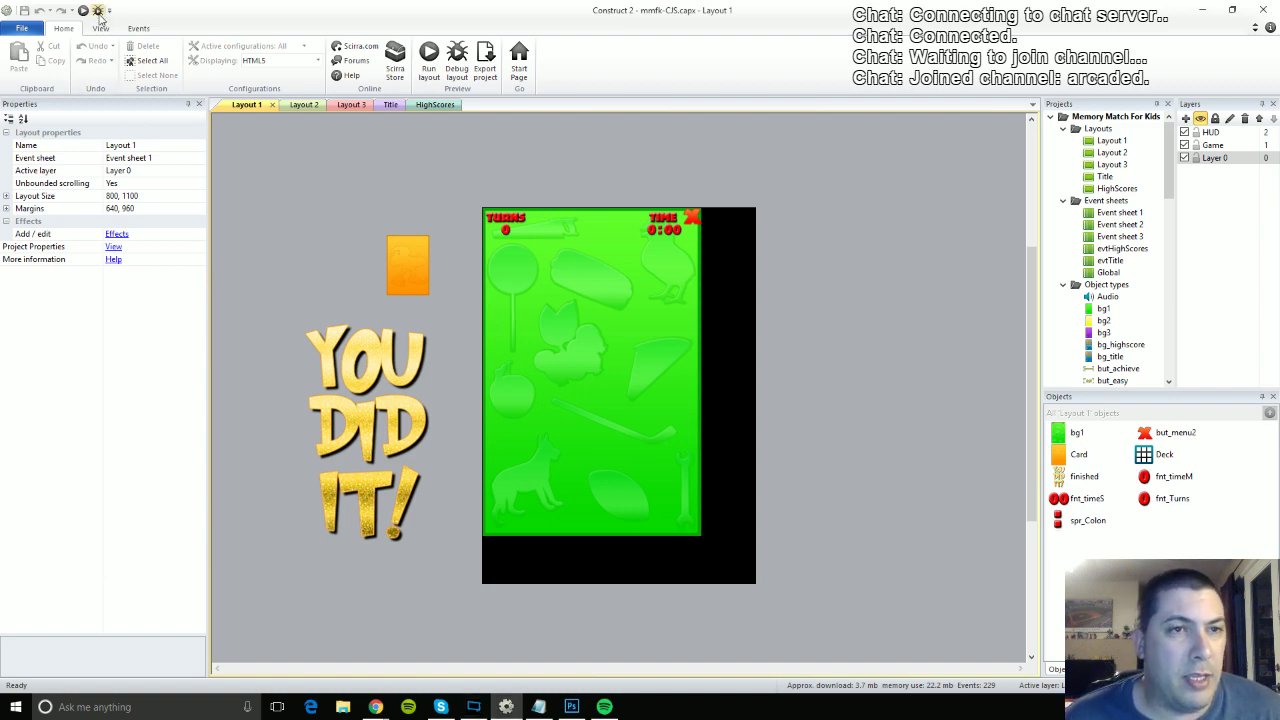
{"action": "key", "text": "alt+Tab"}
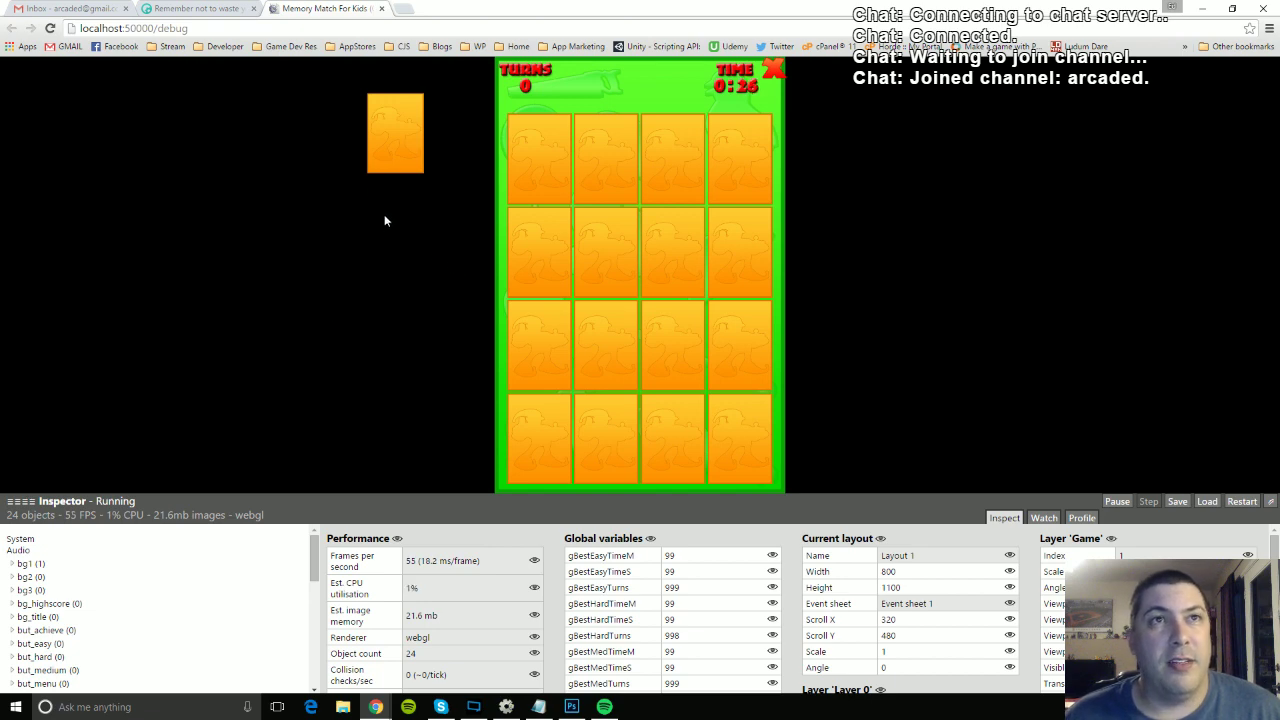
{"action": "left_click", "coordinate": [381, 9]}
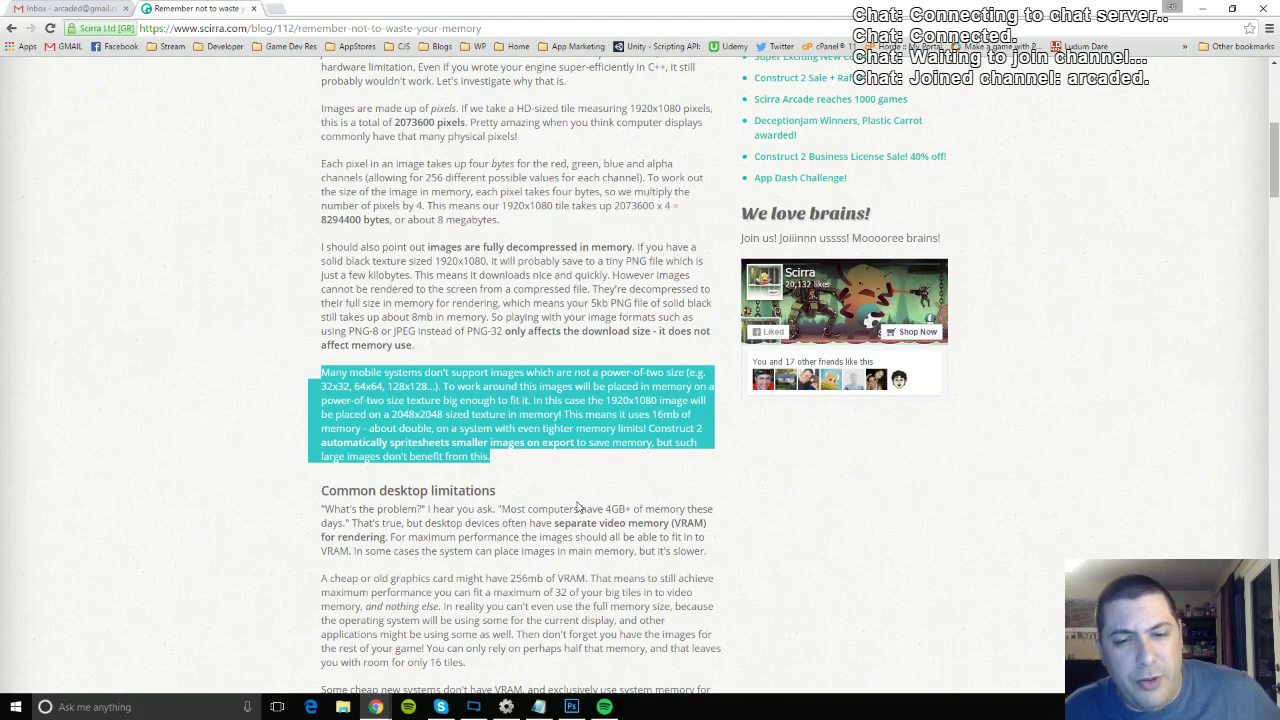
{"action": "left_click", "coordinate": [506, 707]}
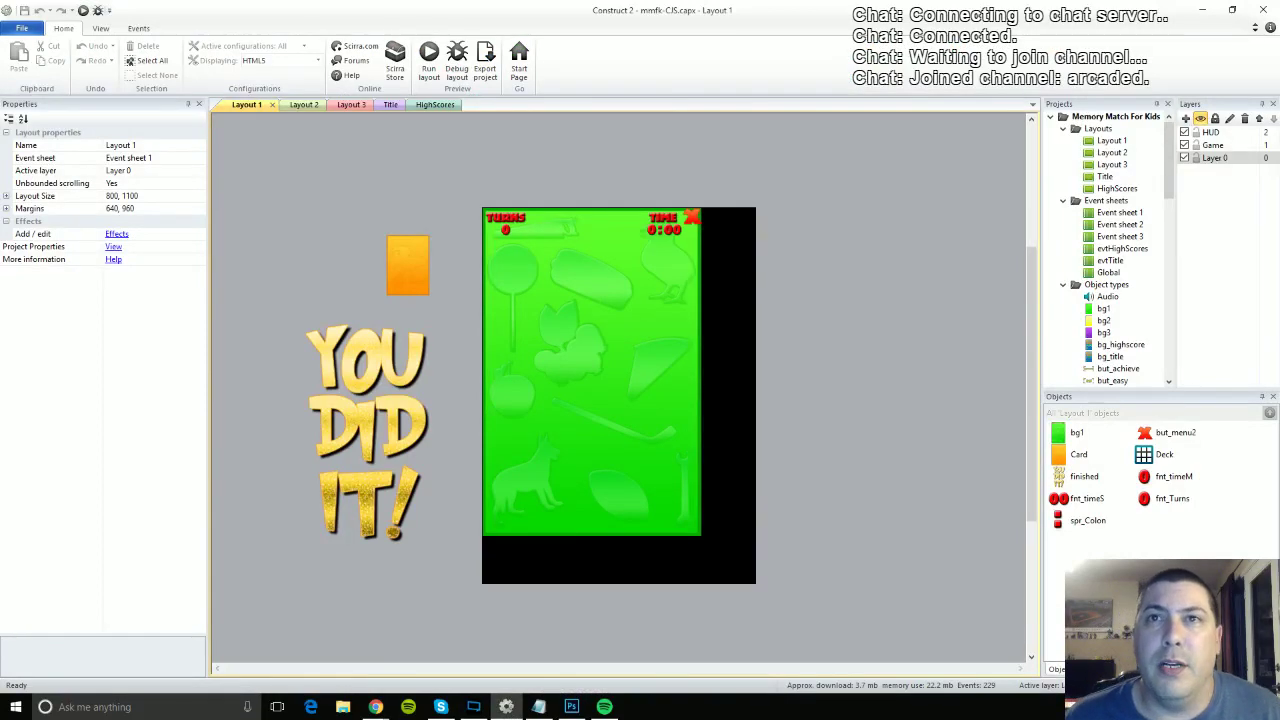
{"action": "key", "text": "alt+Tab"}
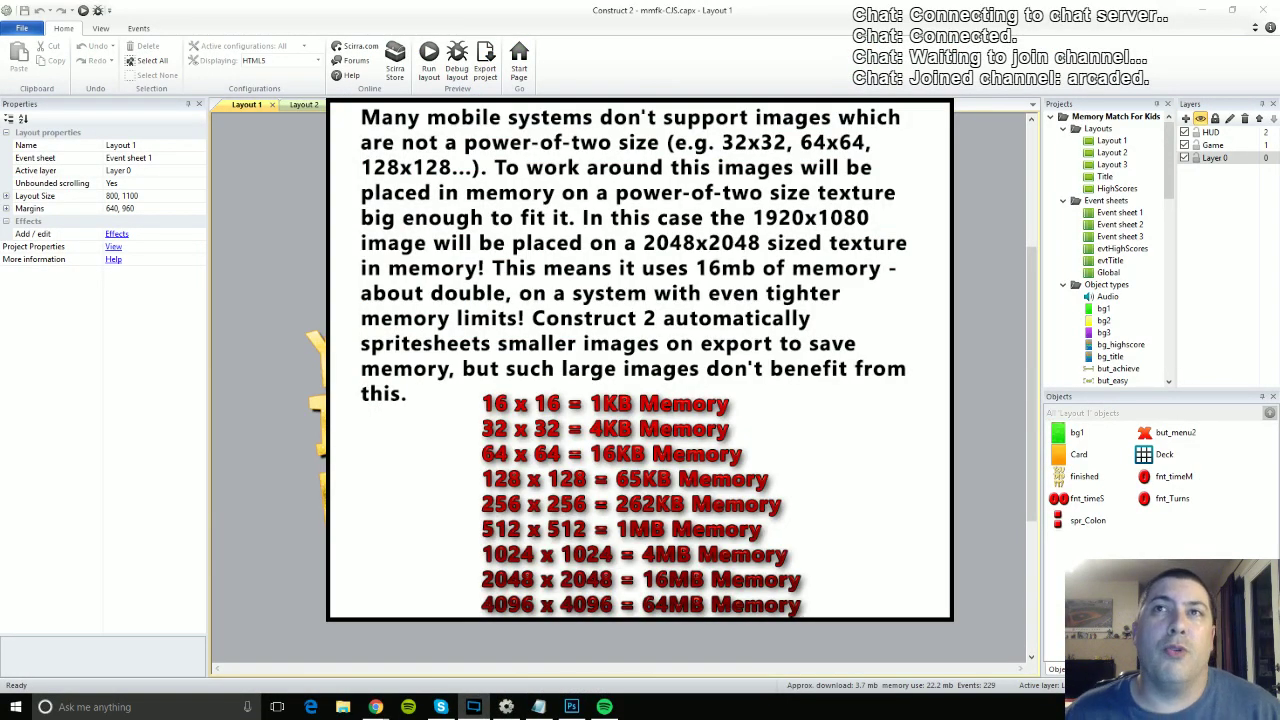
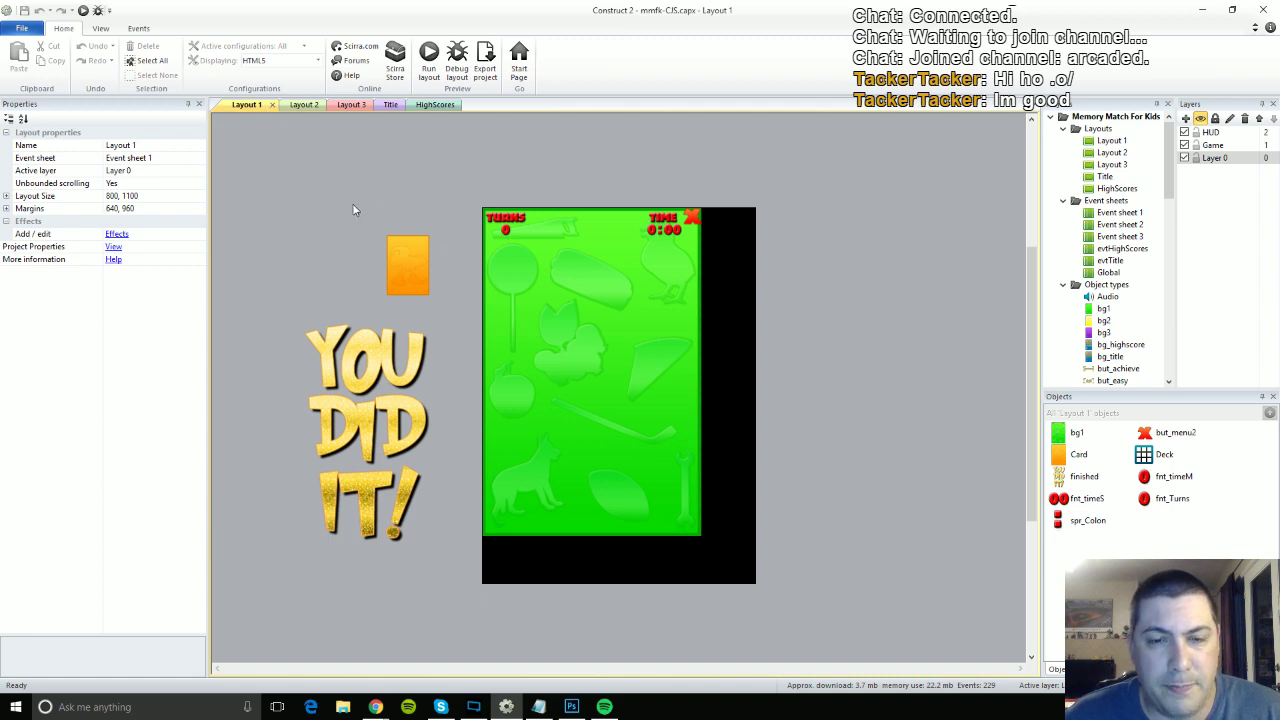
Open the fnt_Turns sprite in the image editor and review its full set of animation frames.
{"action": "left_click", "coordinate": [507, 231]}
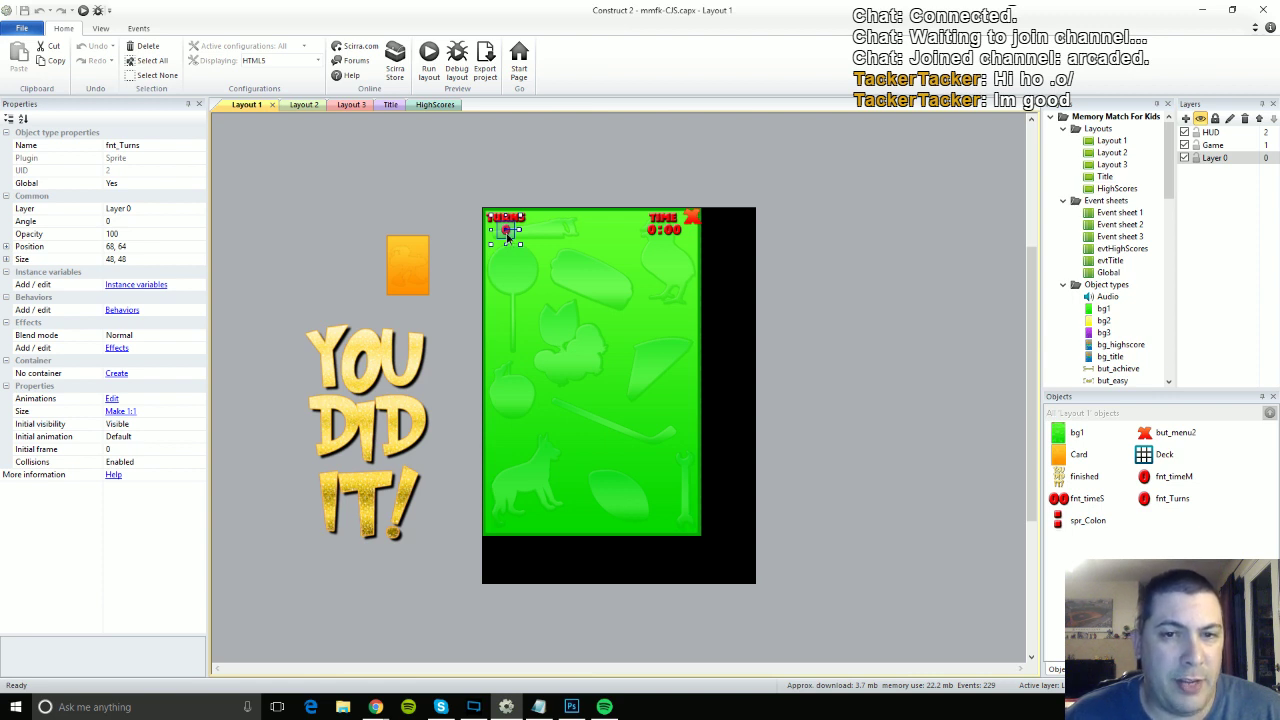
{"action": "double_click", "coordinate": [507, 233]}
{"action": "scroll", "coordinate": [716, 532], "scroll_direction": "down", "scroll_amount": 1}
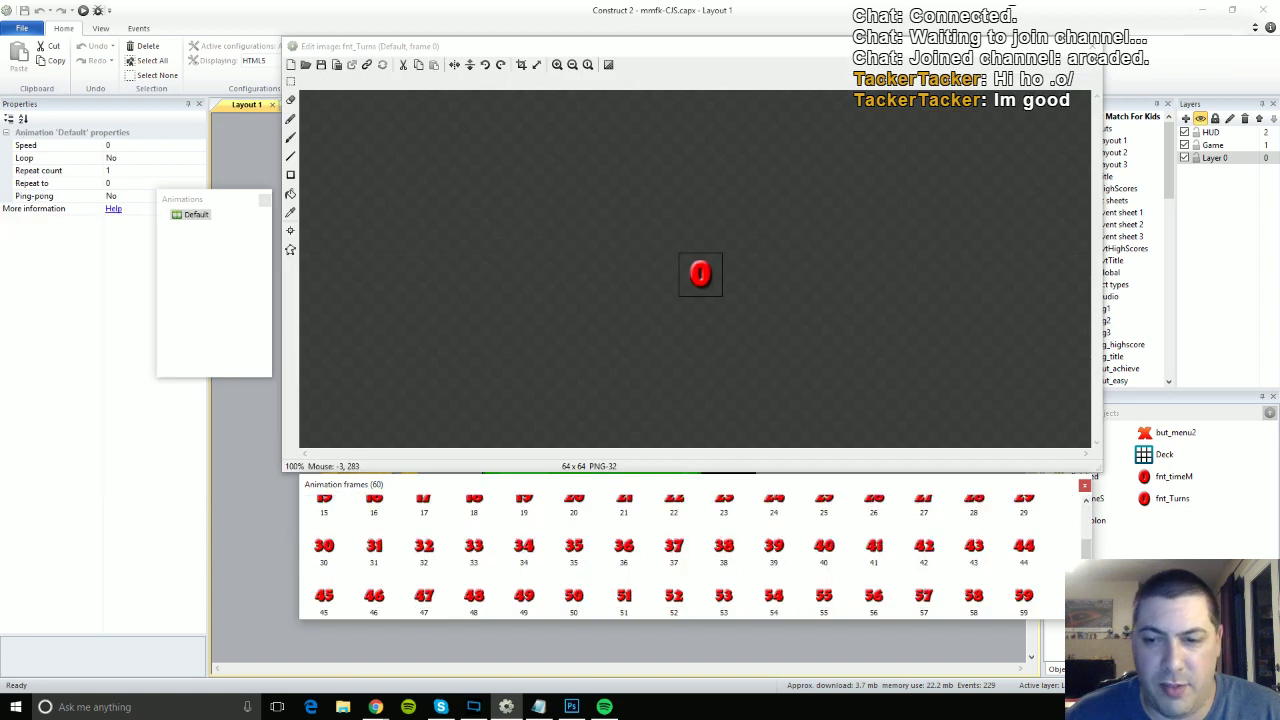
{"action": "scroll", "coordinate": [900, 580], "scroll_direction": "up", "scroll_amount": 2}
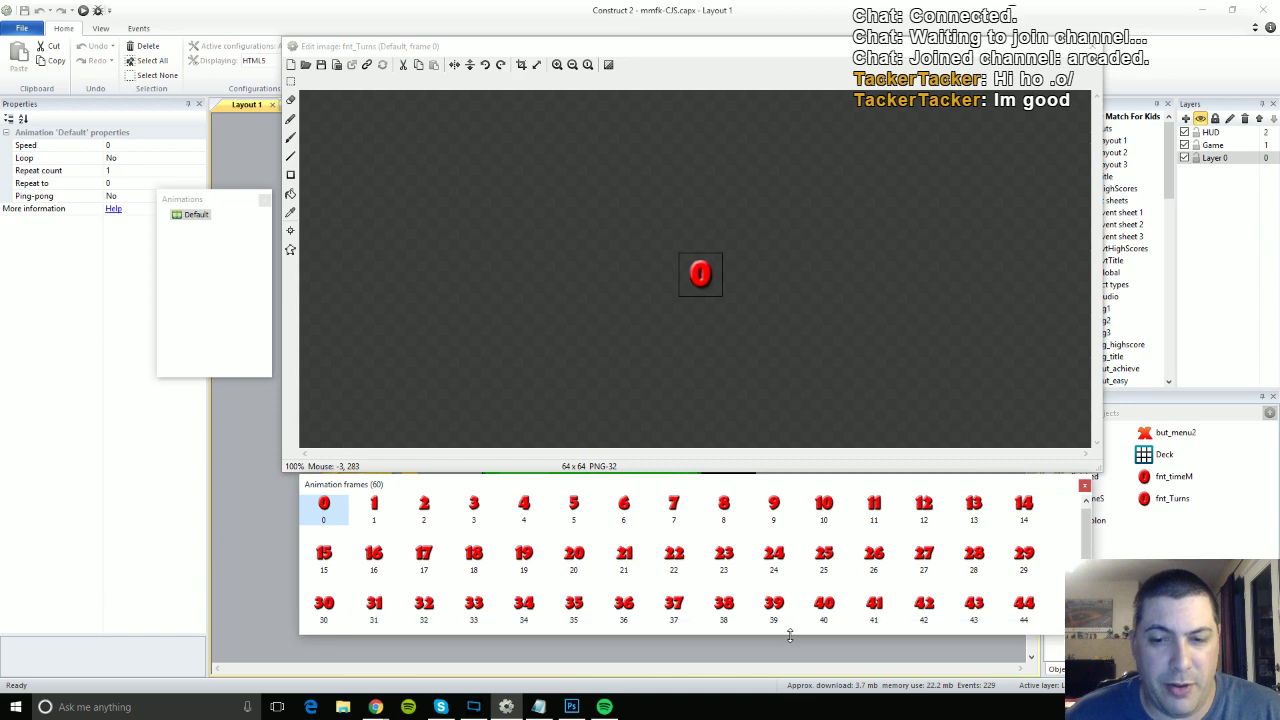
{"action": "left_click_drag", "start_coordinate": [790, 620], "coordinate": [790, 636]}
{"action": "scroll", "coordinate": [1080, 535], "scroll_direction": "up", "scroll_amount": 1}
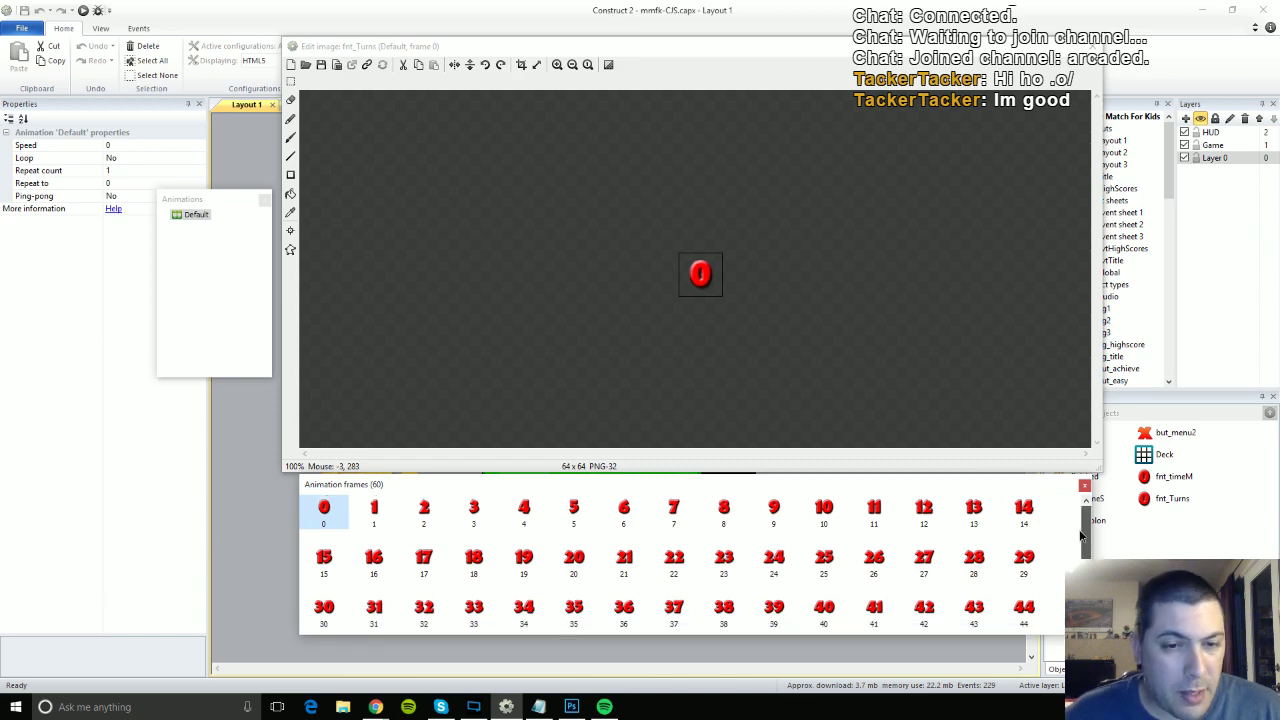
{"action": "scroll", "coordinate": [1080, 535], "scroll_direction": "down", "scroll_amount": 1}
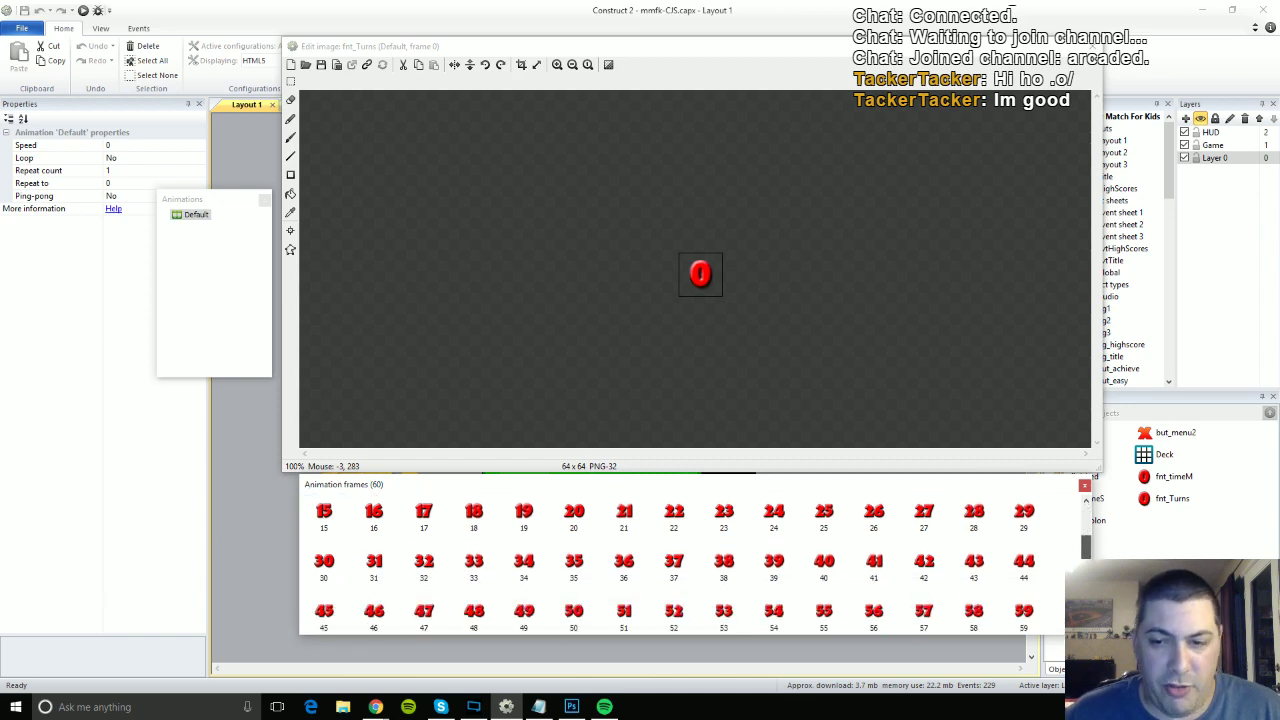
{"action": "scroll", "coordinate": [1081, 533], "scroll_direction": "up", "scroll_amount": 1}
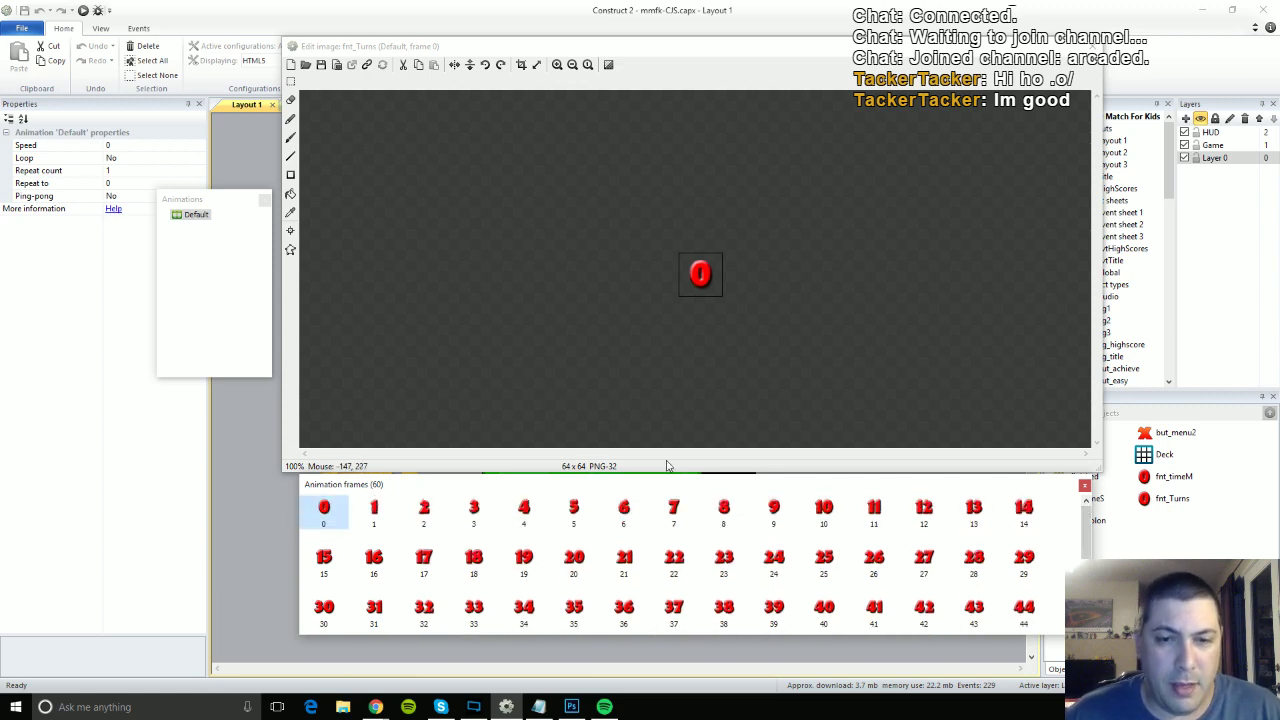
Inspect the individual fnt_Turns digit frames from 5 down to 0, and close the image editor.
{"action": "left_click", "coordinate": [574, 510]}
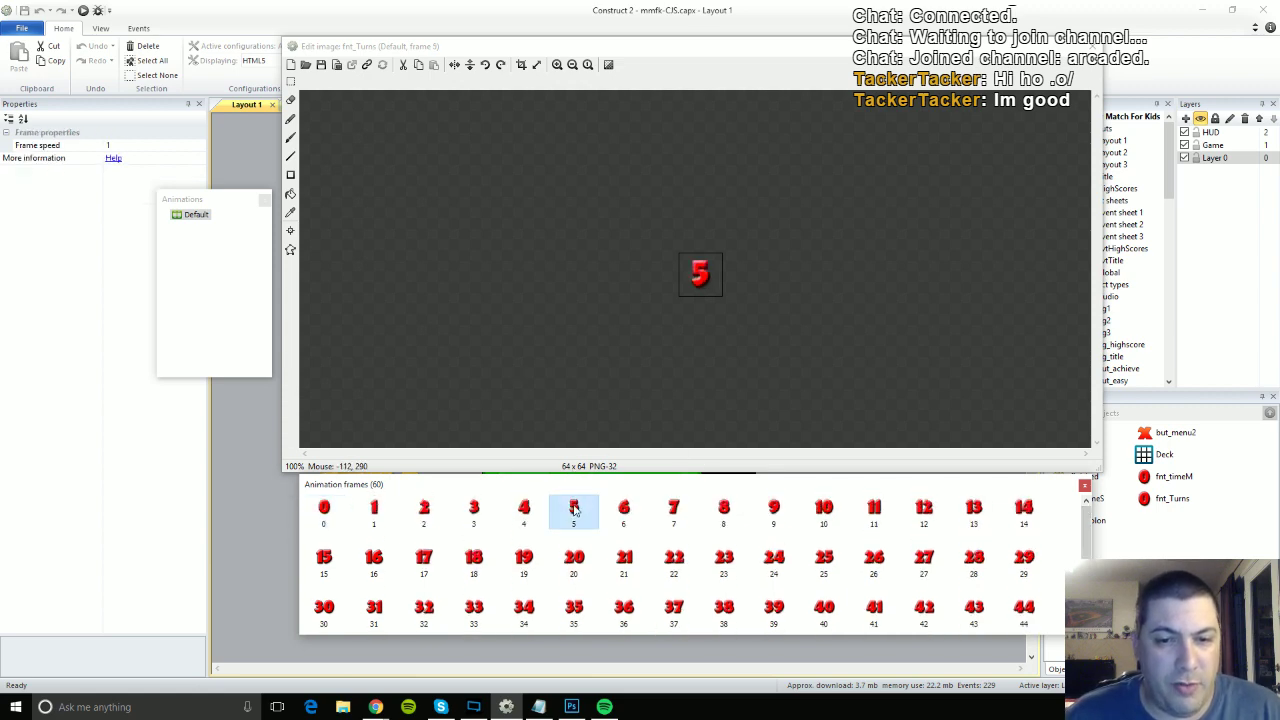
{"action": "left_click", "coordinate": [524, 510]}
{"action": "left_click", "coordinate": [474, 510]}
{"action": "left_click", "coordinate": [424, 510]}
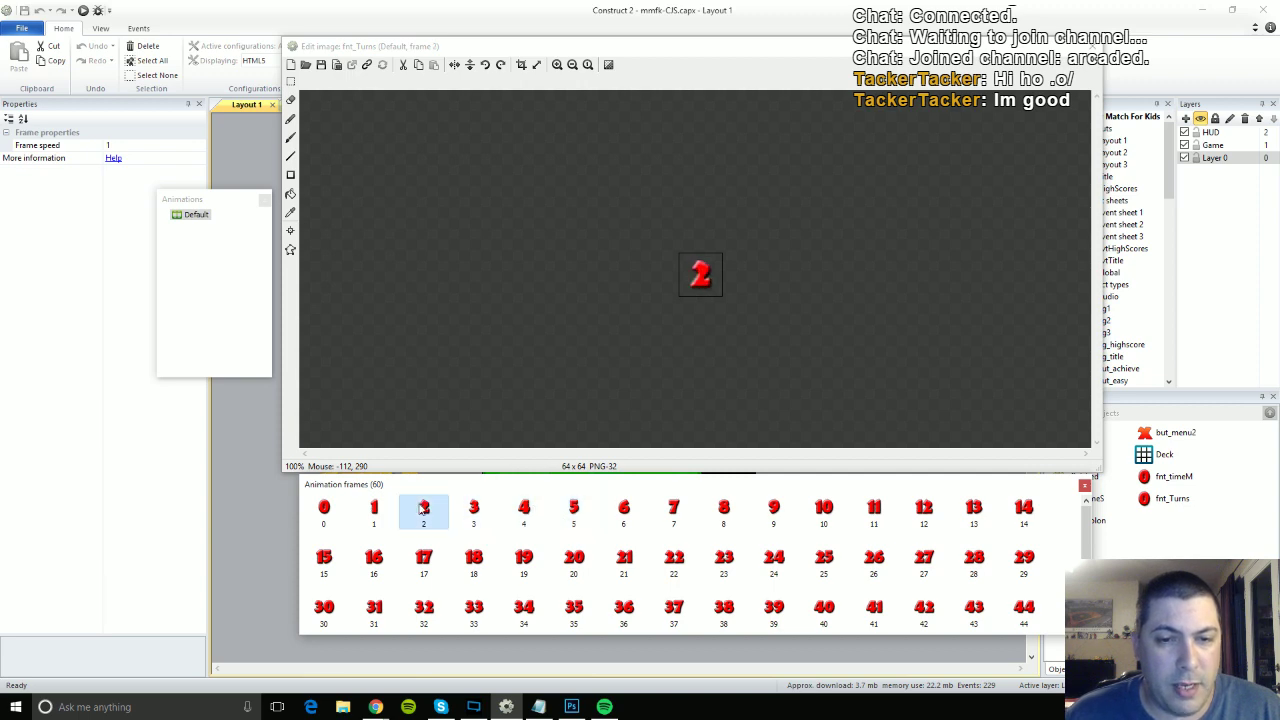
{"action": "left_click", "coordinate": [376, 509]}
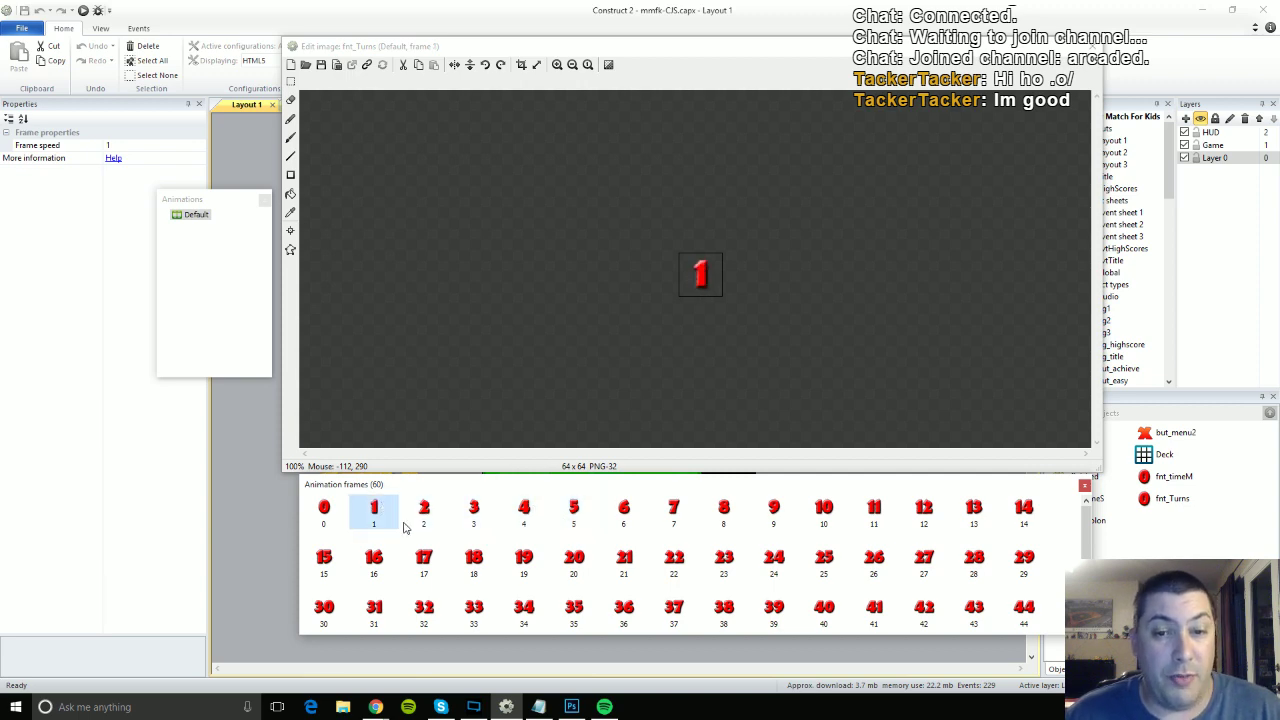
{"action": "left_click", "coordinate": [324, 516]}
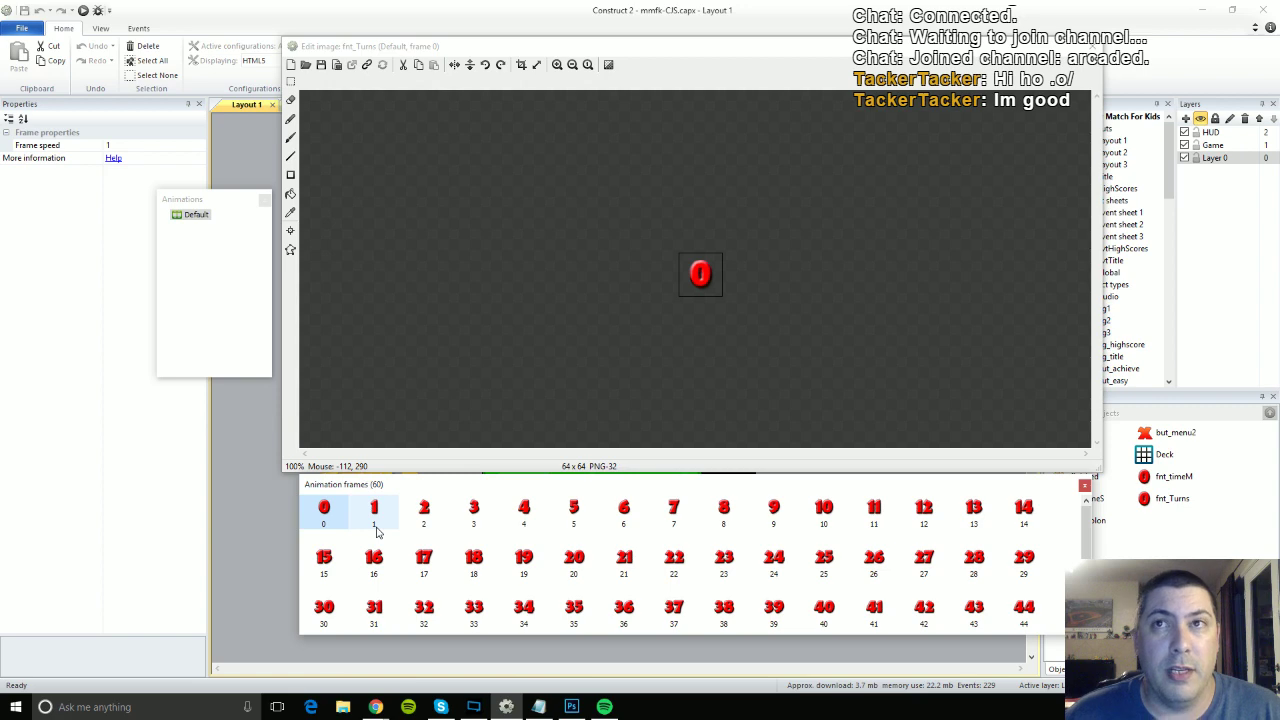
{"action": "left_click", "coordinate": [1093, 46]}
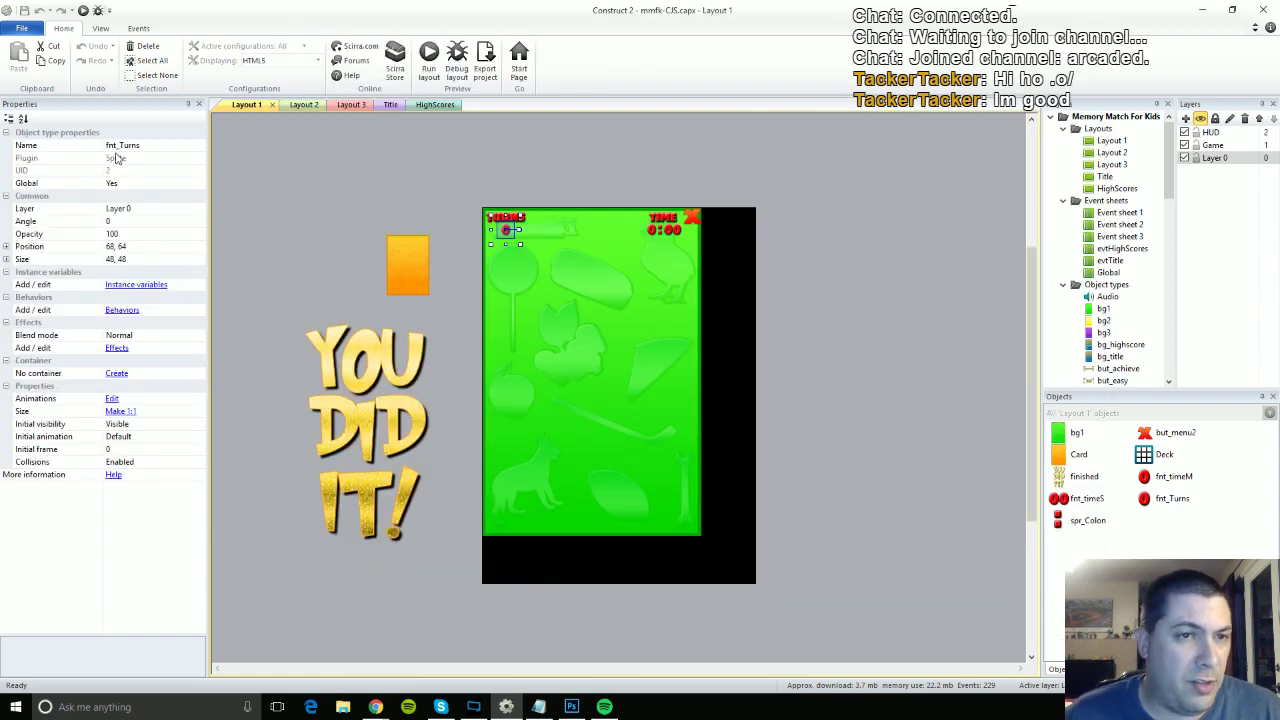
Export the project as an HTML5 website into the stream subfolder of Memory Match For Kids, using the Normal style template.
{"action": "left_click", "coordinate": [22, 28]}
{"action": "left_click", "coordinate": [46, 194]}
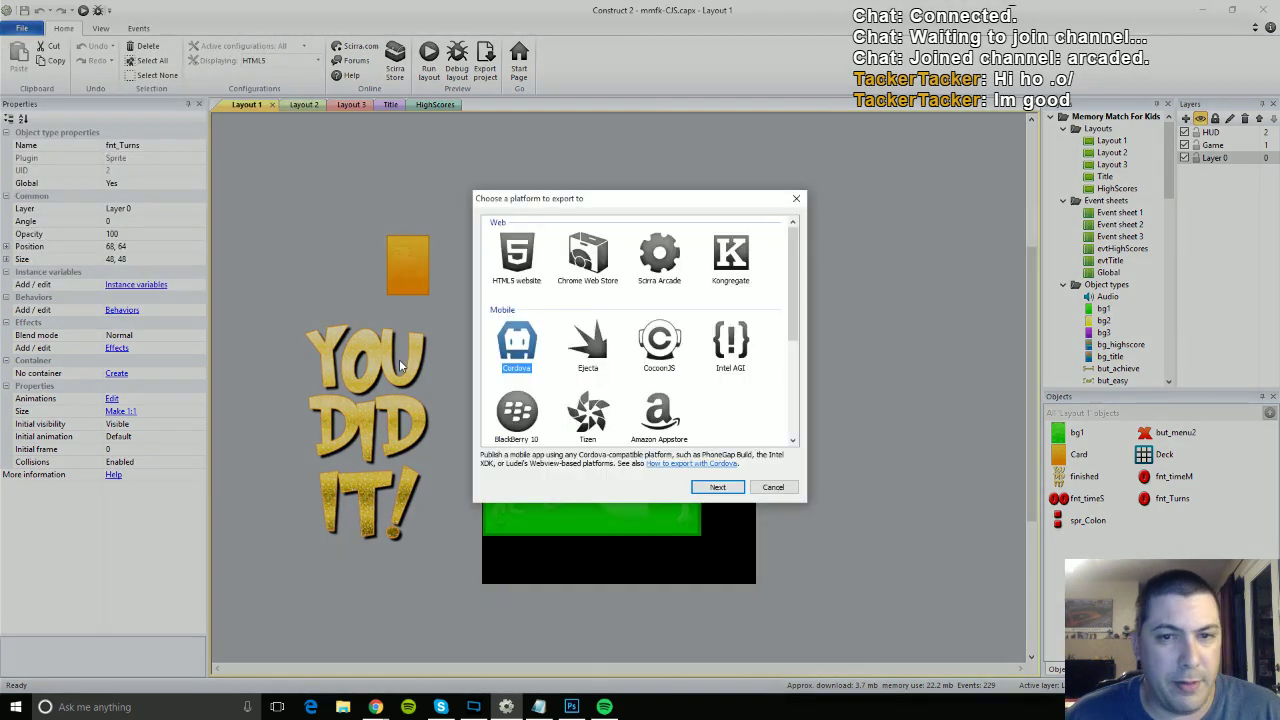
{"action": "double_click", "coordinate": [519, 262]}
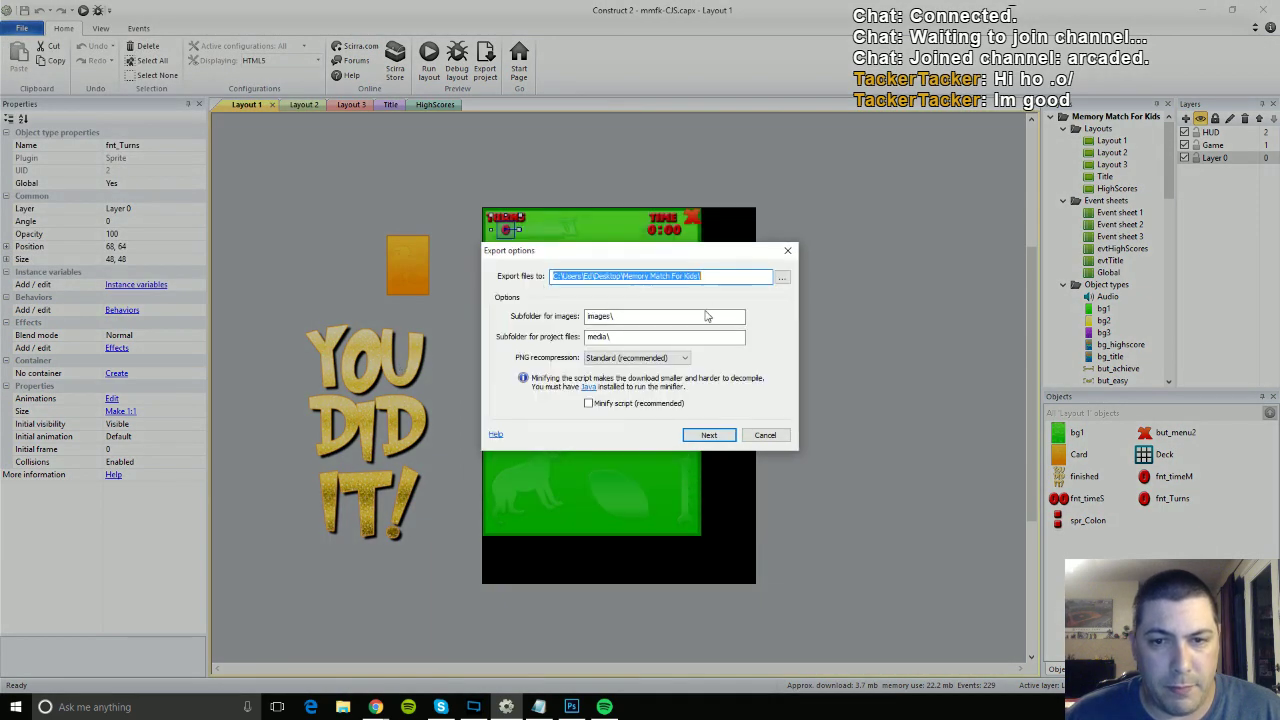
{"action": "left_click", "coordinate": [703, 277]}
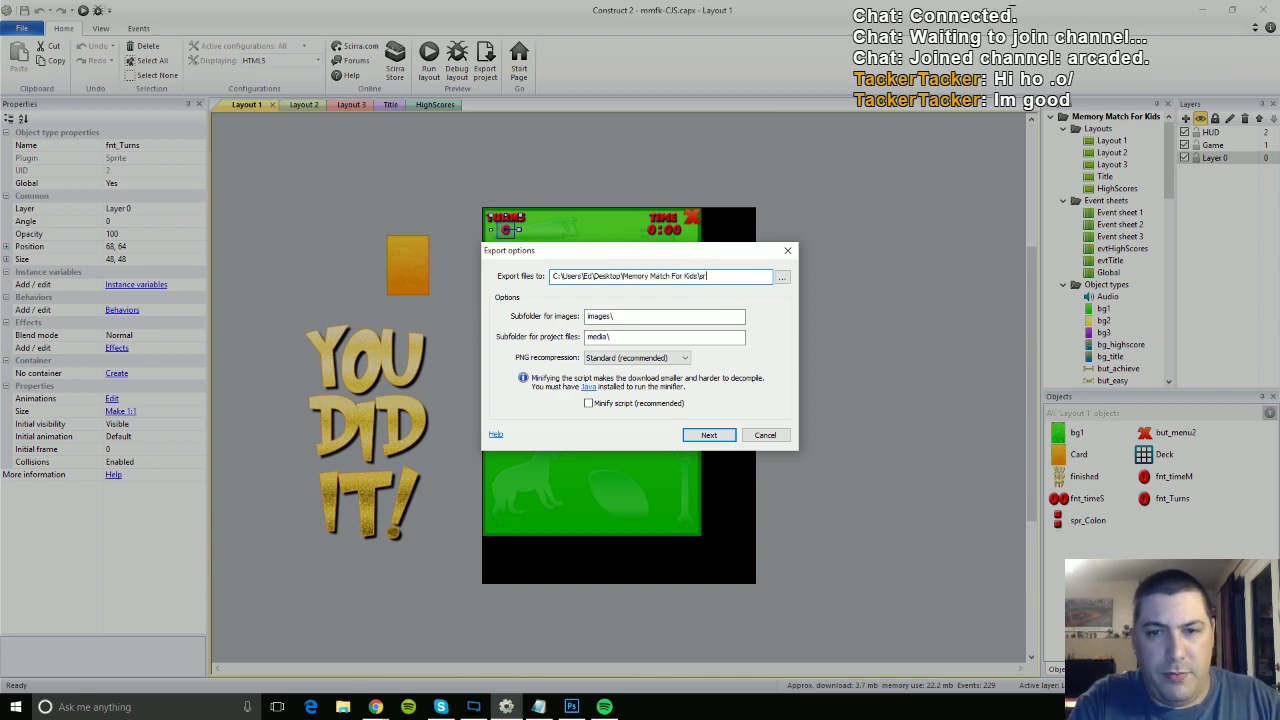
{"action": "key", "text": "Return"}
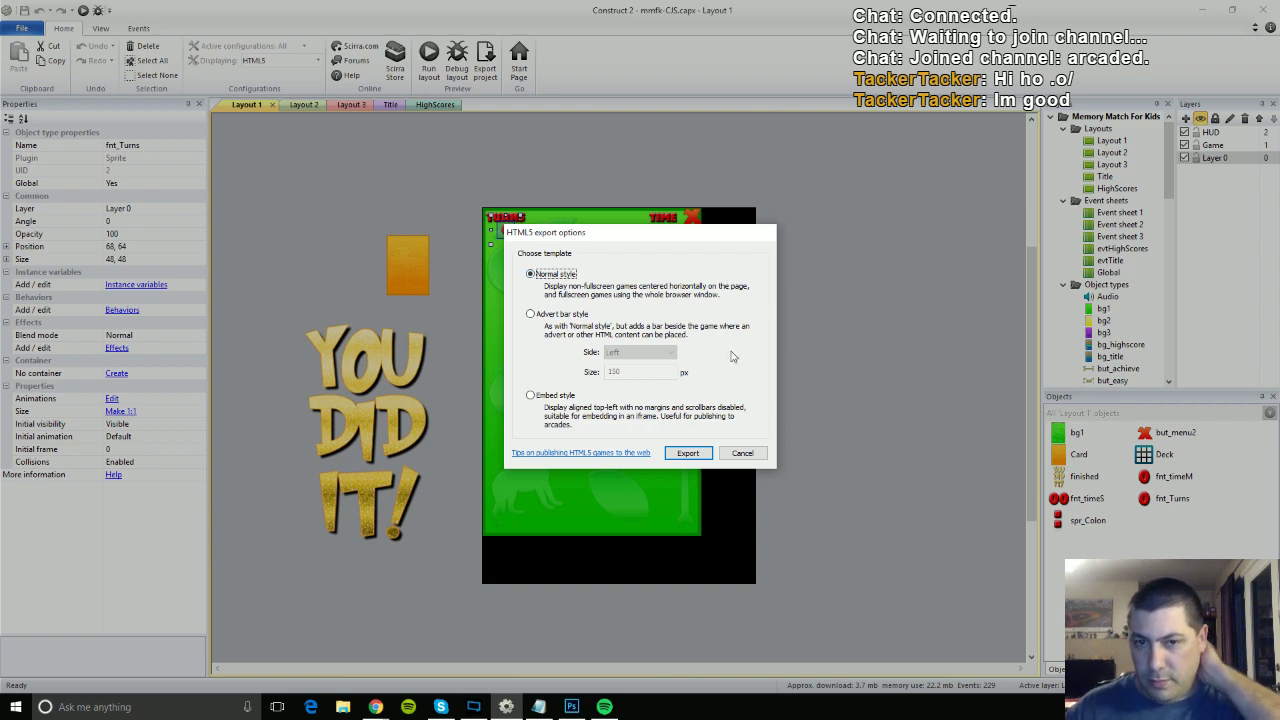
{"action": "left_click", "coordinate": [668, 452]}
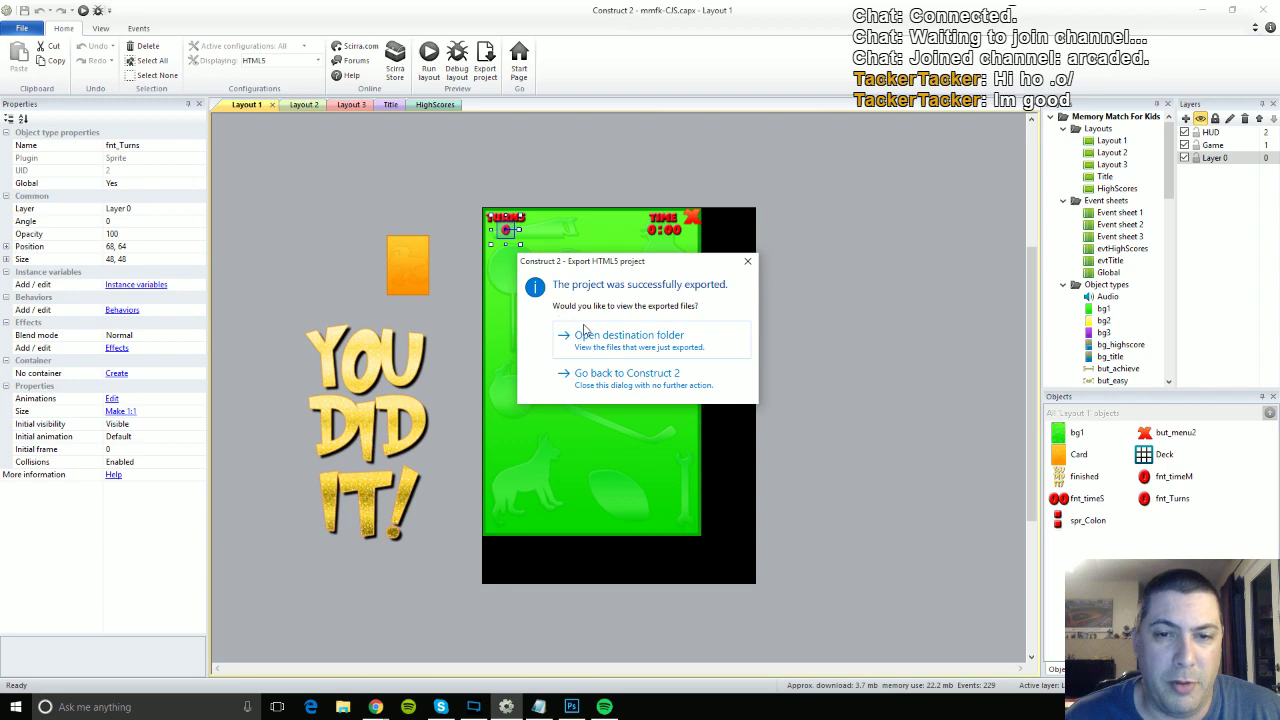
Open the export destination's images folder and select the sprite sheet fnt_turns-sheet0.png.
{"action": "left_click", "coordinate": [606, 337]}
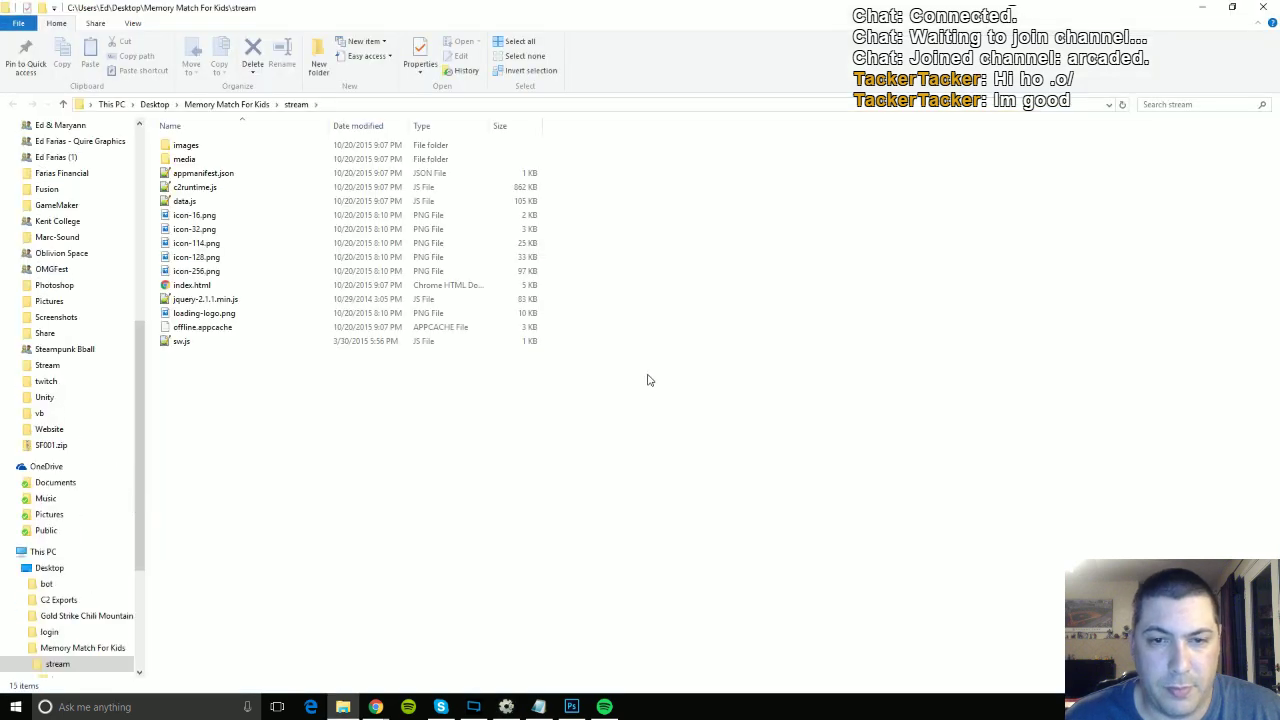
{"action": "double_click", "coordinate": [186, 145]}
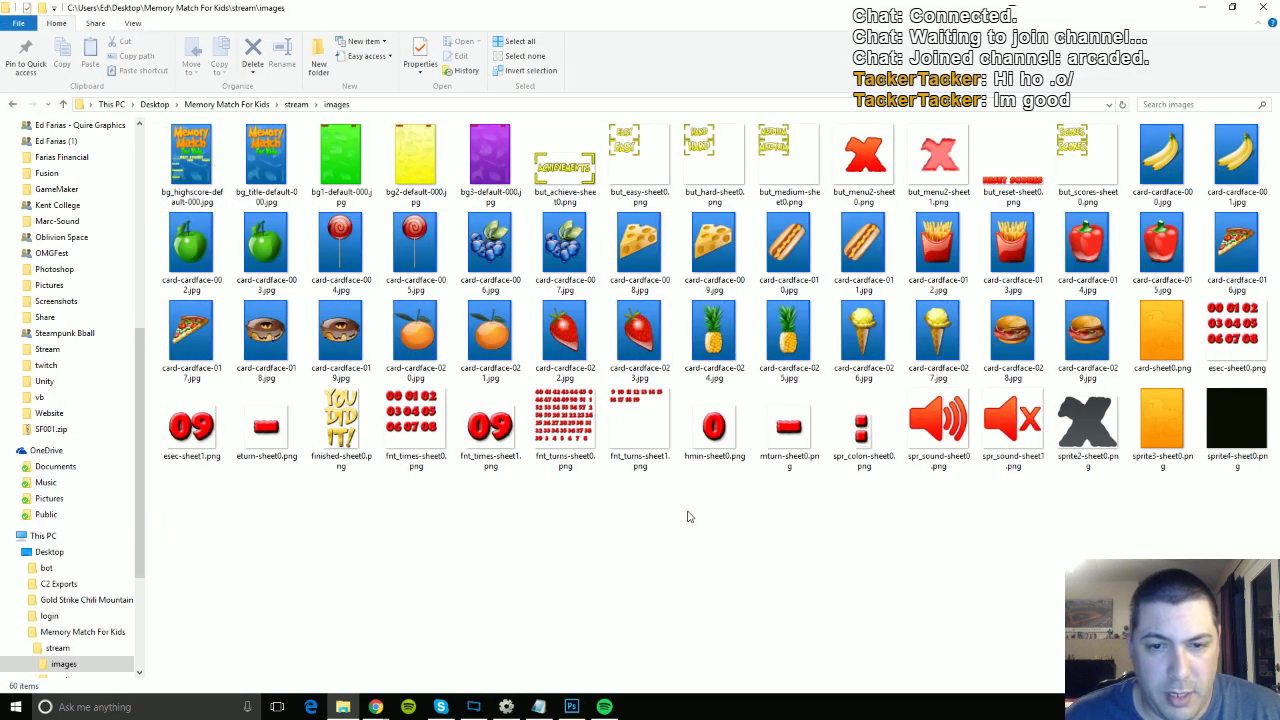
{"action": "left_click", "coordinate": [557, 466]}
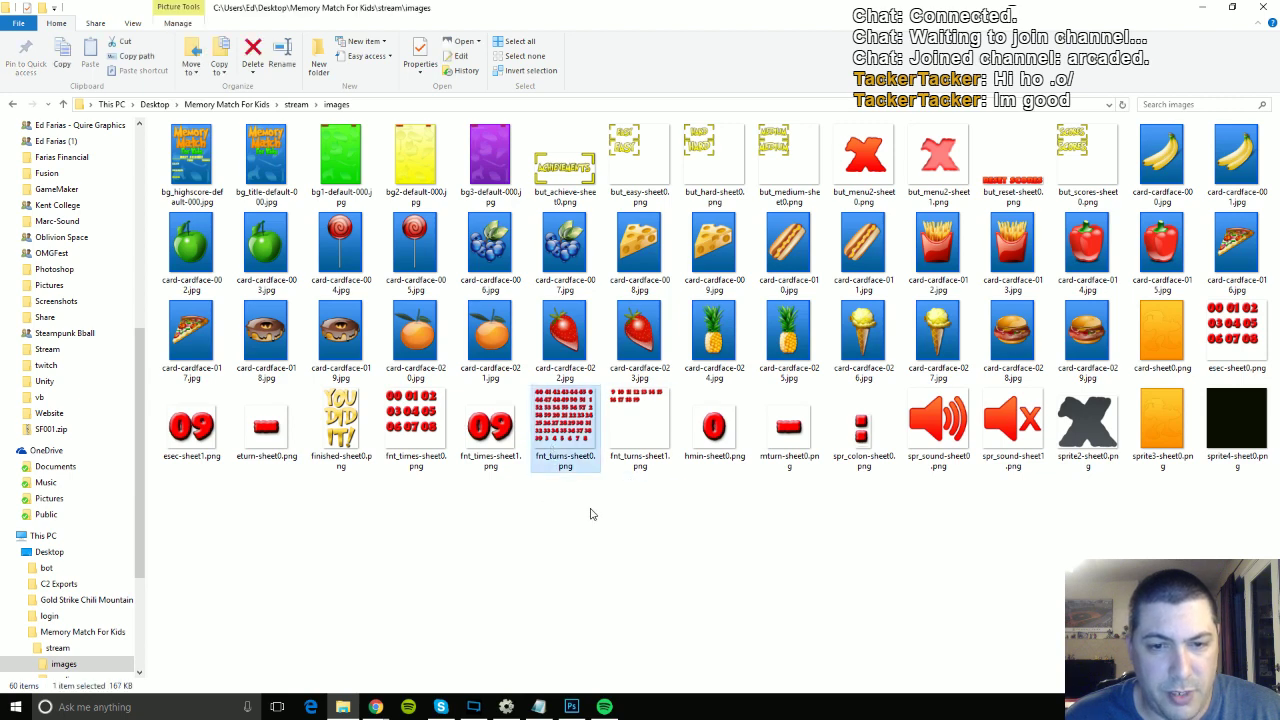
{"action": "mouse_move", "coordinate": [564, 438]}
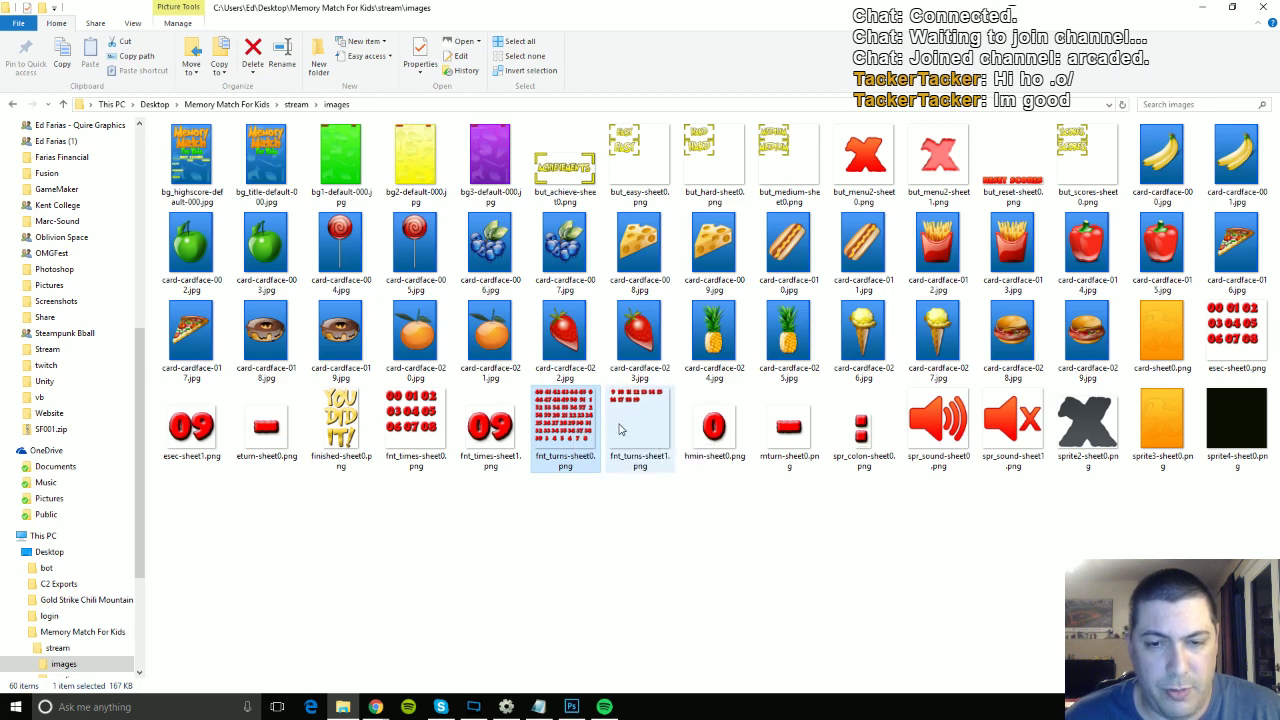
View fnt_turns-sheet0.png in the Photos viewer to examine how the digits are packed, and close the viewer.
{"action": "double_click", "coordinate": [540, 425]}
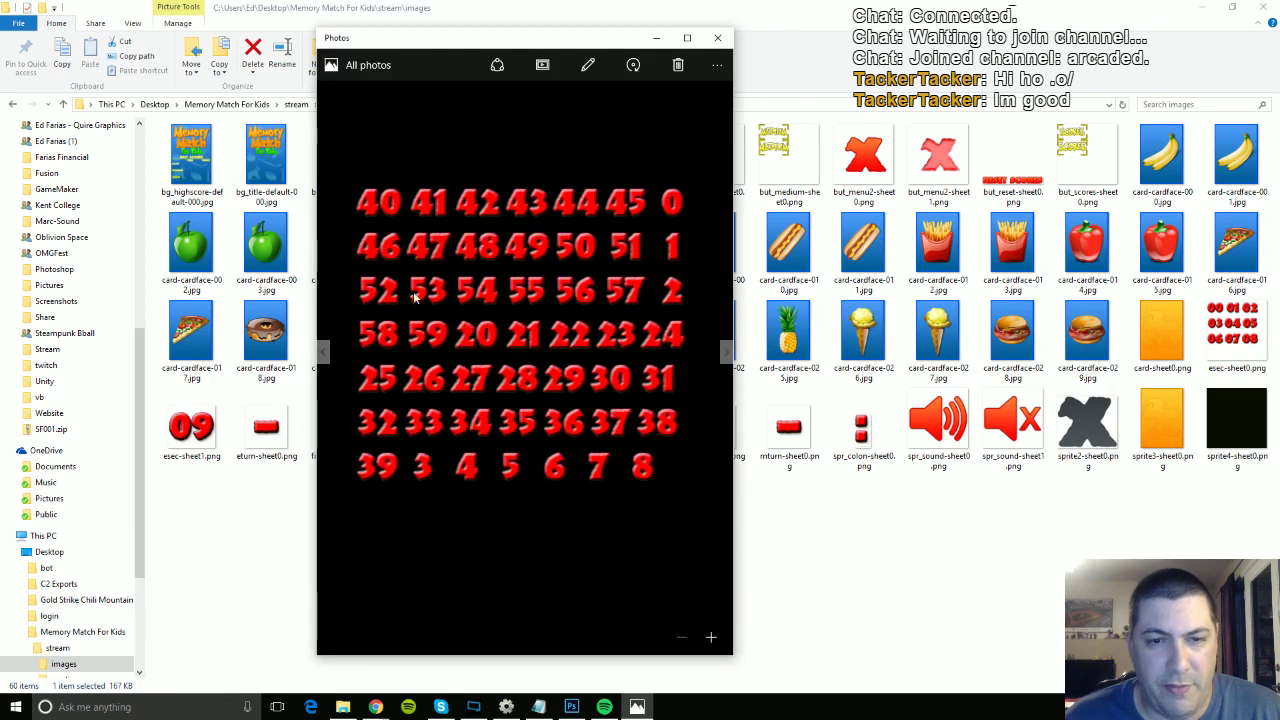
{"action": "left_click", "coordinate": [726, 355]}
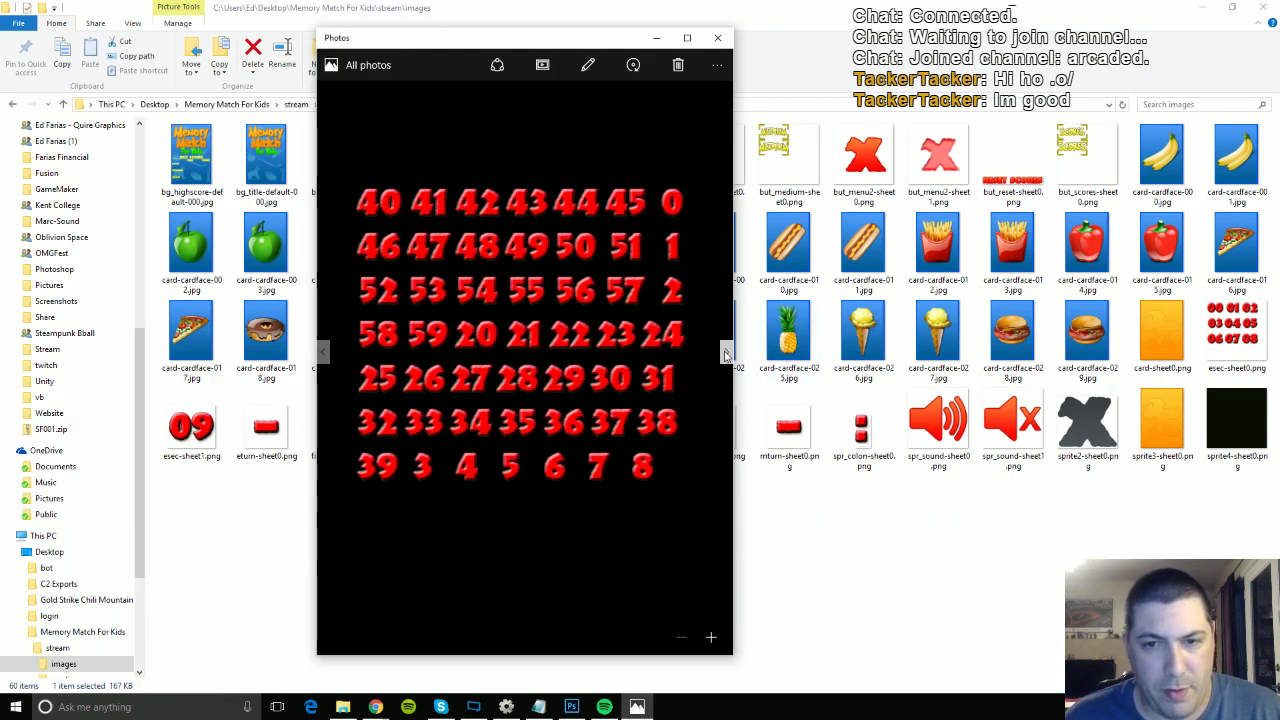
{"action": "left_click", "coordinate": [323, 353]}
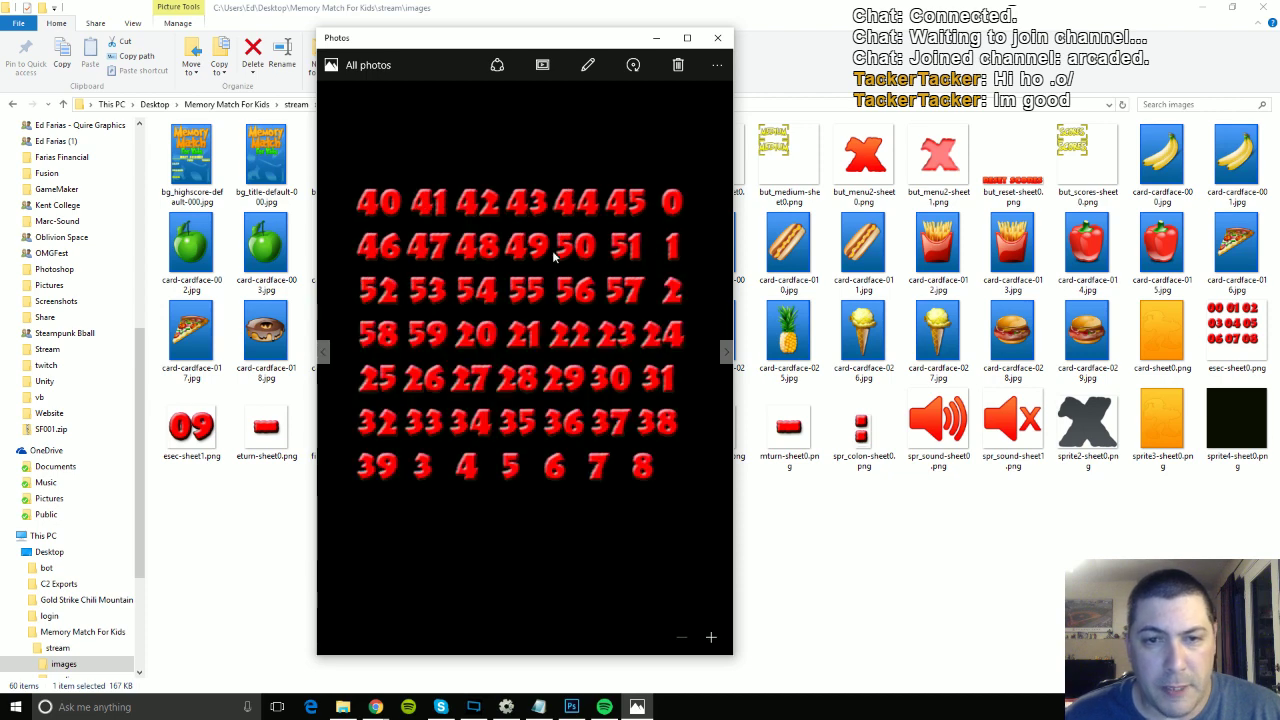
{"action": "left_click", "coordinate": [716, 37]}
{"action": "left_click", "coordinate": [534, 521]}
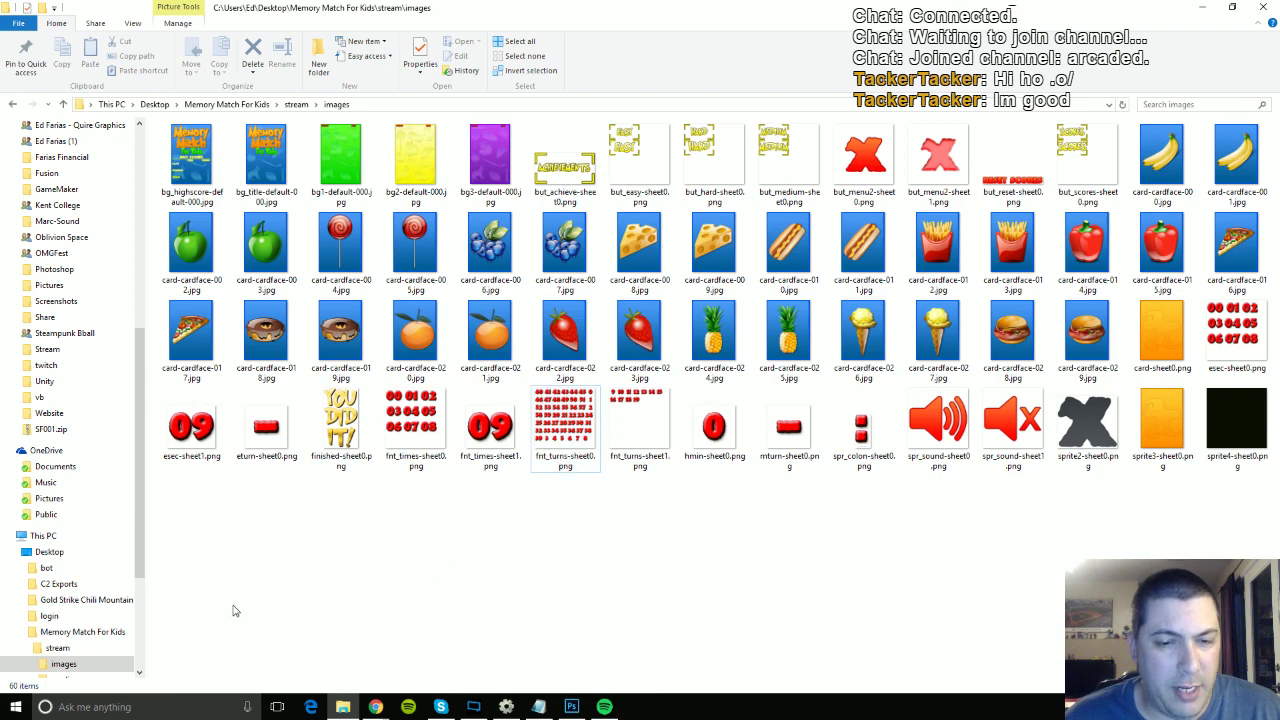
Launch Excel and start a blank workbook.
{"action": "left_click", "coordinate": [14, 710]}
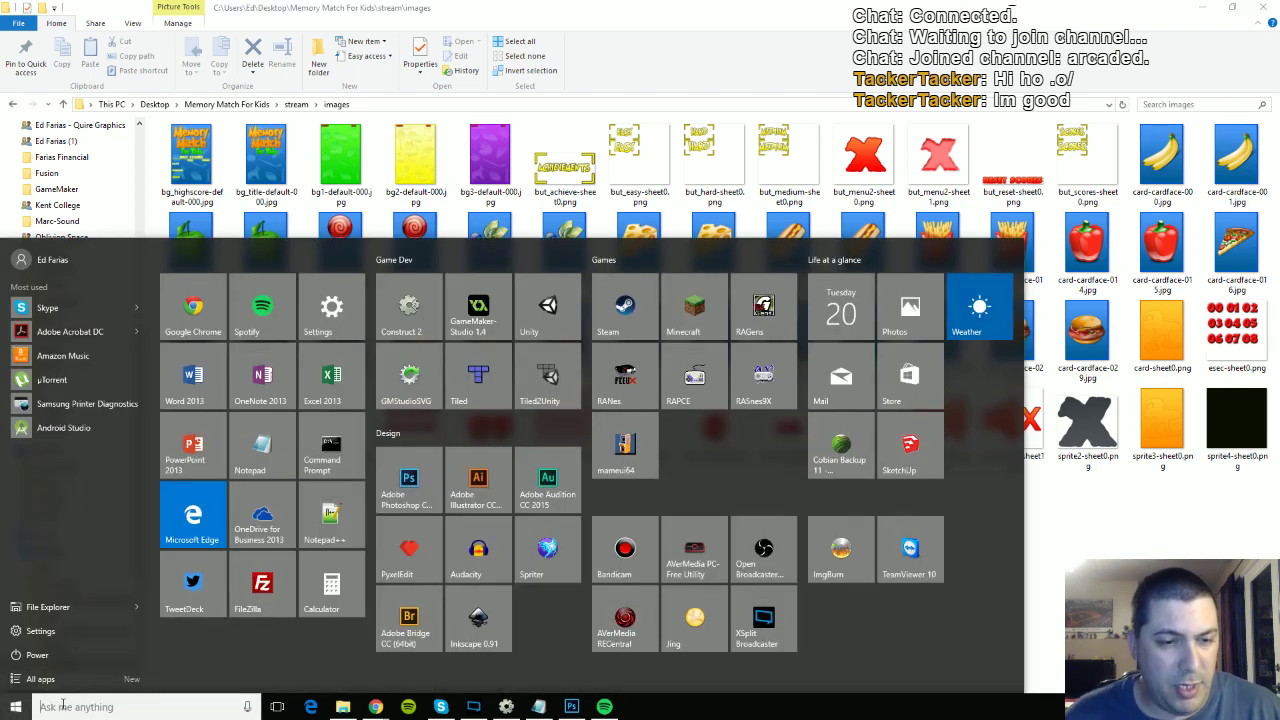
{"action": "type", "text": "excel"}
{"action": "key", "text": "Return"}
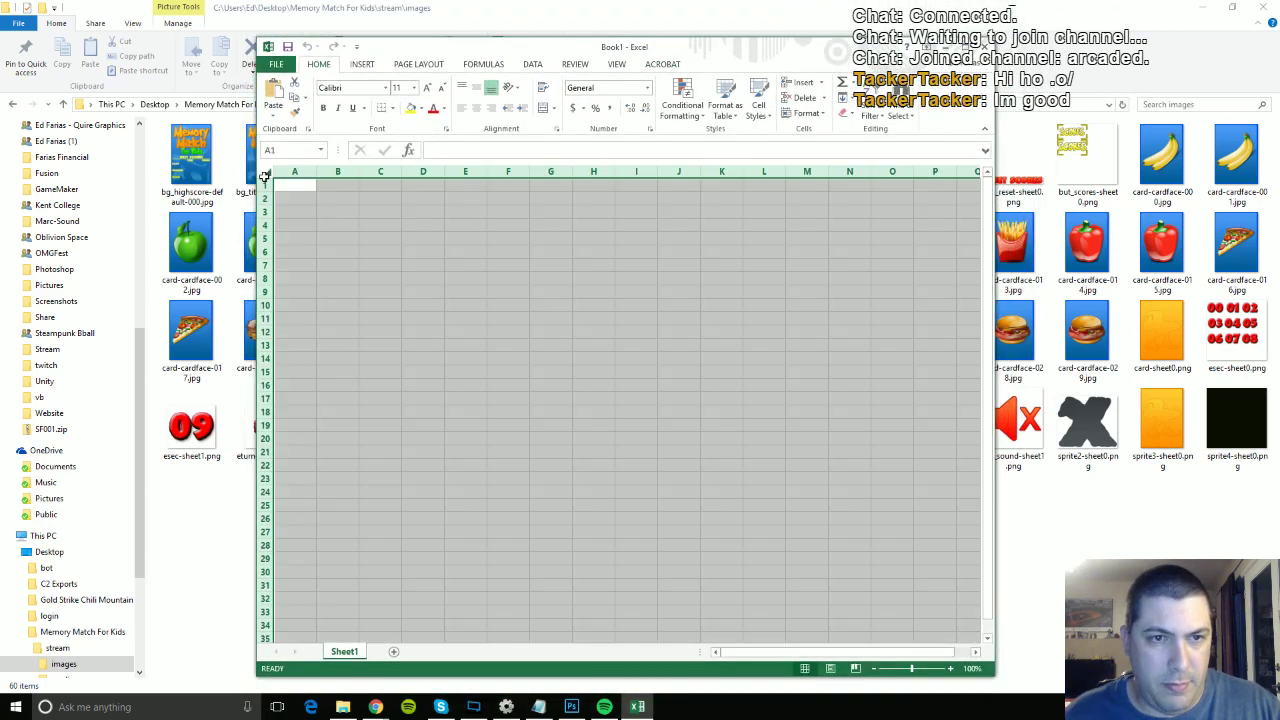
Set the height of rows 1 to 25 to 30 so the cells look roughly square.
{"action": "left_click", "coordinate": [263, 177]}
{"action": "left_click", "coordinate": [263, 185]}
{"action": "left_click", "coordinate": [265, 171]}
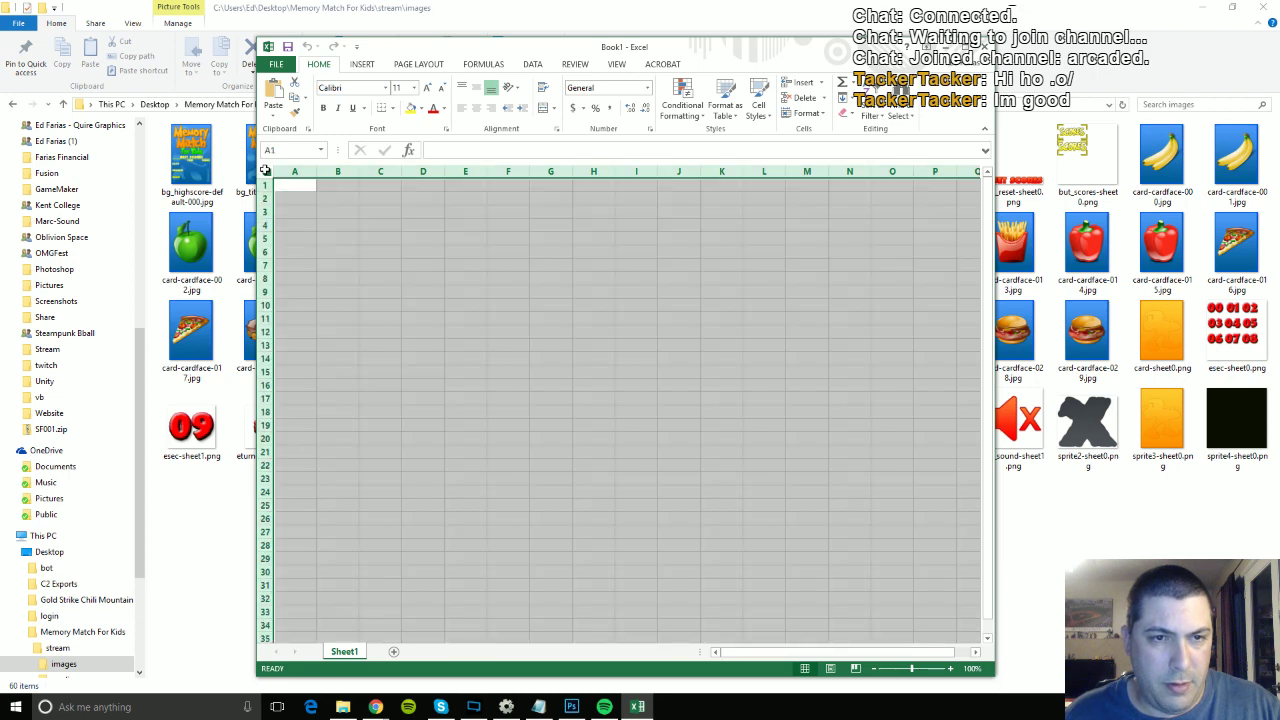
{"action": "left_click_drag", "start_coordinate": [264, 185], "coordinate": [271, 507]}
{"action": "right_click", "coordinate": [265, 491]}
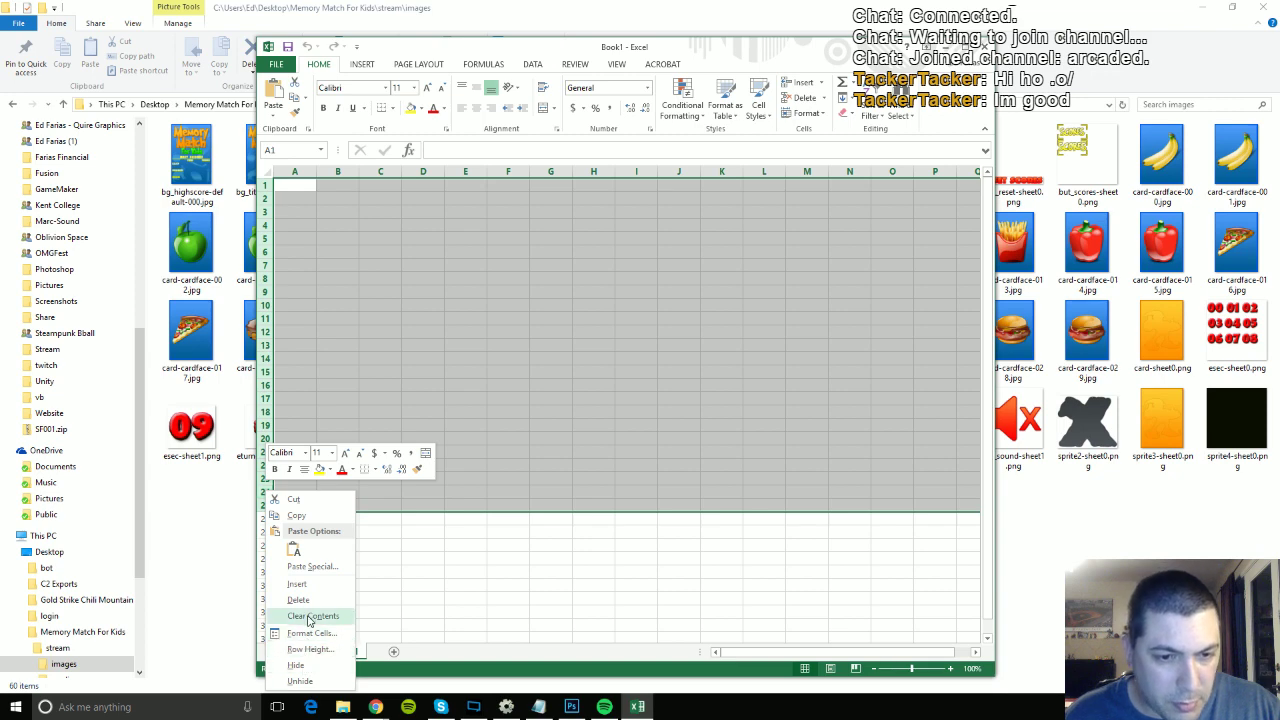
{"action": "left_click", "coordinate": [307, 649]}
{"action": "type", "text": "30"}
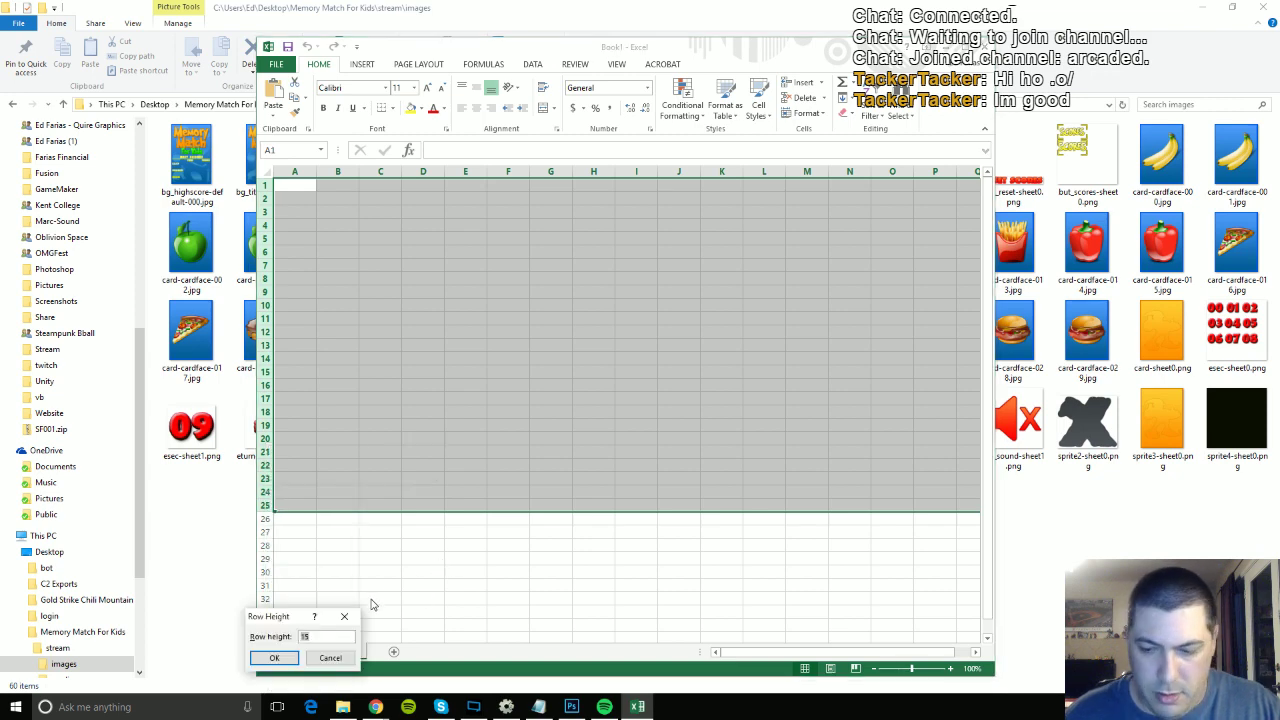
{"action": "key", "text": "Return"}
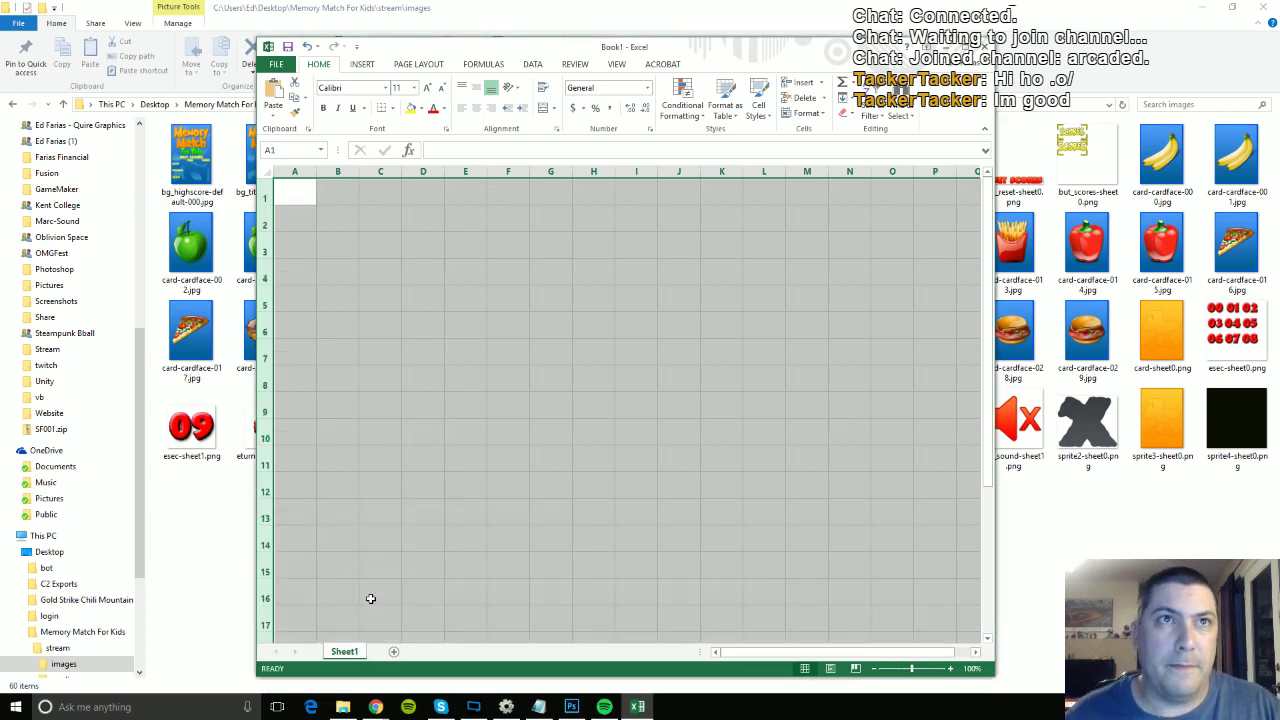
{"action": "left_click", "coordinate": [392, 190]}
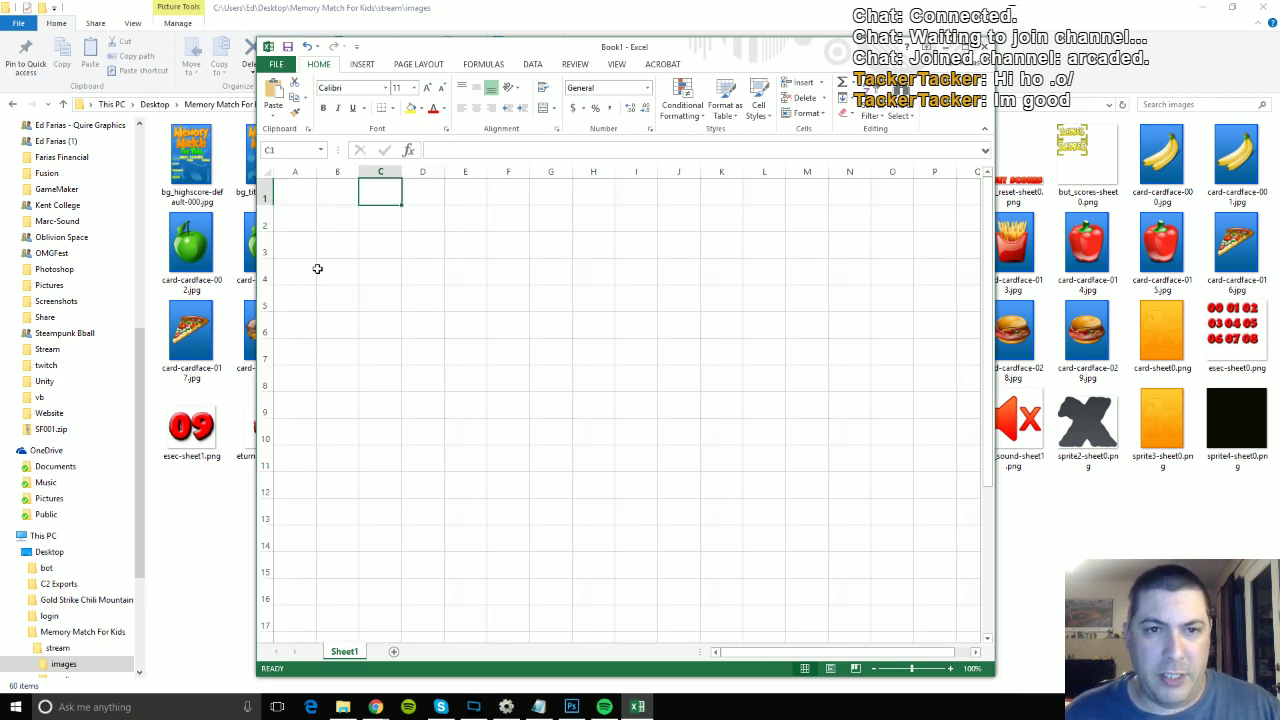
{"action": "left_click", "coordinate": [299, 200]}
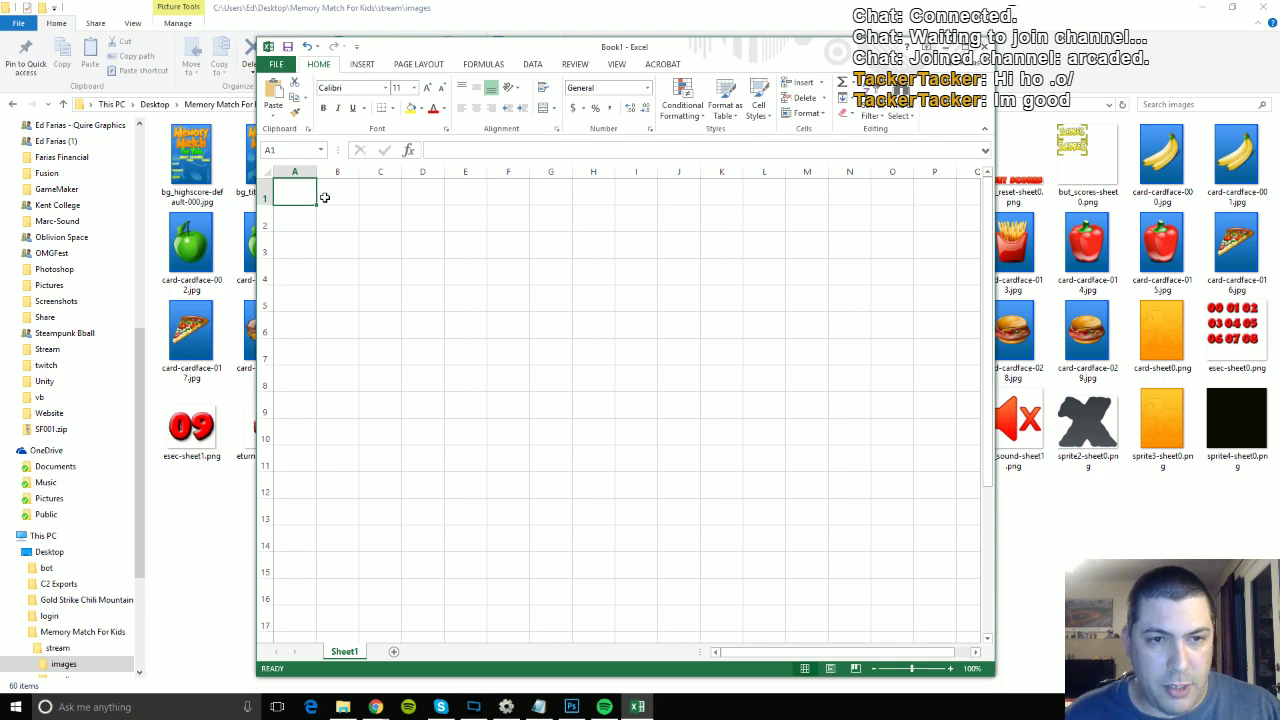
Divide 512 by 64 in Calculator to work out how many images fit along one side of the sheet.
{"action": "key", "text": "super"}
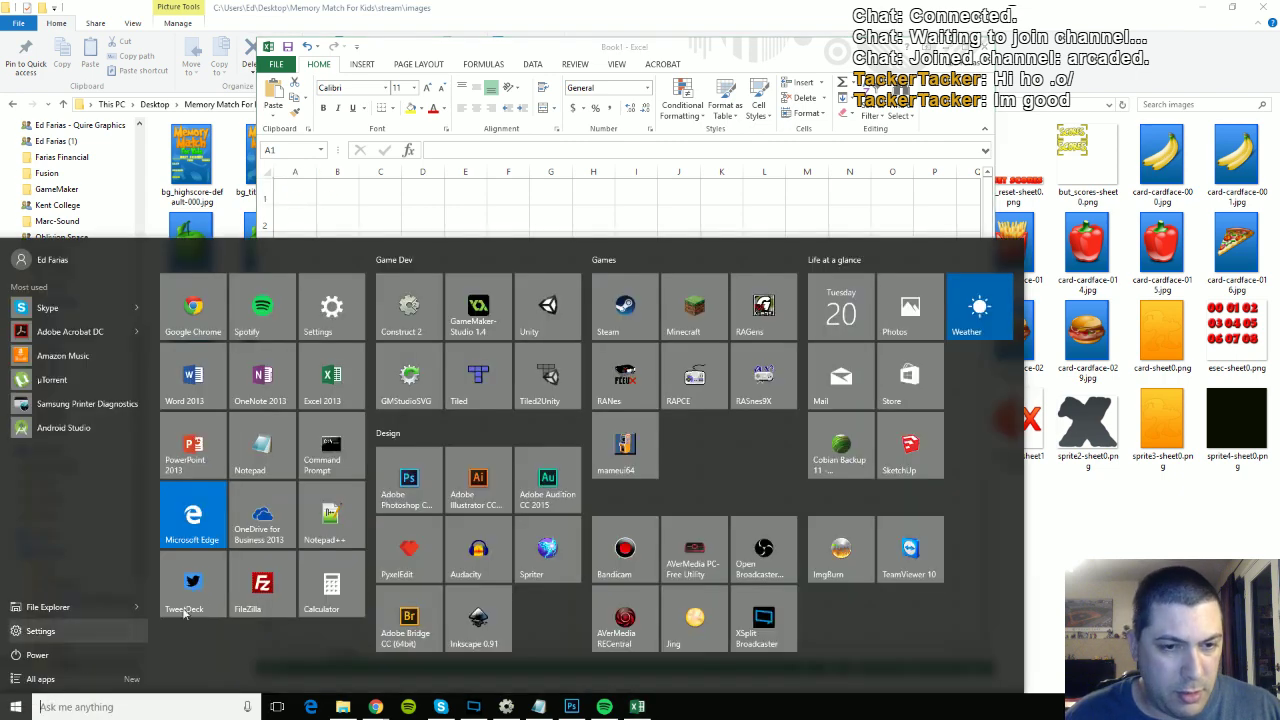
{"action": "left_click", "coordinate": [331, 588]}
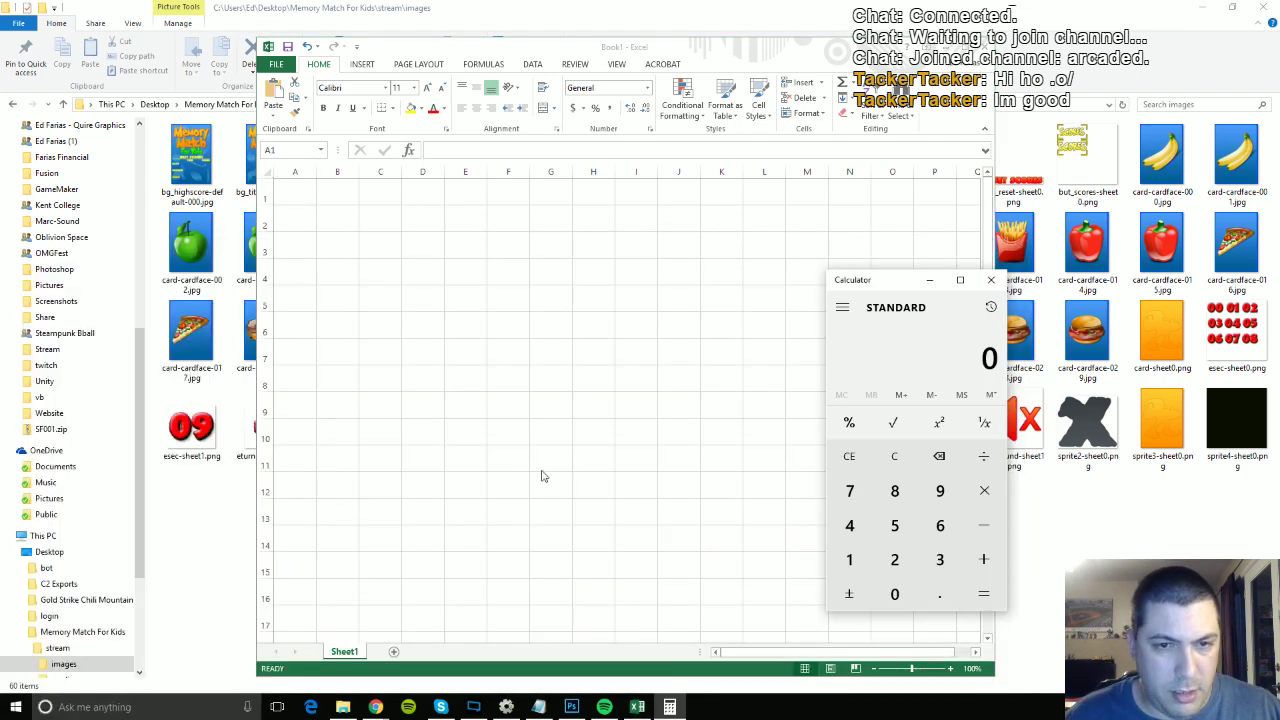
{"action": "left_click", "coordinate": [894, 525]}
{"action": "left_click", "coordinate": [849, 560]}
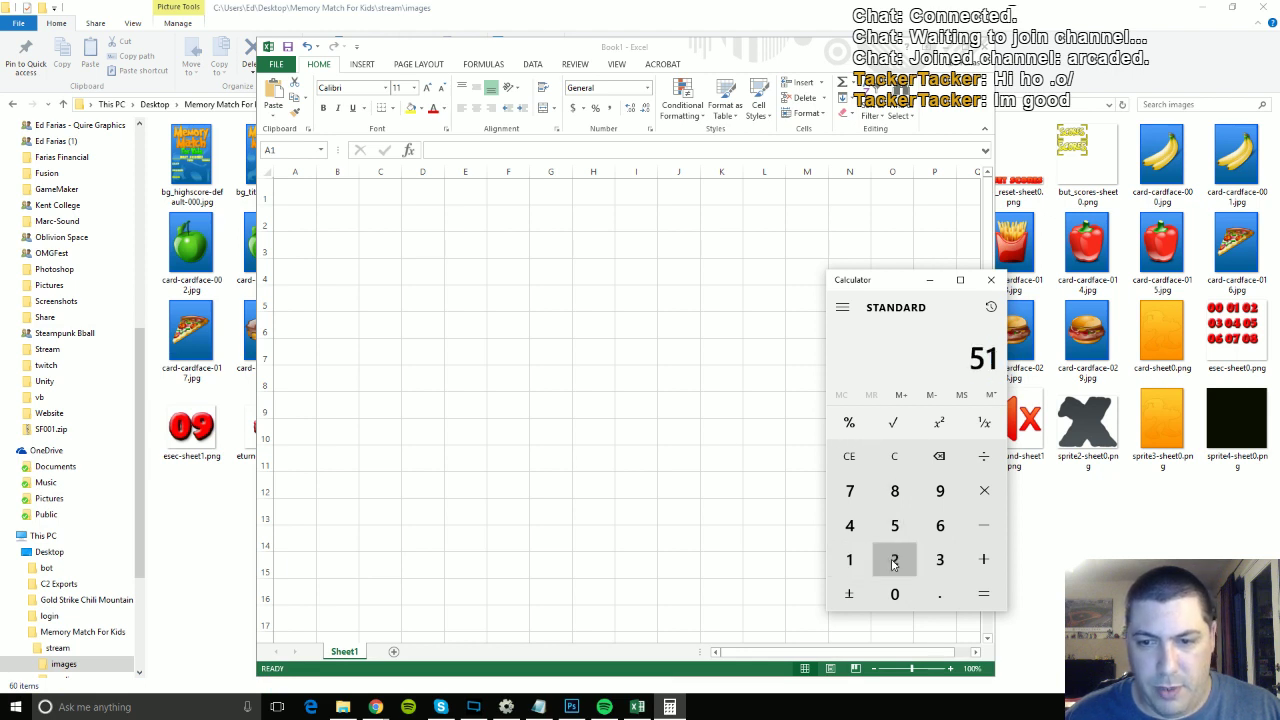
{"action": "left_click", "coordinate": [894, 562]}
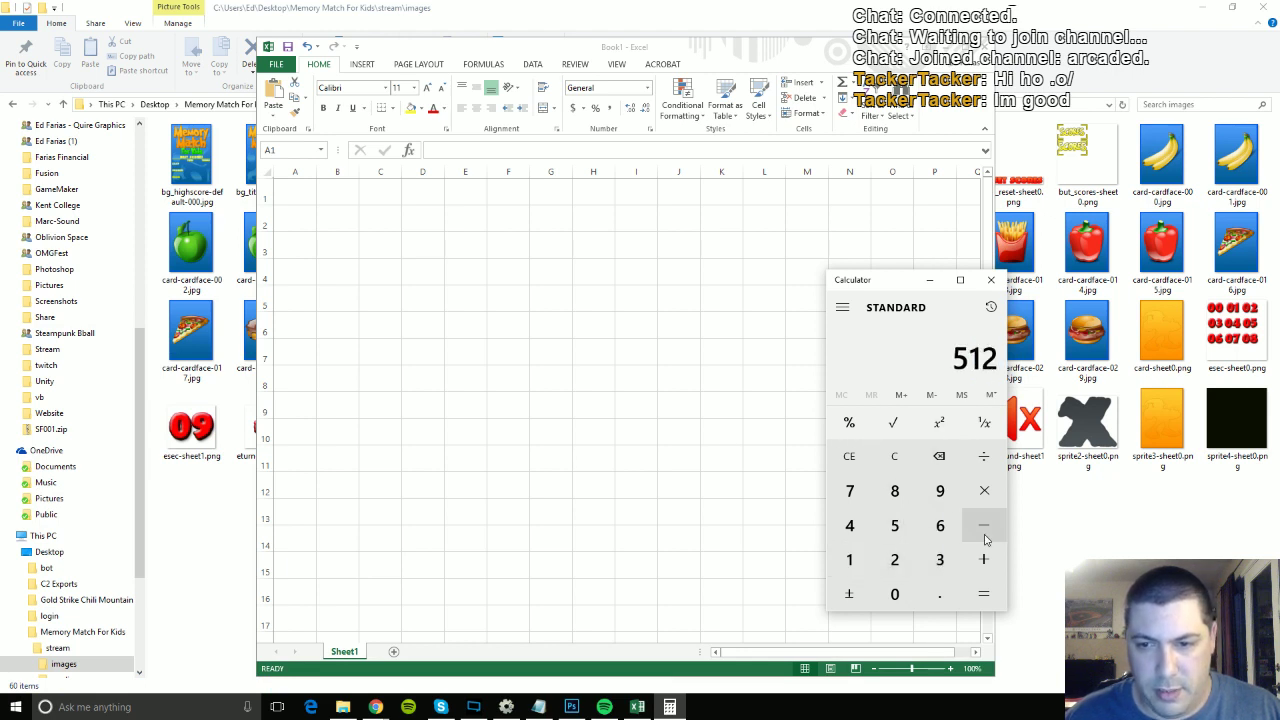
{"action": "left_click", "coordinate": [982, 455]}
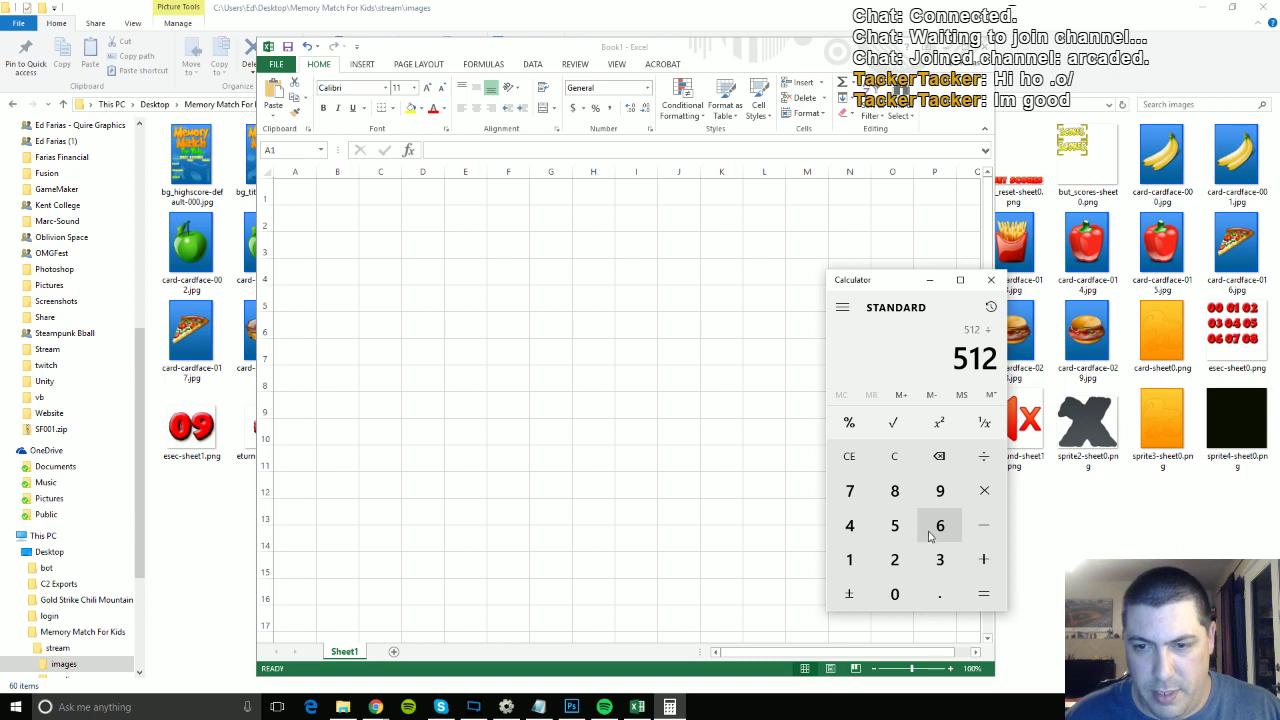
{"action": "left_click", "coordinate": [930, 530]}
{"action": "left_click", "coordinate": [849, 525]}
{"action": "left_click", "coordinate": [983, 594]}
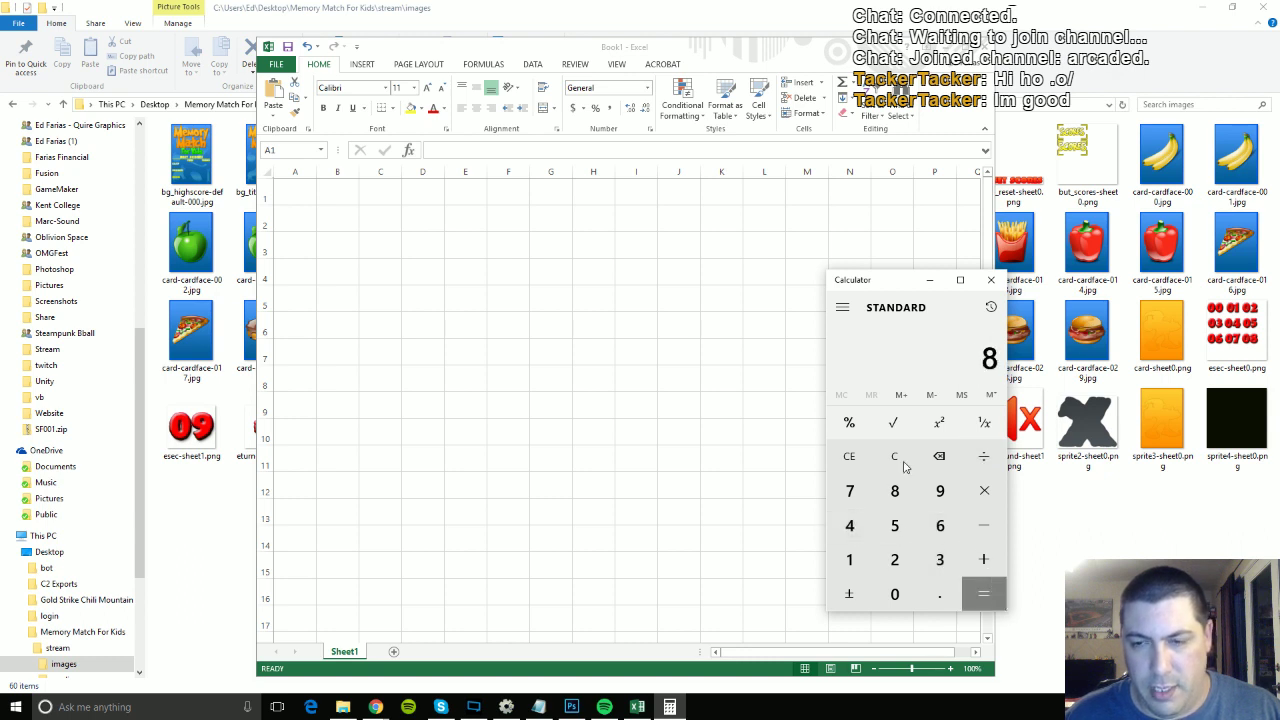
{"action": "left_click", "coordinate": [990, 279]}
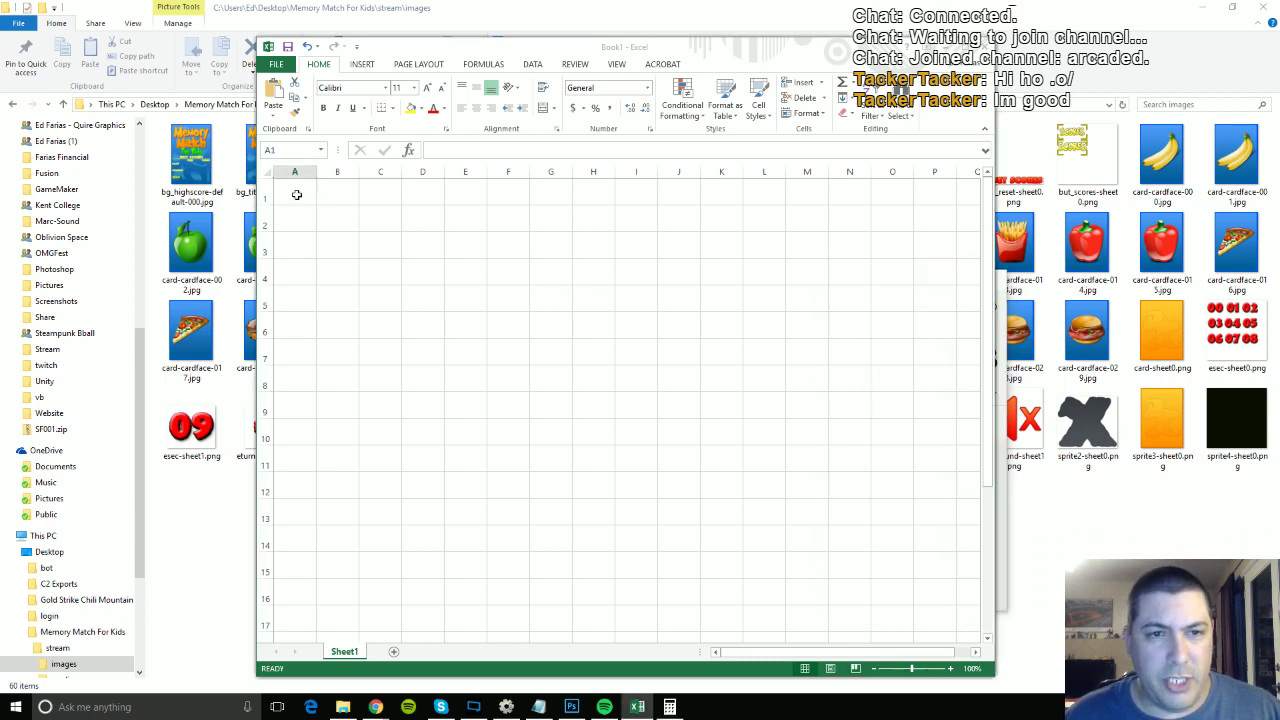
Enter the marker d in each Excel cell from A1 to H1.
{"action": "left_click", "coordinate": [296, 194]}
{"action": "type", "text": "d"}
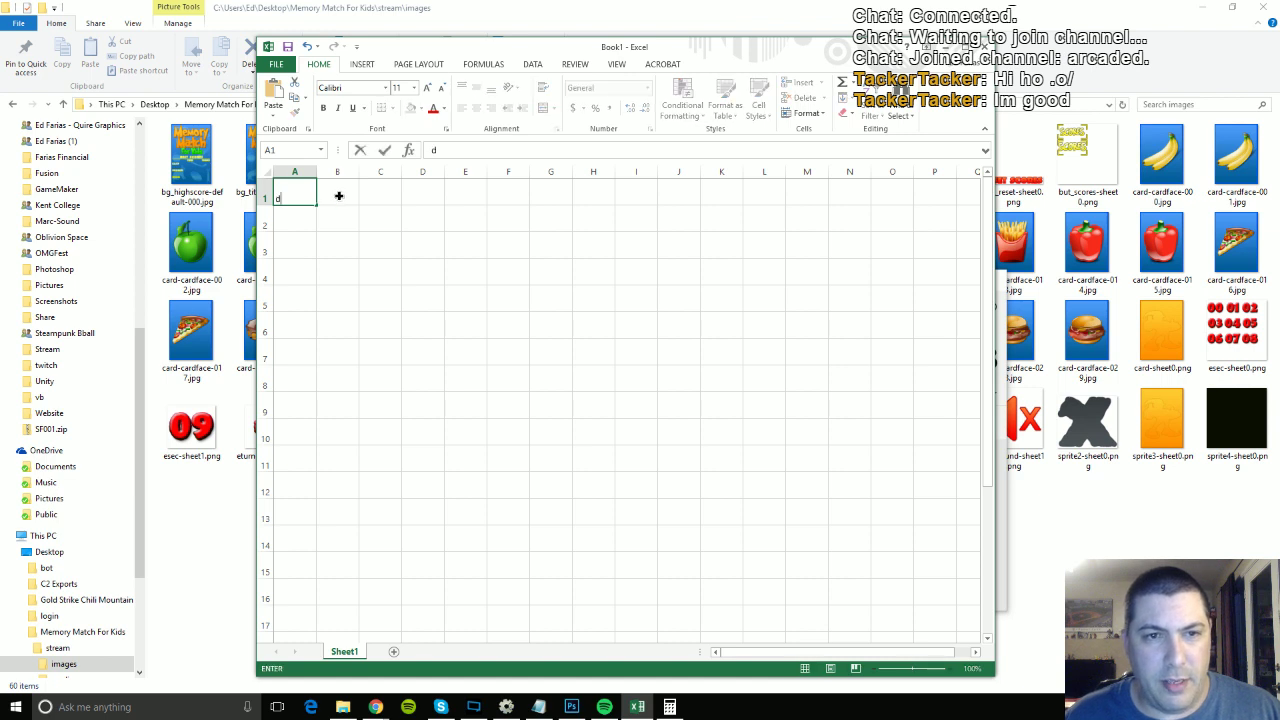
{"action": "left_click", "coordinate": [341, 196]}
{"action": "type", "text": "d"}
{"action": "left_click", "coordinate": [381, 198]}
{"action": "type", "text": "d"}
{"action": "left_click", "coordinate": [429, 200]}
{"action": "type", "text": "d"}
{"action": "left_click", "coordinate": [455, 200]}
{"action": "type", "text": "d"}
{"action": "left_click", "coordinate": [505, 200]}
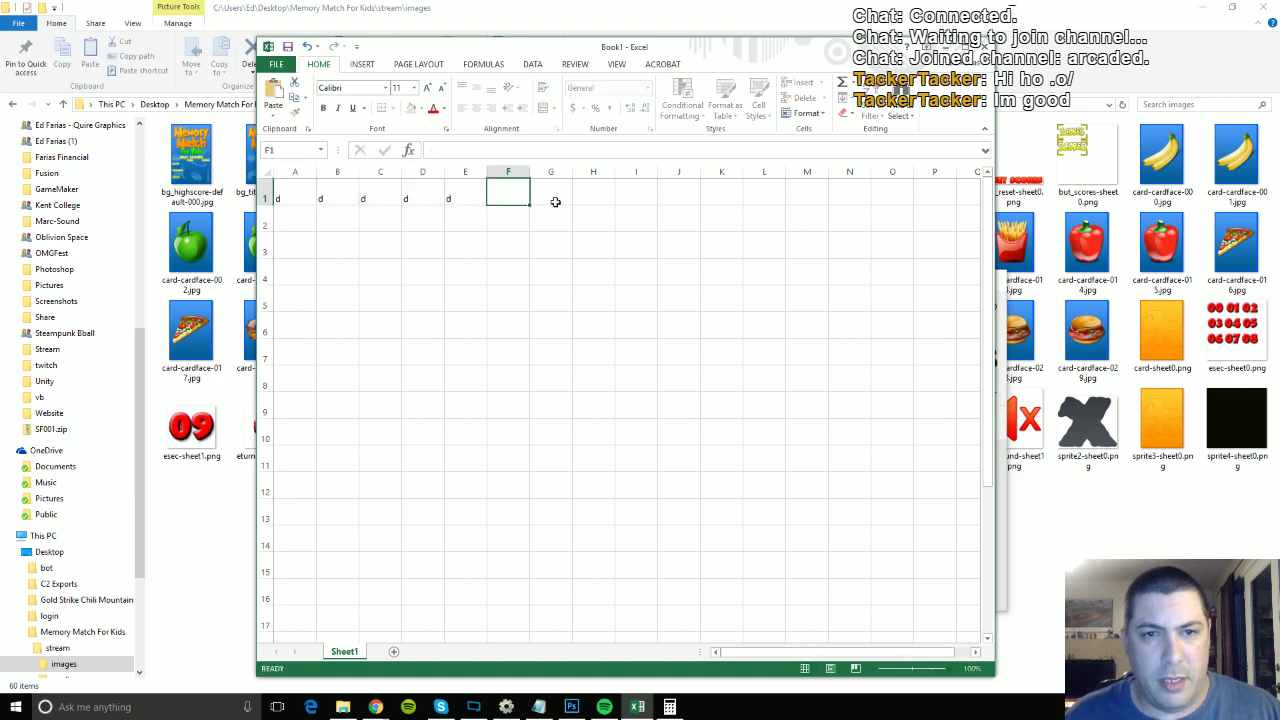
{"action": "type", "text": "d"}
{"action": "left_click", "coordinate": [552, 200]}
{"action": "type", "text": "d"}
{"action": "left_click", "coordinate": [606, 203]}
{"action": "type", "text": "d"}
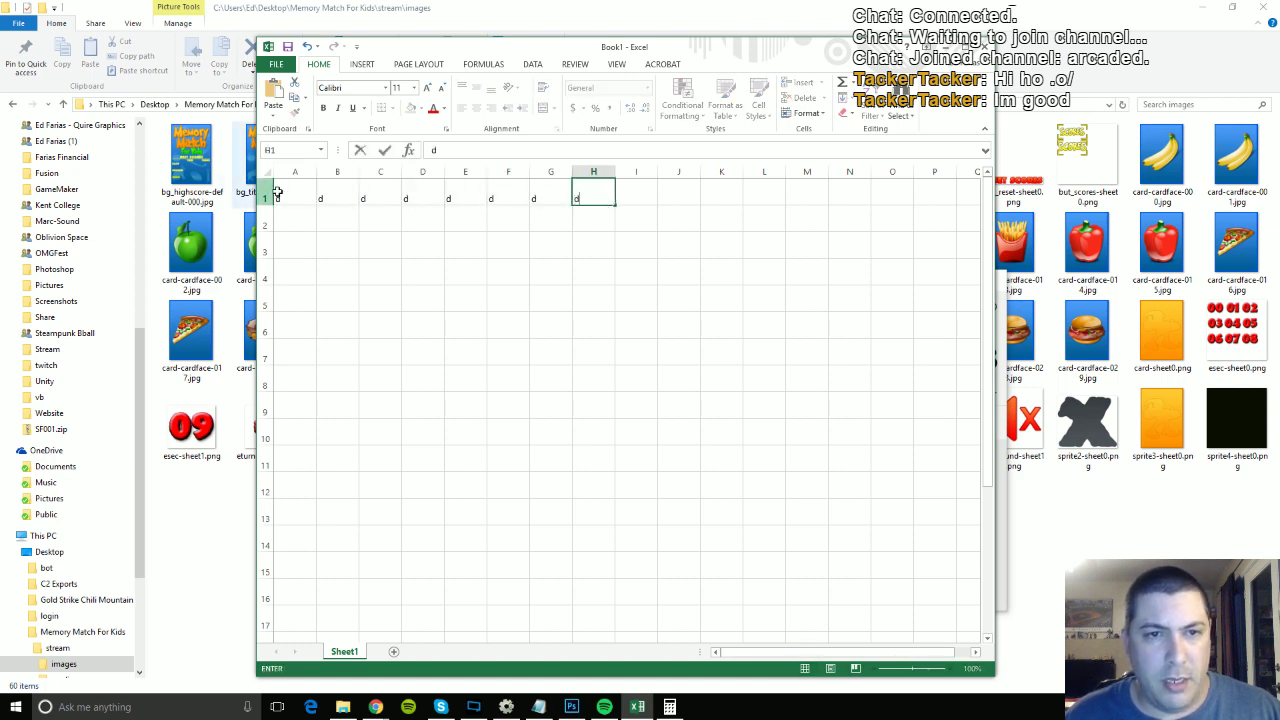
Count the marked cells one by one from A1 to H1.
{"action": "left_click", "coordinate": [296, 197]}
{"action": "left_click", "coordinate": [338, 197]}
{"action": "left_click", "coordinate": [381, 197]}
{"action": "left_click", "coordinate": [424, 197]}
{"action": "left_click", "coordinate": [467, 197]}
{"action": "left_click", "coordinate": [510, 197]}
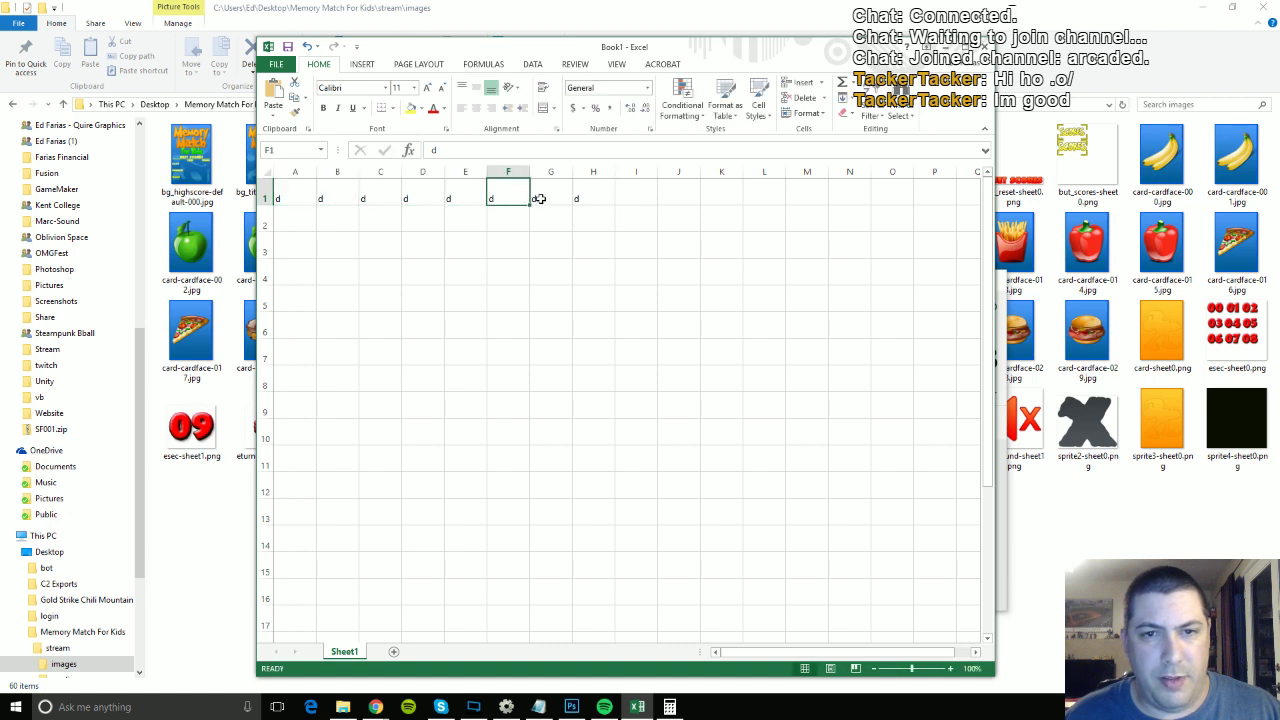
{"action": "left_click", "coordinate": [552, 197]}
{"action": "left_click", "coordinate": [594, 197]}
Enter the marker d in each cell from A2 to A8.
{"action": "left_click", "coordinate": [310, 226]}
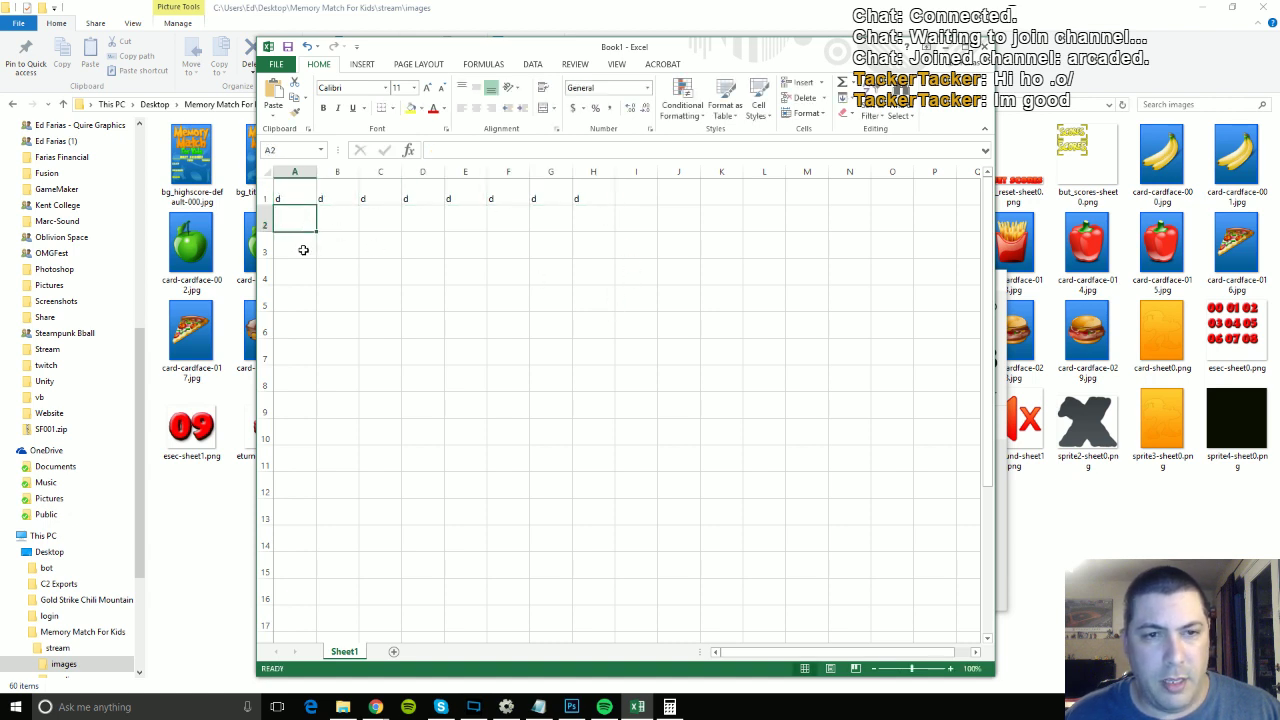
{"action": "type", "text": "d"}
{"action": "left_click", "coordinate": [297, 252]}
{"action": "type", "text": "d"}
{"action": "left_click", "coordinate": [297, 278]}
{"action": "type", "text": "d"}
{"action": "left_click", "coordinate": [293, 305]}
{"action": "type", "text": "d"}
{"action": "left_click", "coordinate": [290, 331]}
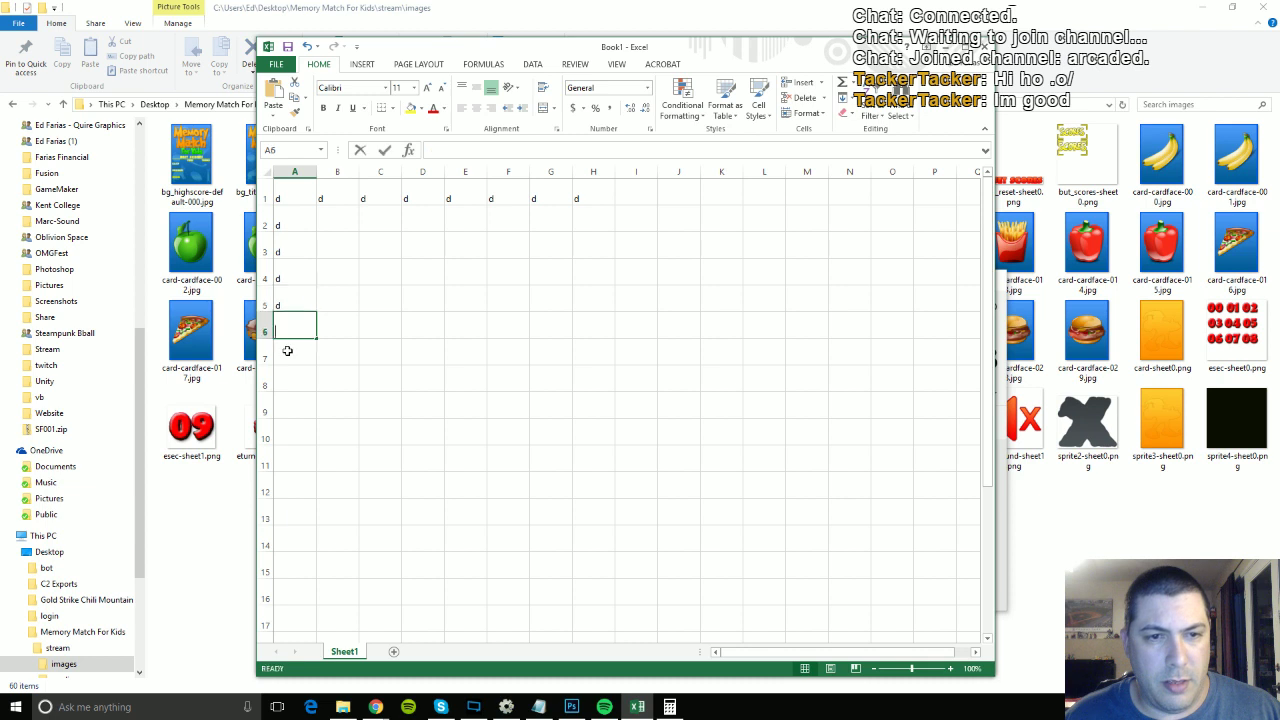
{"action": "type", "text": "d"}
{"action": "left_click", "coordinate": [290, 358]}
{"action": "type", "text": "d"}
{"action": "left_click", "coordinate": [296, 385]}
{"action": "type", "text": "d"}
{"action": "left_click", "coordinate": [338, 247]}
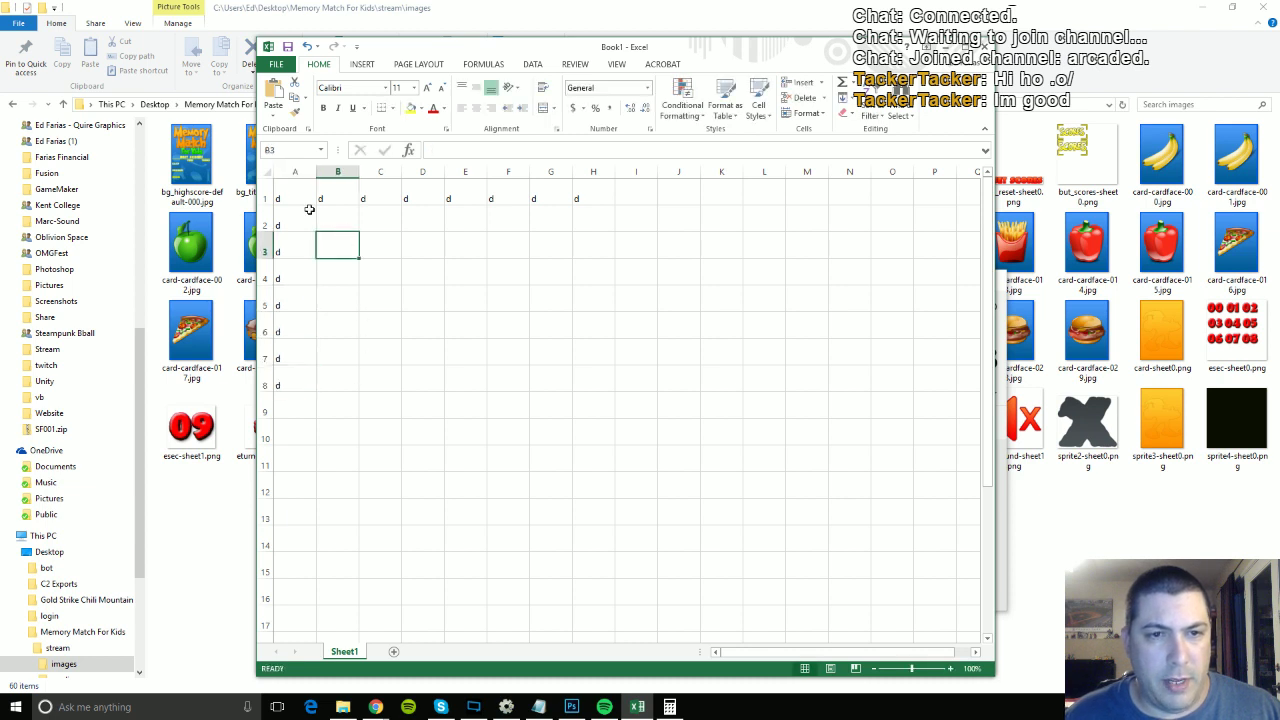
Copy the markers in B1:H1 into B2:H8 to fill out the eight-by-eight grid.
{"action": "left_click_drag", "start_coordinate": [320, 203], "coordinate": [583, 199]}
{"action": "key", "text": "ctrl+c"}
{"action": "left_click_drag", "start_coordinate": [357, 226], "coordinate": [470, 330]}
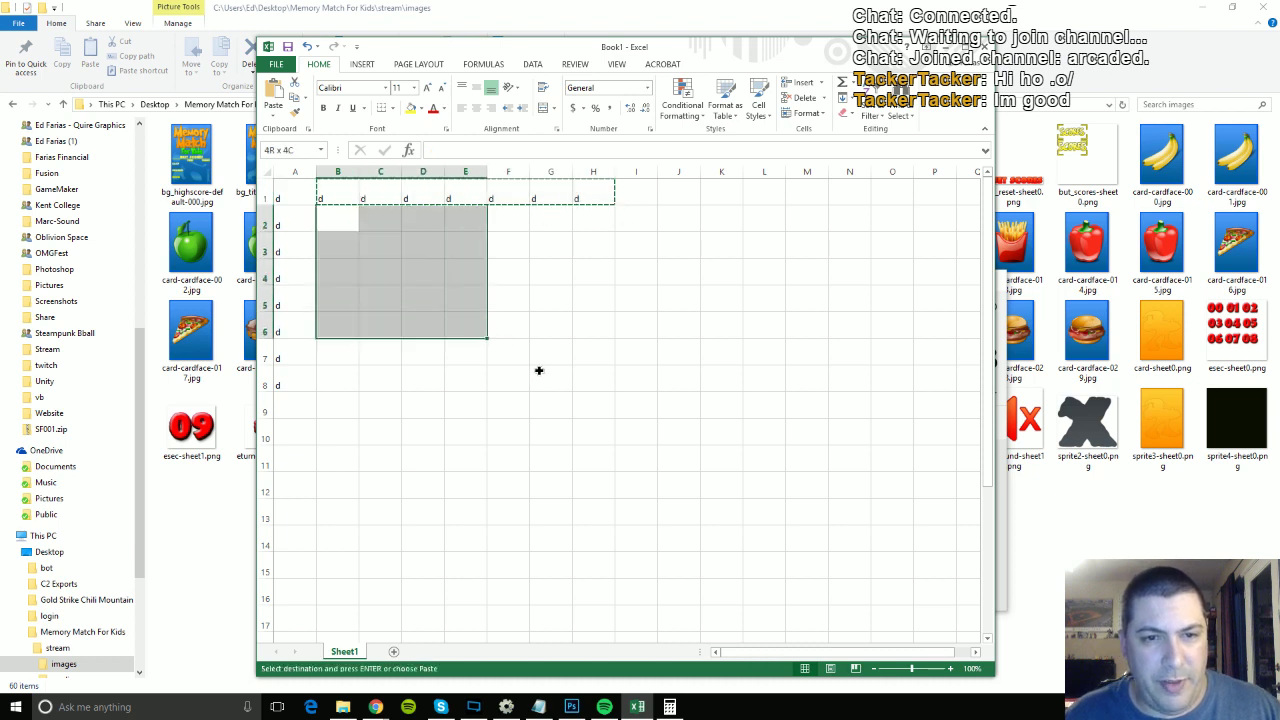
{"action": "left_click_drag", "start_coordinate": [538, 370], "coordinate": [597, 374]}
{"action": "key", "text": "ctrl+v"}
{"action": "left_click", "coordinate": [560, 429]}
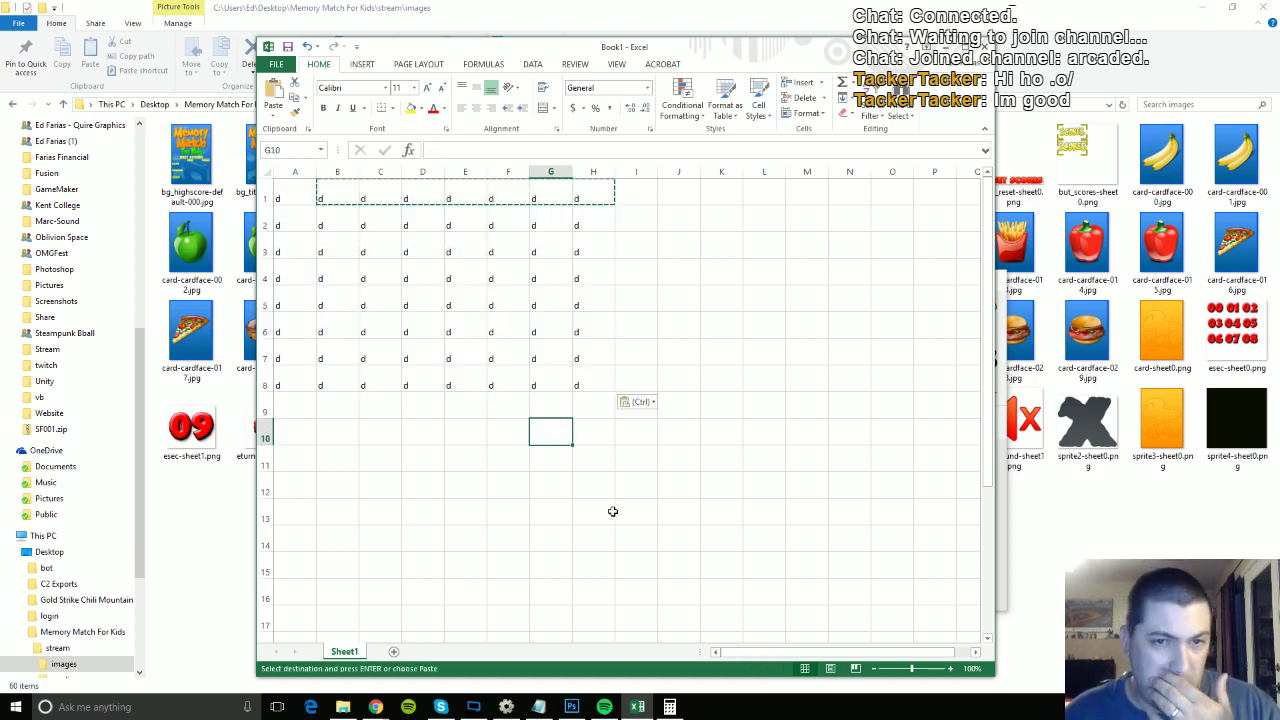
Enter 64 in cell F10 as the grid's total number of images.
{"action": "left_click_drag", "start_coordinate": [280, 199], "coordinate": [680, 218]}
{"action": "left_click", "coordinate": [323, 390]}
{"action": "left_click", "coordinate": [517, 433]}
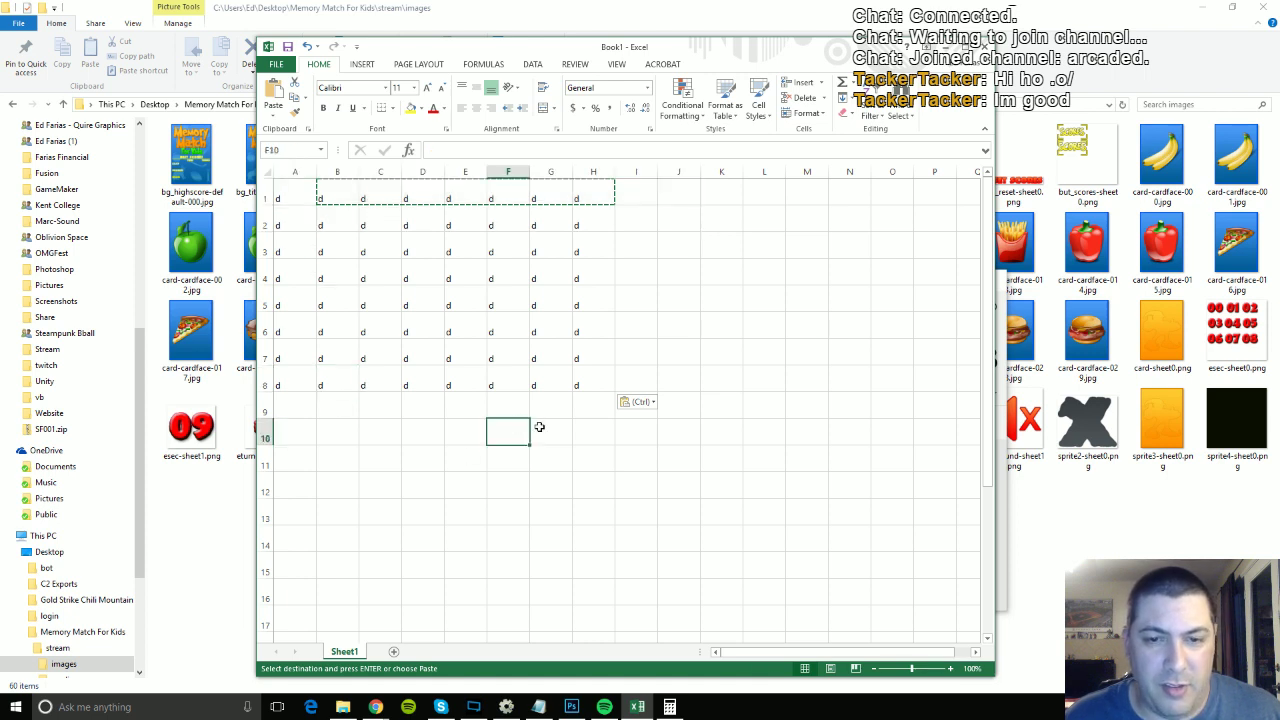
{"action": "type", "text": "64"}
{"action": "key", "text": "Tab"}
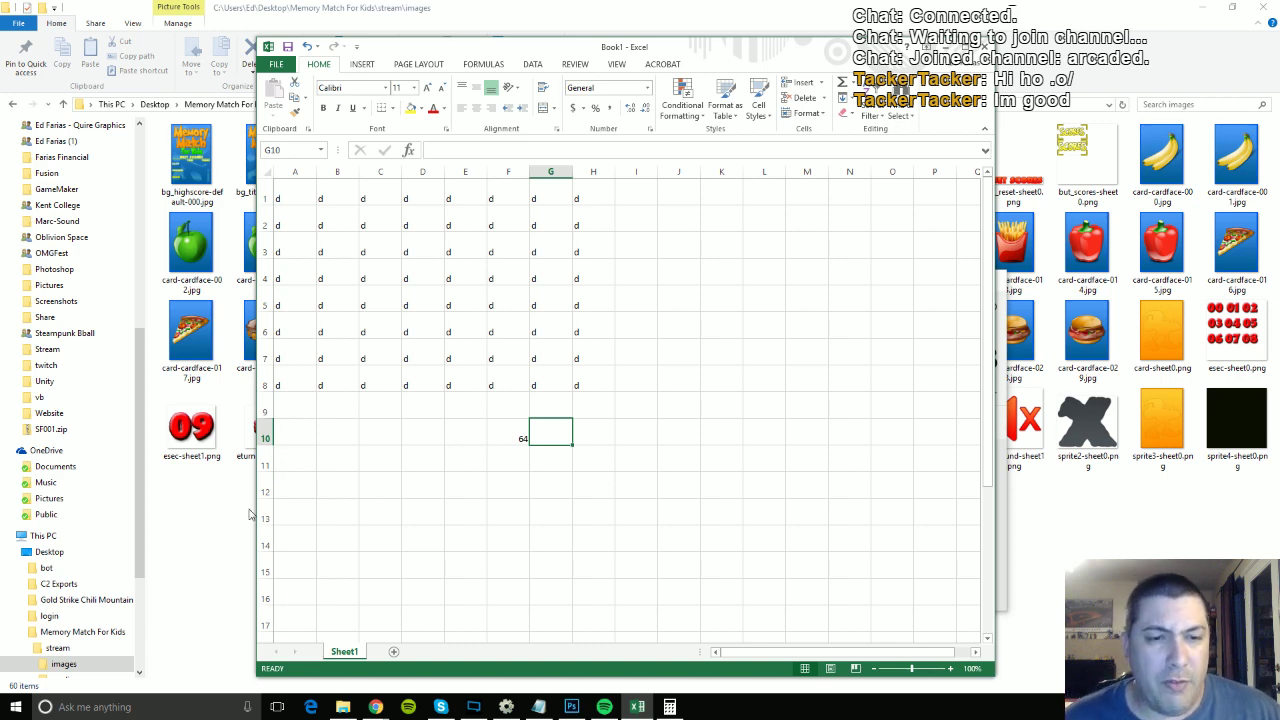
View fnt_turns-sheet0.png and fnt_turns-sheet1.png from the images folder to examine how the digits are split across the two sheets.
{"action": "key", "text": "alt+Tab"}
{"action": "left_click", "coordinate": [568, 440]}
{"action": "double_click", "coordinate": [573, 447]}
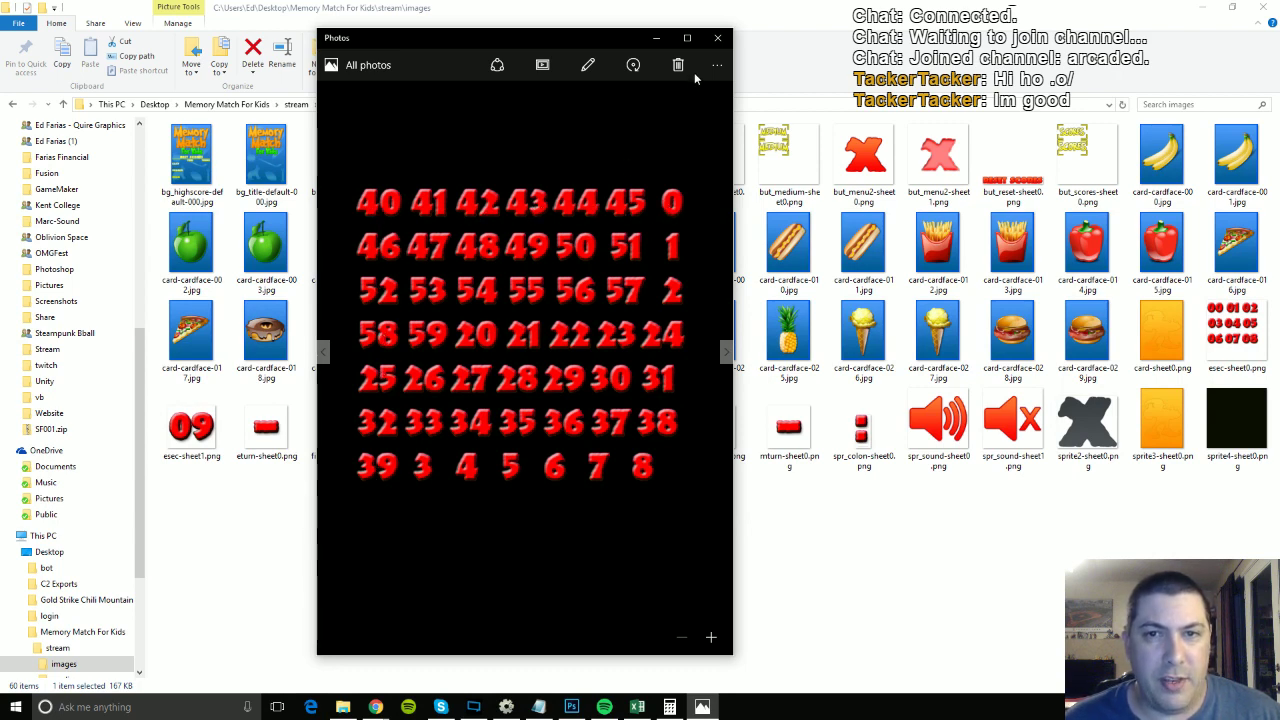
{"action": "left_click", "coordinate": [717, 38]}
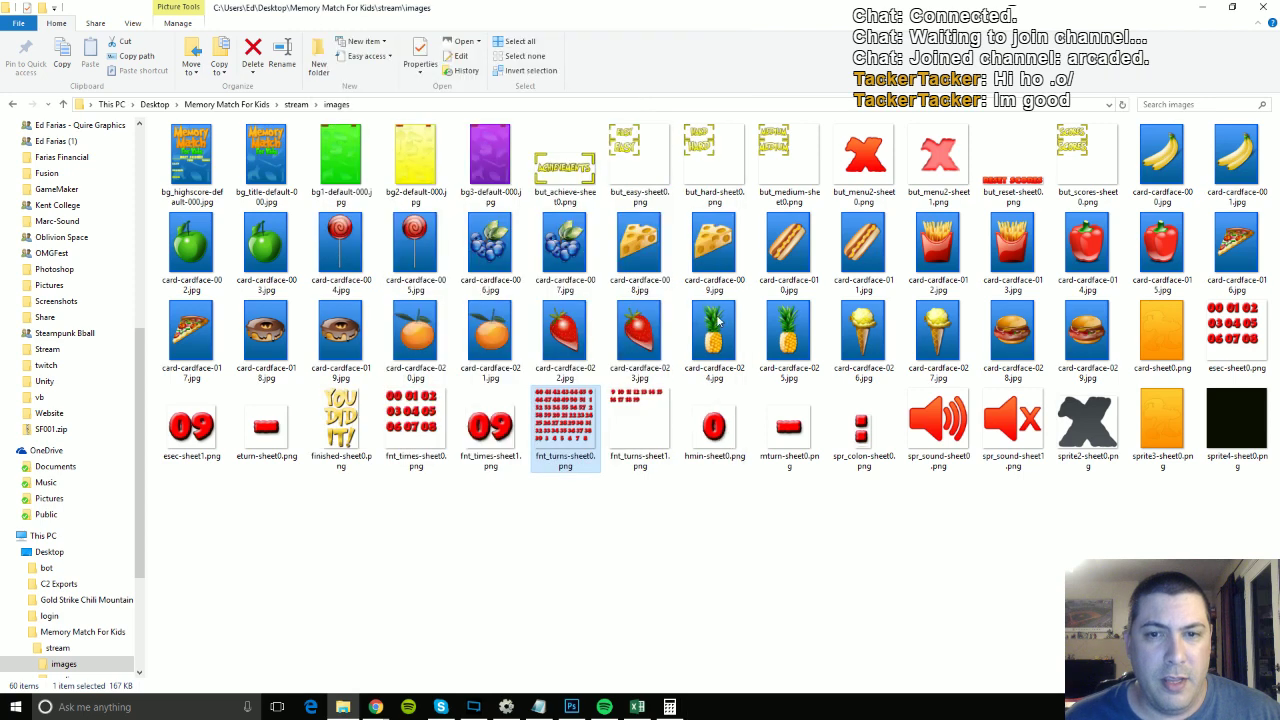
{"action": "left_click", "coordinate": [631, 444]}
{"action": "double_click", "coordinate": [668, 428]}
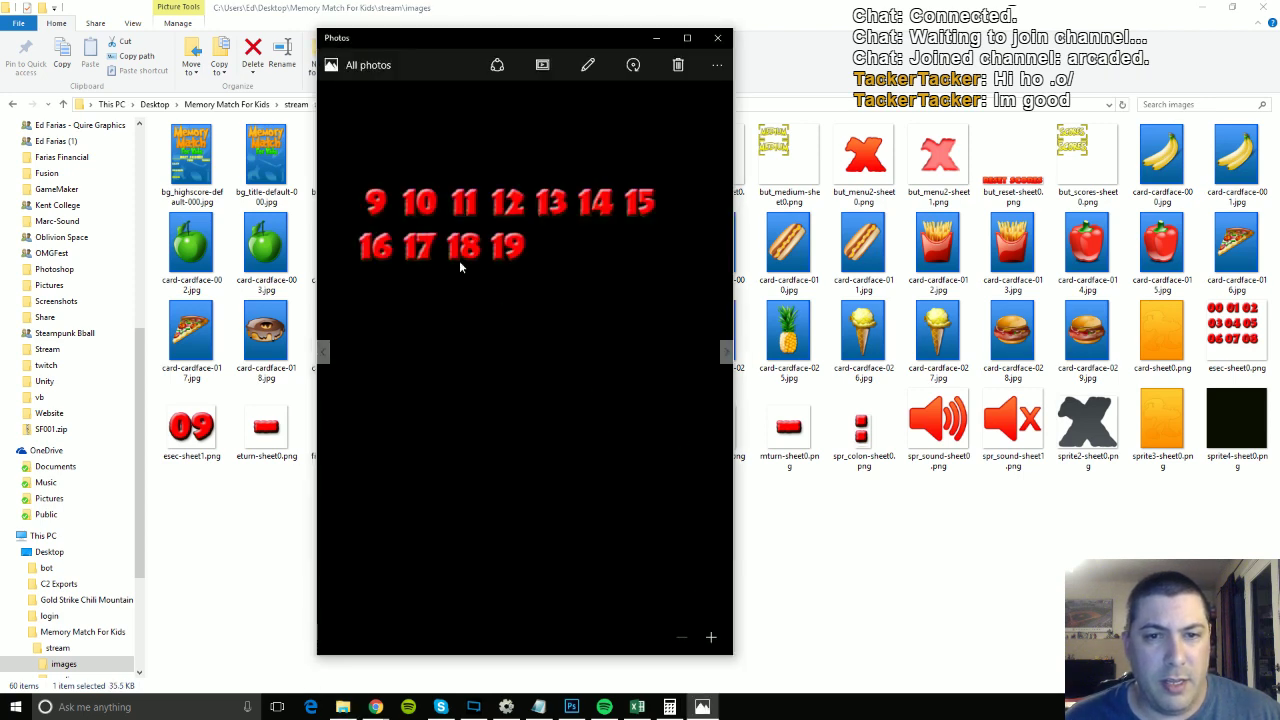
{"action": "left_click", "coordinate": [717, 38]}
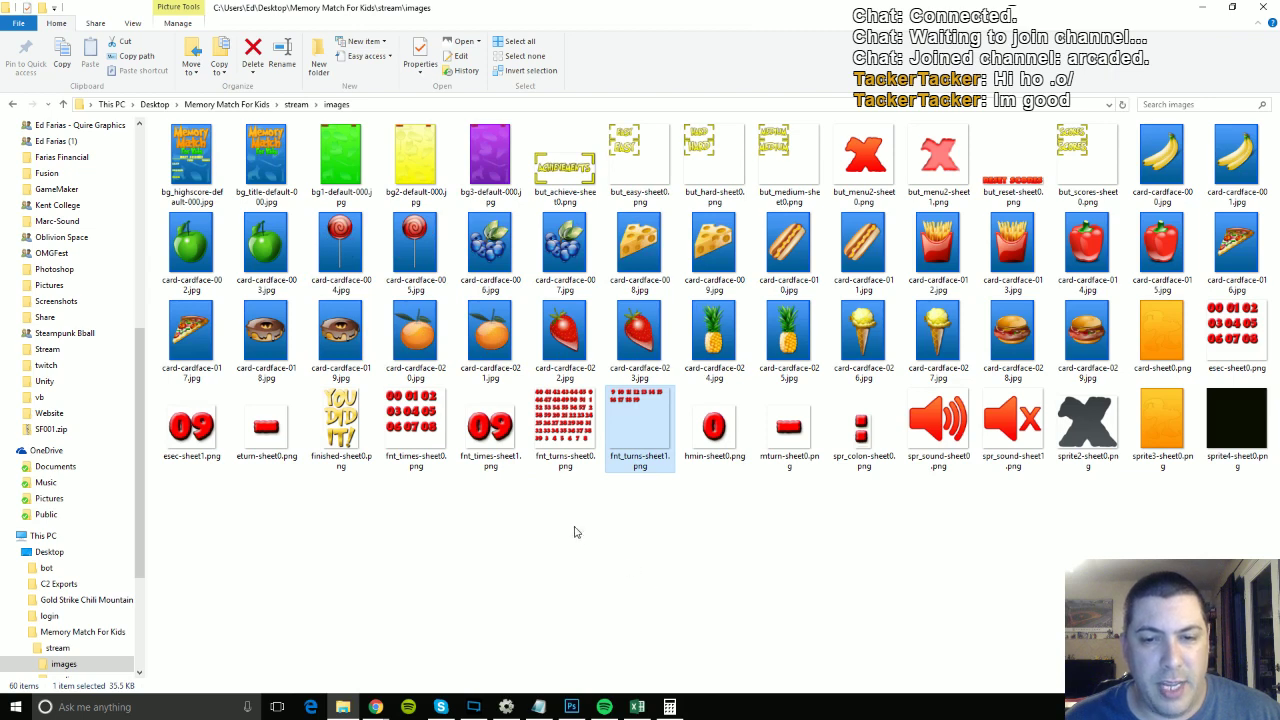
{"action": "left_click", "coordinate": [575, 532]}
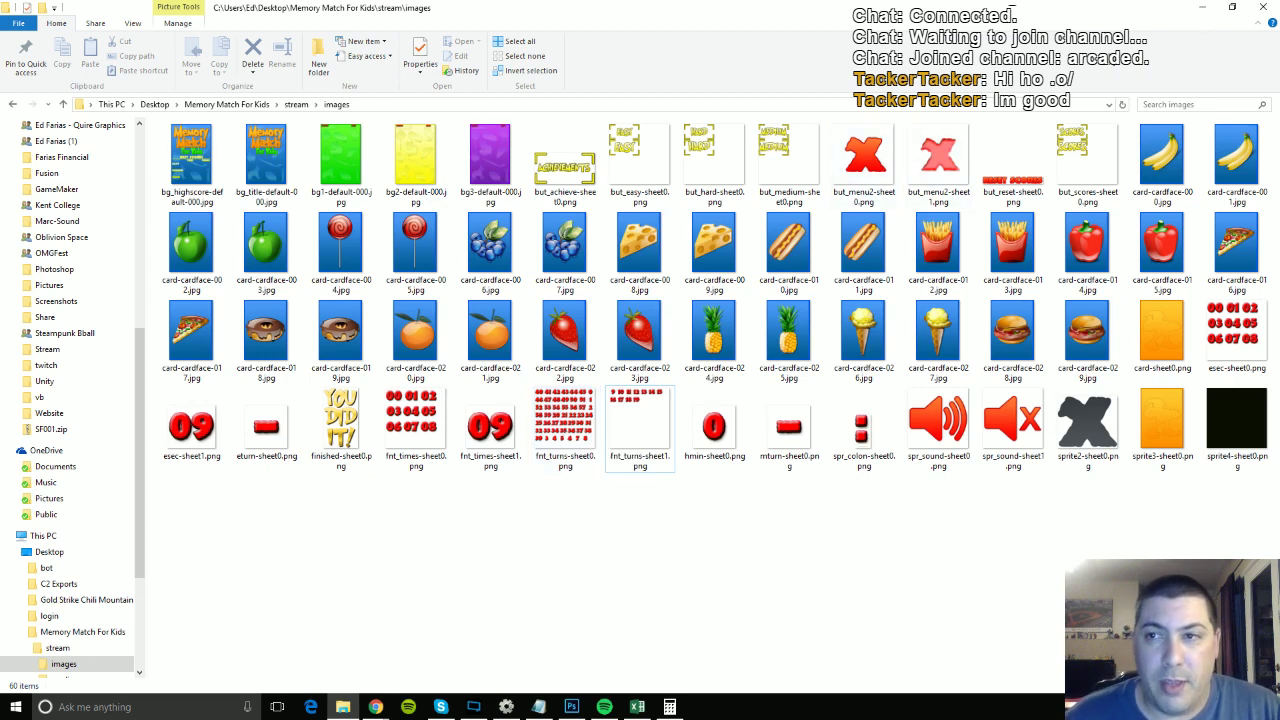
Return to Layout 1 in Construct 2 and open the fnt_Turns sprite's frame 0 in the image editor.
{"action": "left_click", "coordinate": [1203, 8]}
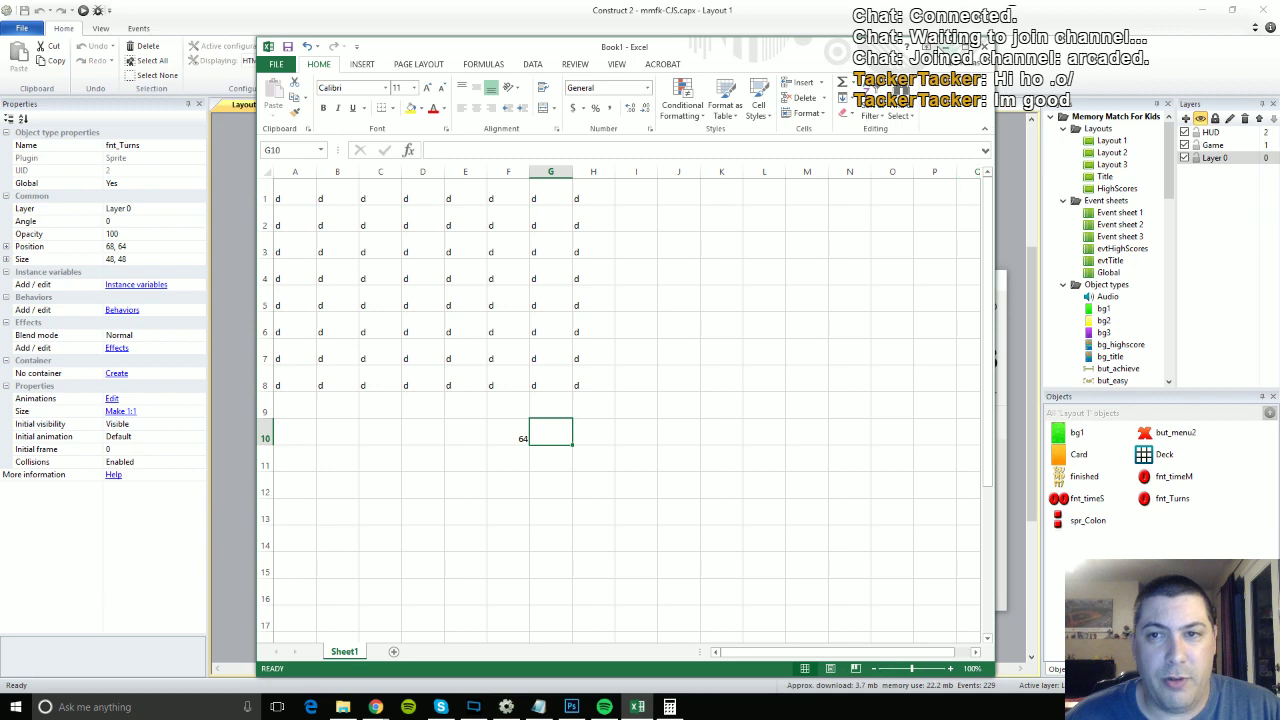
{"action": "left_click", "coordinate": [940, 46]}
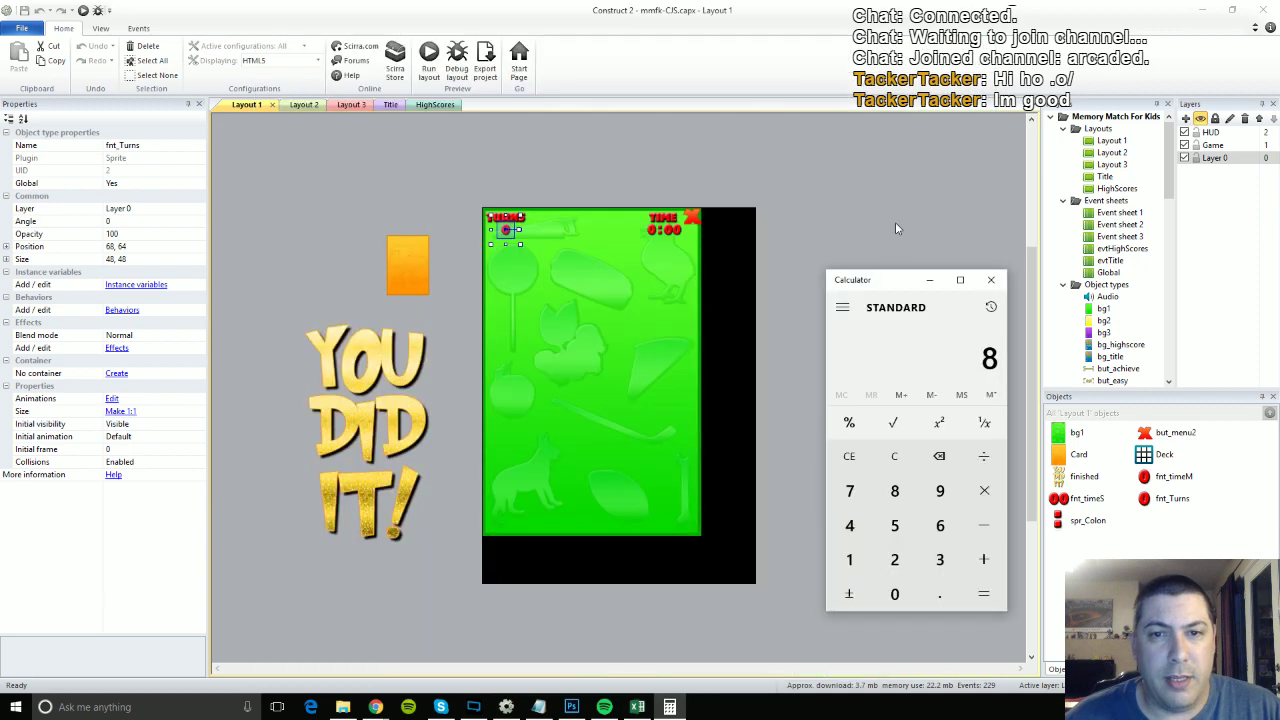
{"action": "double_click", "coordinate": [507, 232]}
{"action": "left_click", "coordinate": [321, 510]}
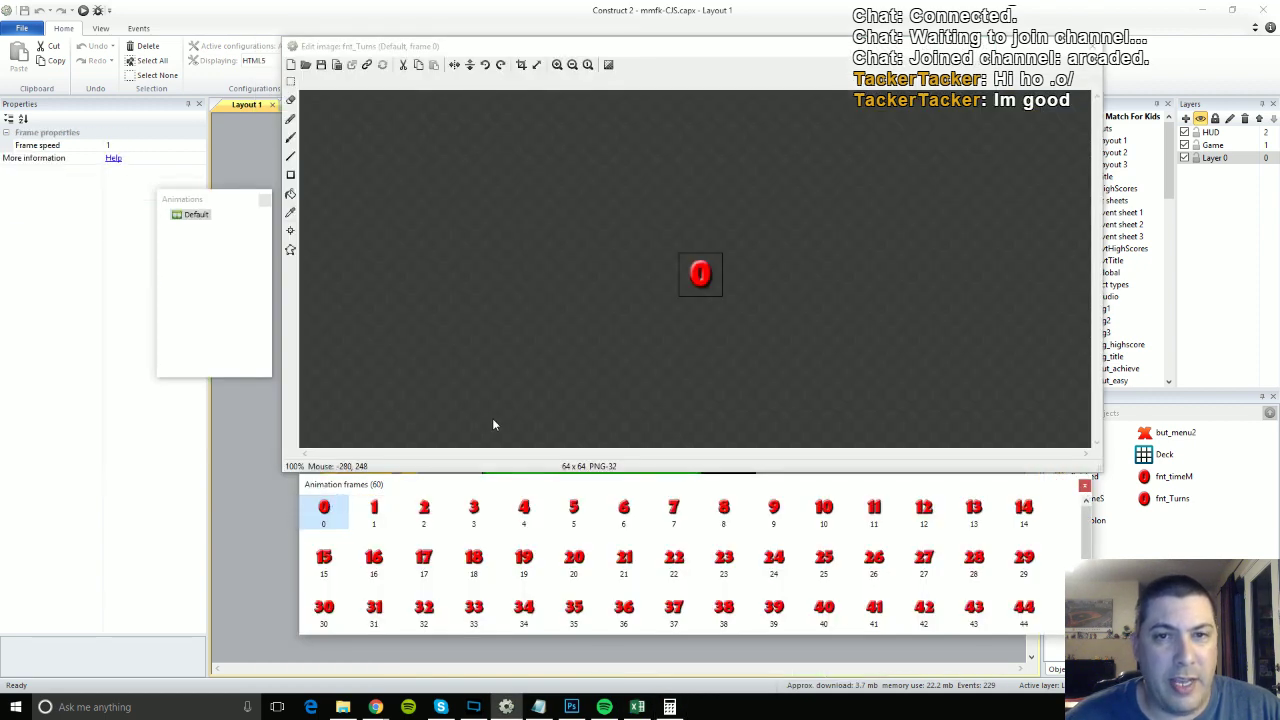
Resize the fnt_Turns image canvas to 62 by 62 pixels, applying the change to the whole animation.
{"action": "left_click", "coordinate": [536, 64]}
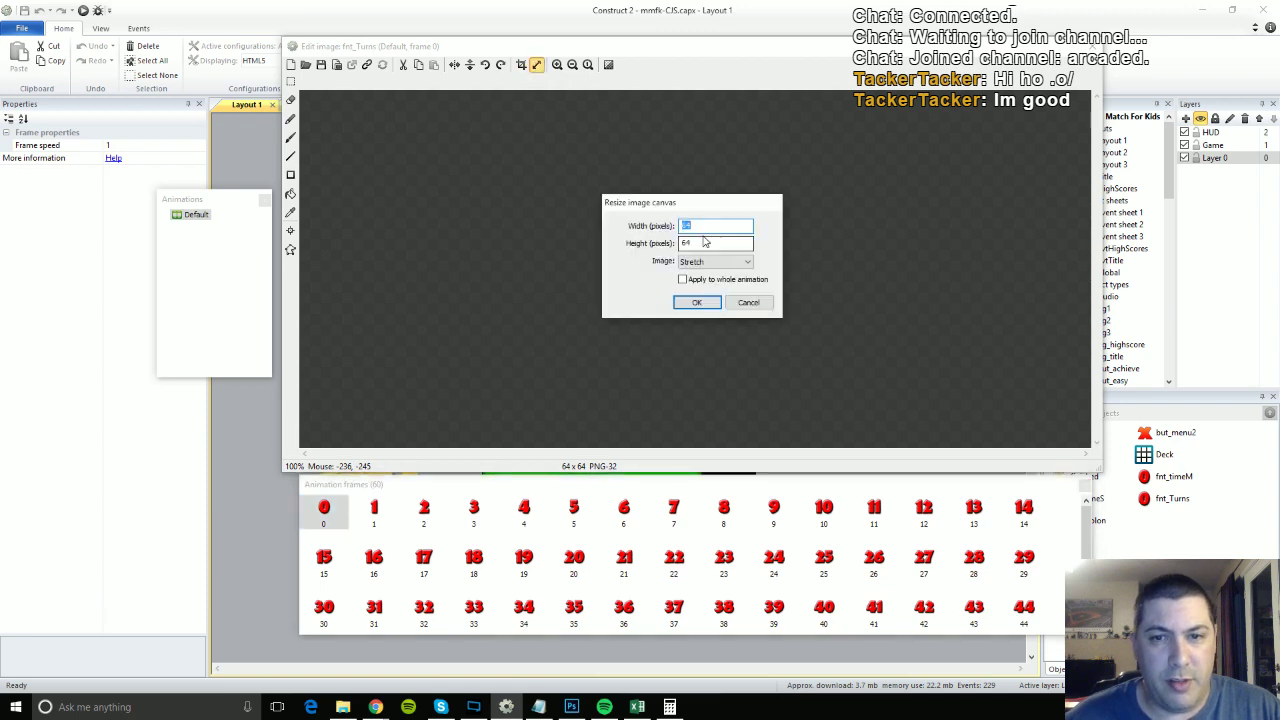
{"action": "type", "text": "62"}
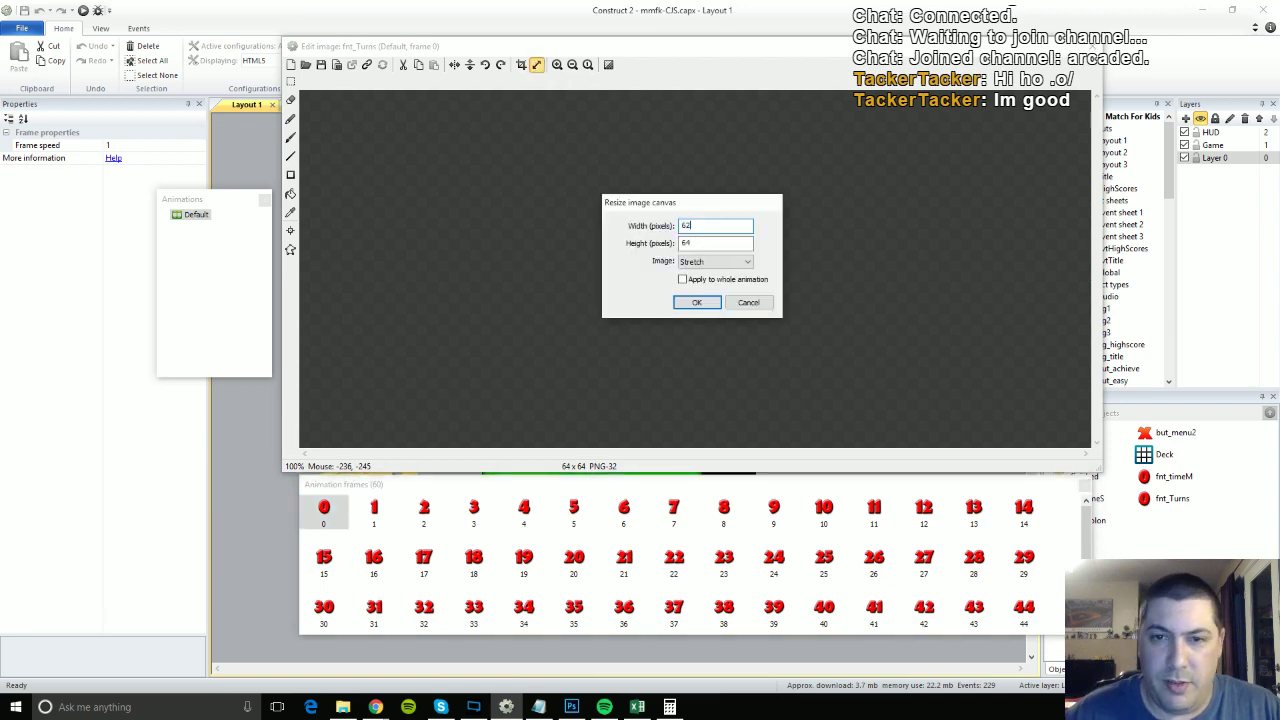
{"action": "double_click", "coordinate": [716, 240]}
{"action": "type", "text": "62"}
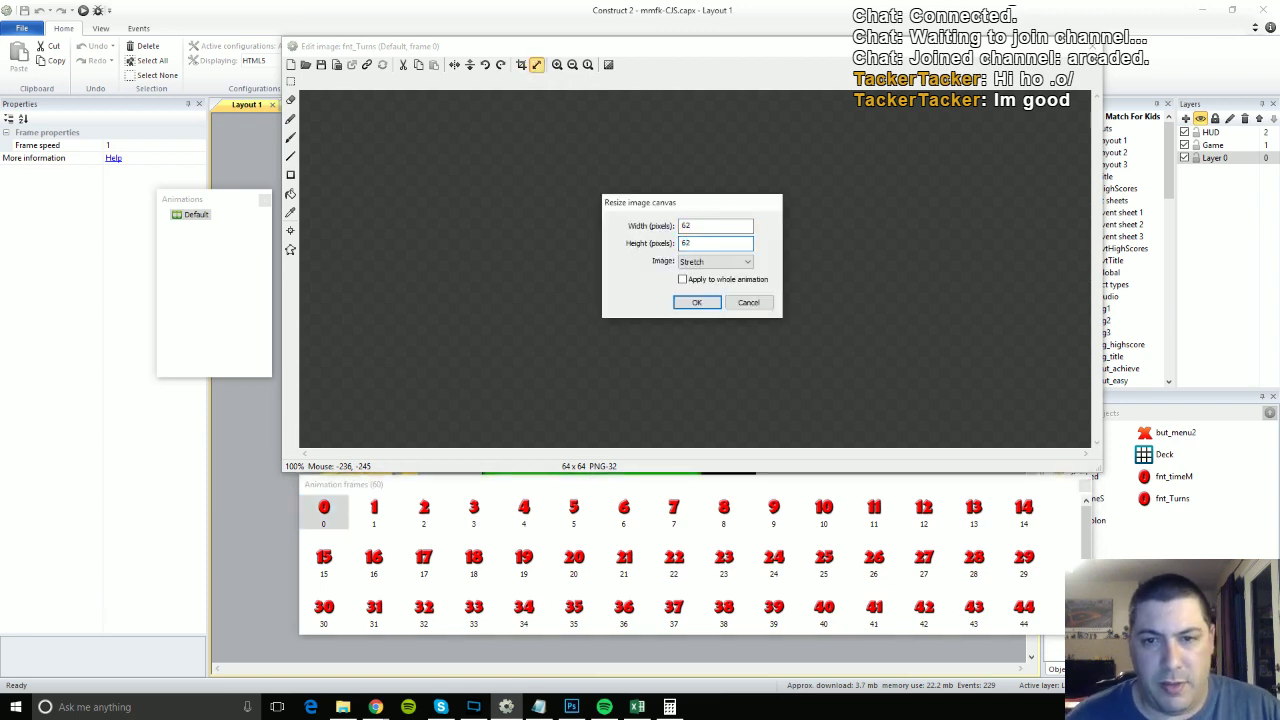
{"action": "left_click", "coordinate": [682, 280]}
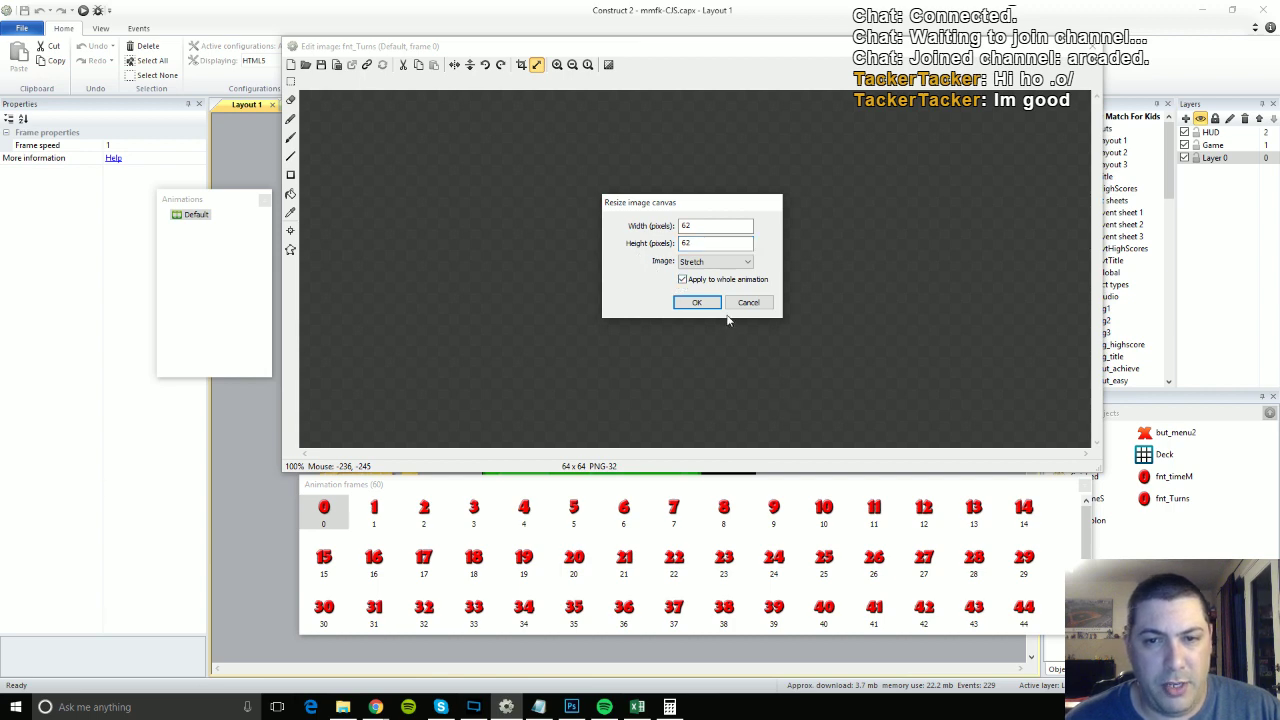
{"action": "left_click", "coordinate": [697, 302]}
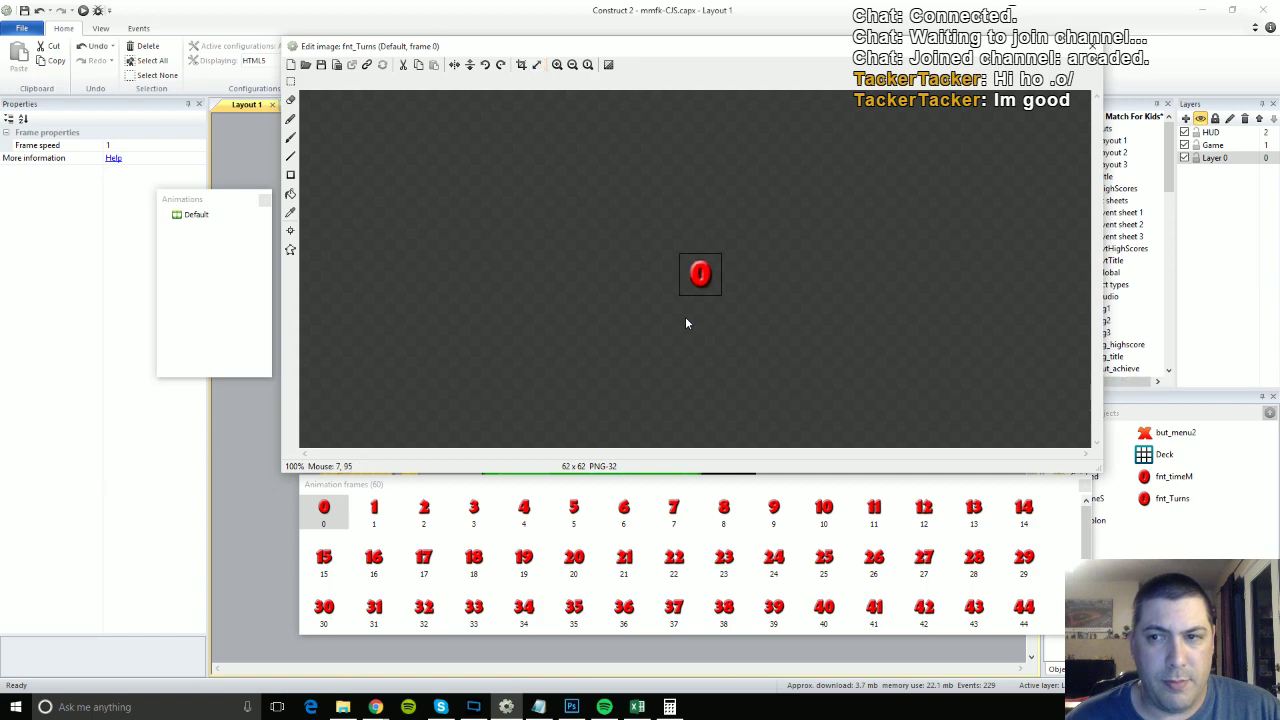
Check the image size of several other fnt_Turns frames, such as 6 and 20, and close the image editor.
{"action": "left_click", "coordinate": [573, 512]}
{"action": "left_click", "coordinate": [623, 512]}
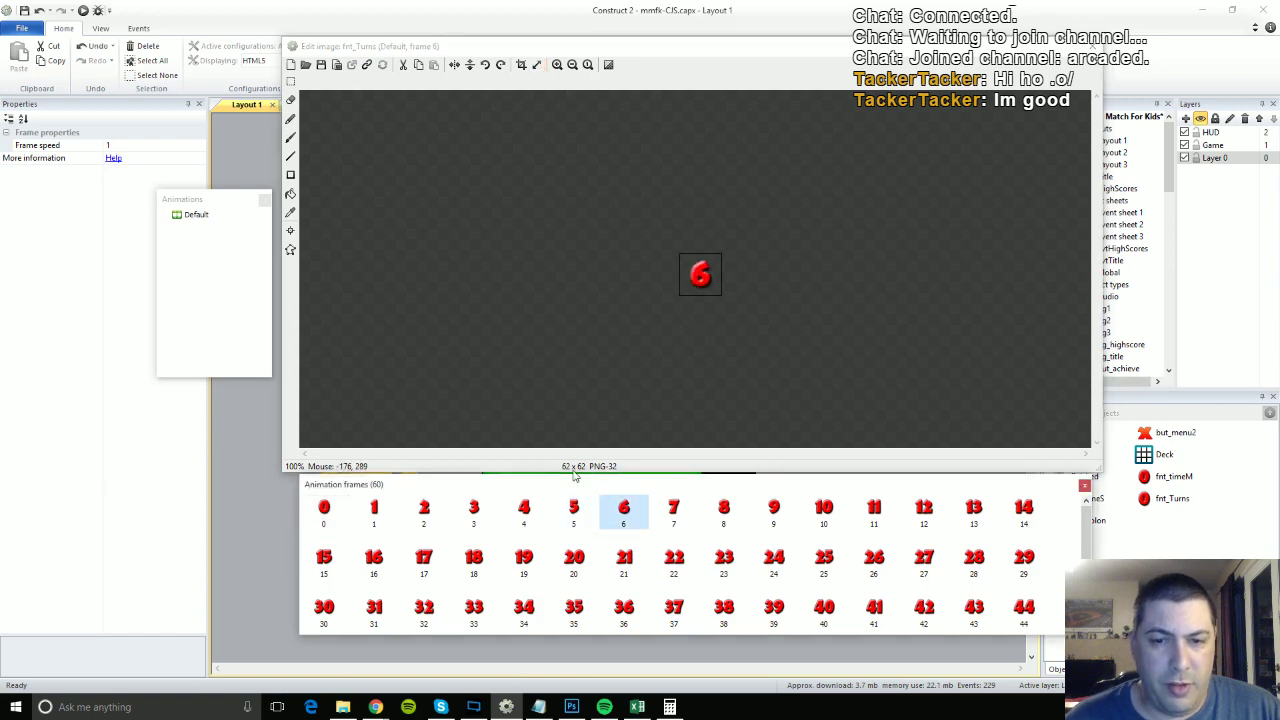
{"action": "left_click", "coordinate": [623, 560]}
{"action": "left_click", "coordinate": [590, 566]}
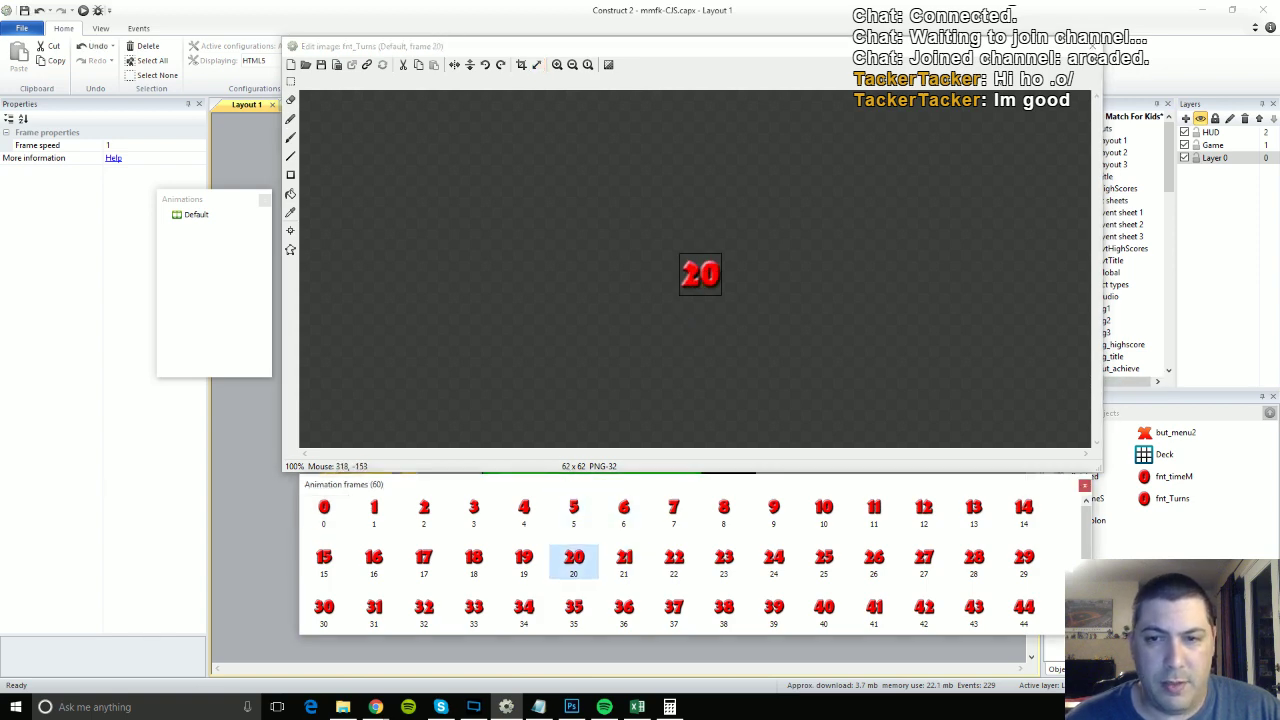
{"action": "left_click", "coordinate": [1093, 46]}
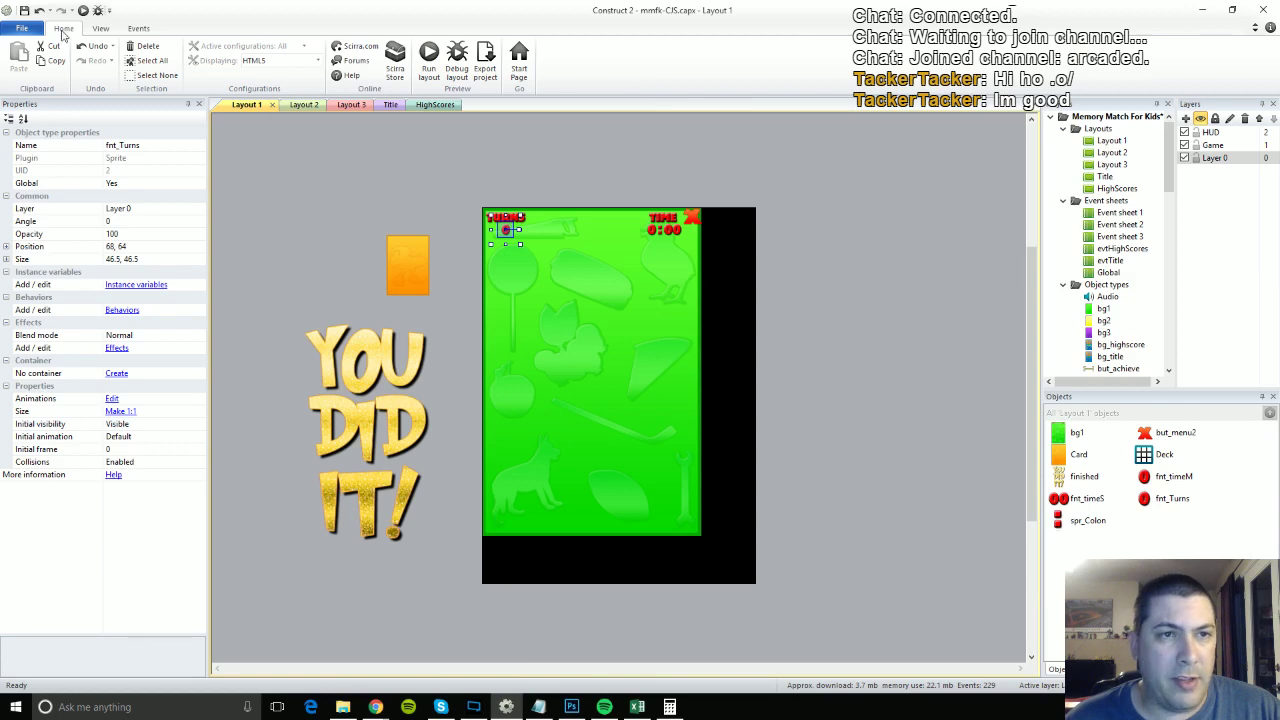
Export the project as an HTML5 website to the stream-opti folder inside Memory Match For Kids, using the Normal style template.
{"action": "left_click", "coordinate": [26, 28]}
{"action": "left_click", "coordinate": [41, 205]}
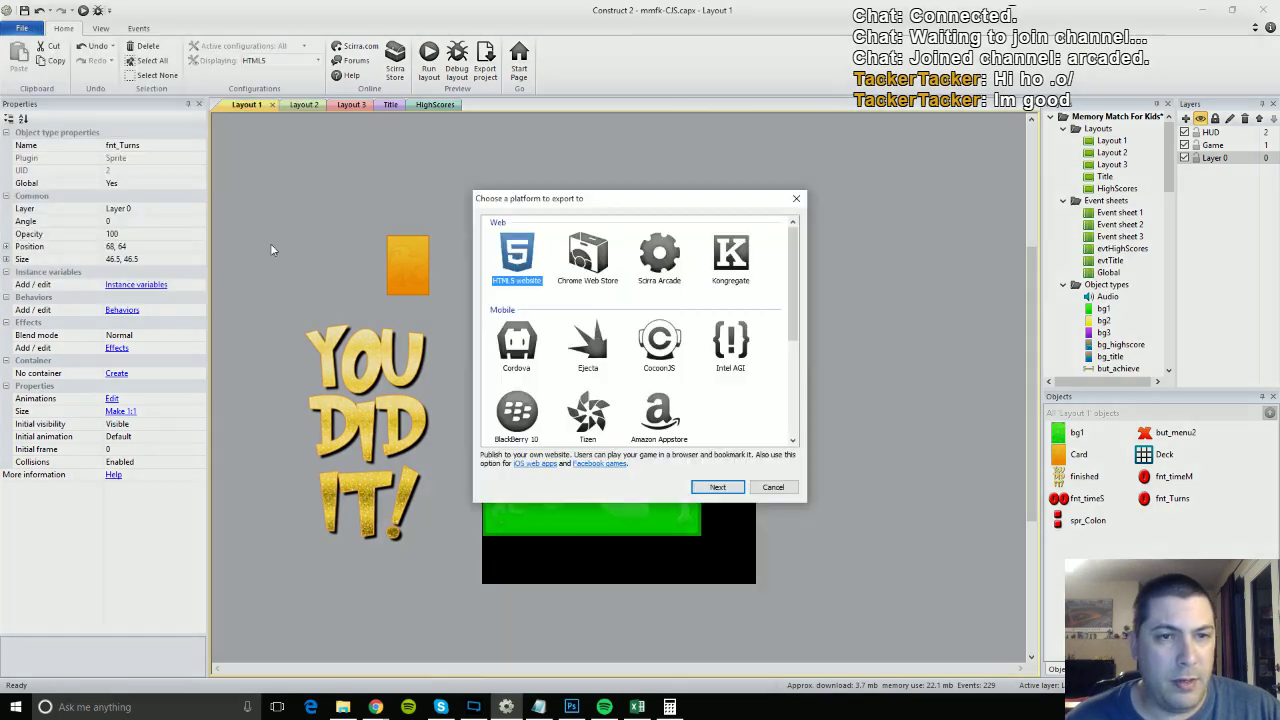
{"action": "double_click", "coordinate": [508, 258]}
{"action": "left_click", "coordinate": [755, 278]}
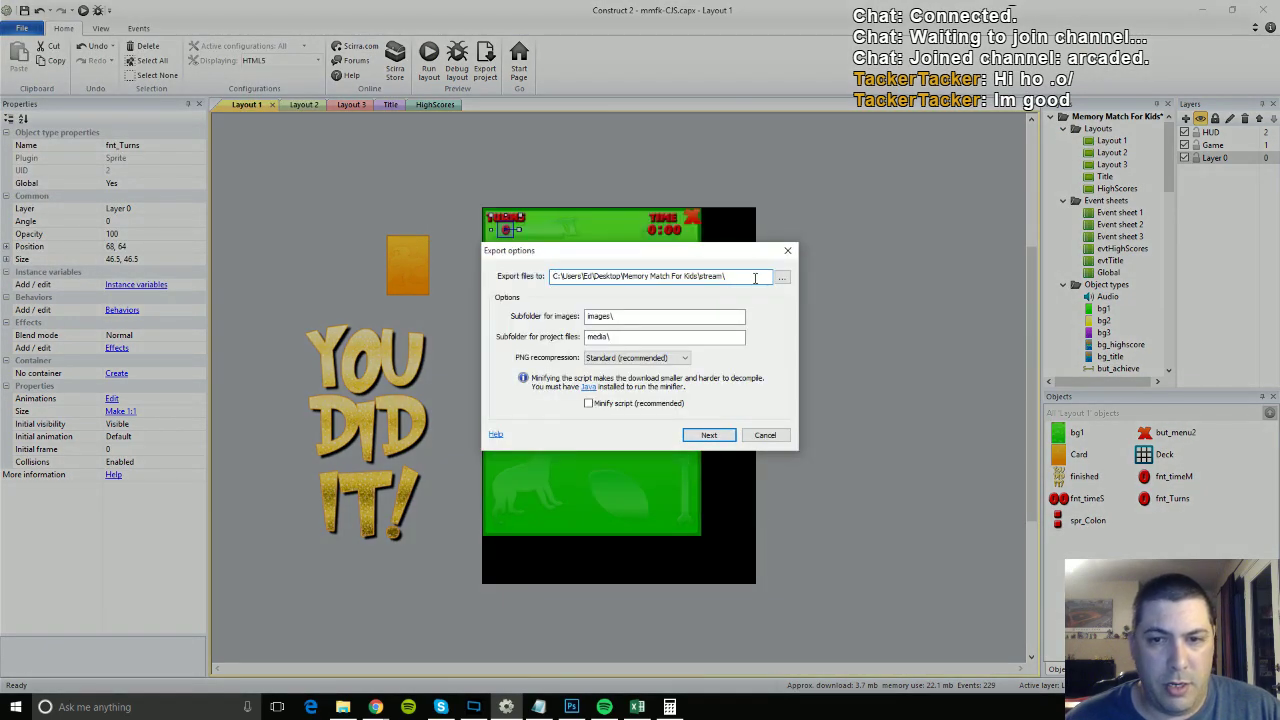
{"action": "key", "text": "BackSpace"}
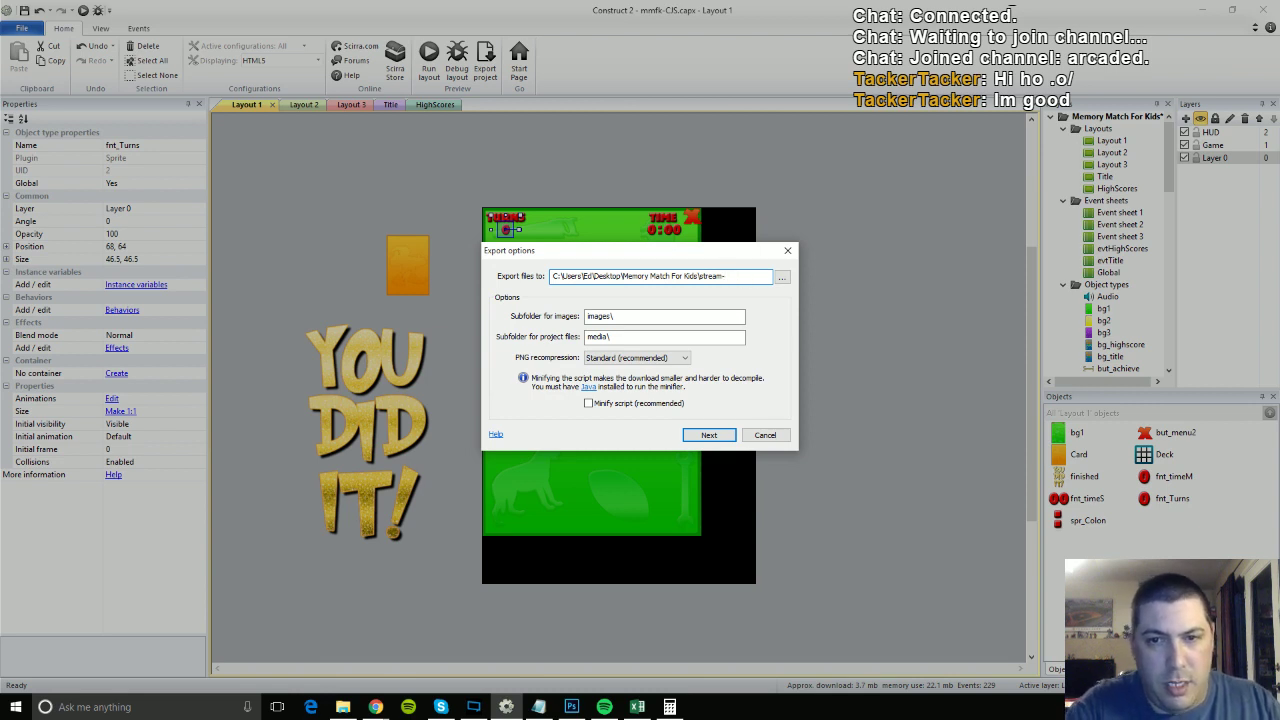
{"action": "type", "text": "-opti"}
{"action": "key", "text": "Return"}
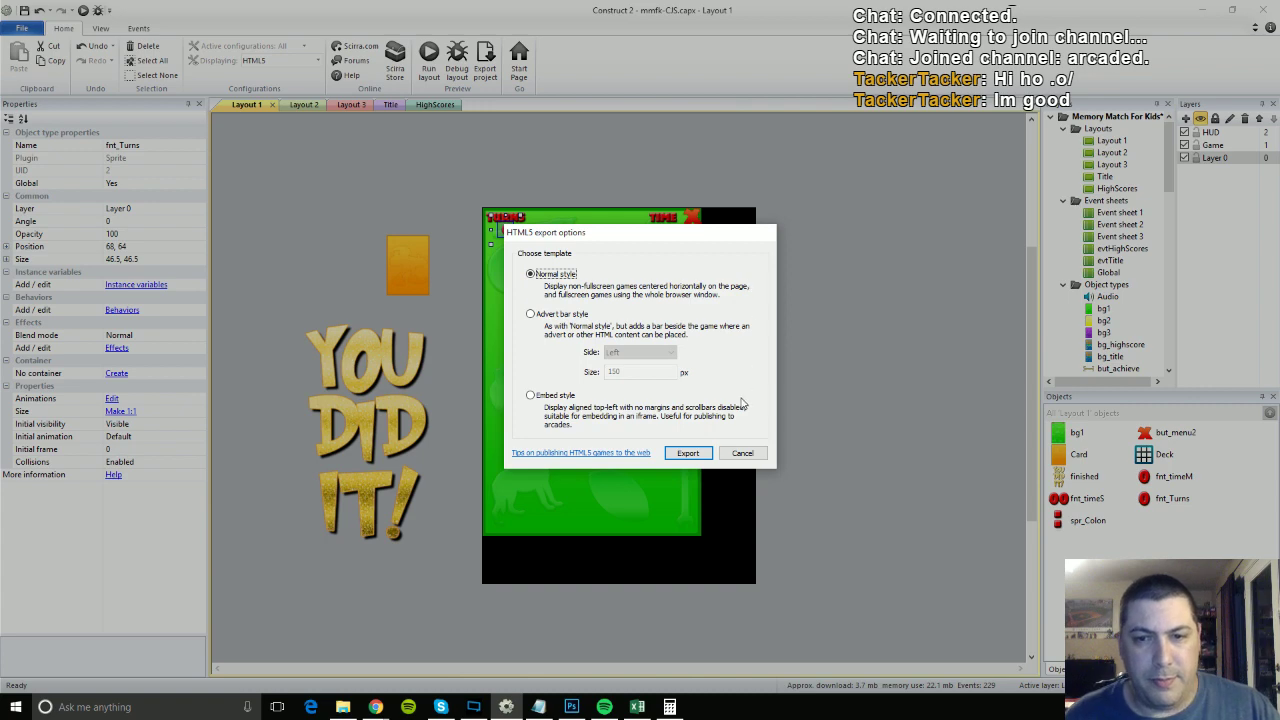
{"action": "left_click", "coordinate": [699, 452]}
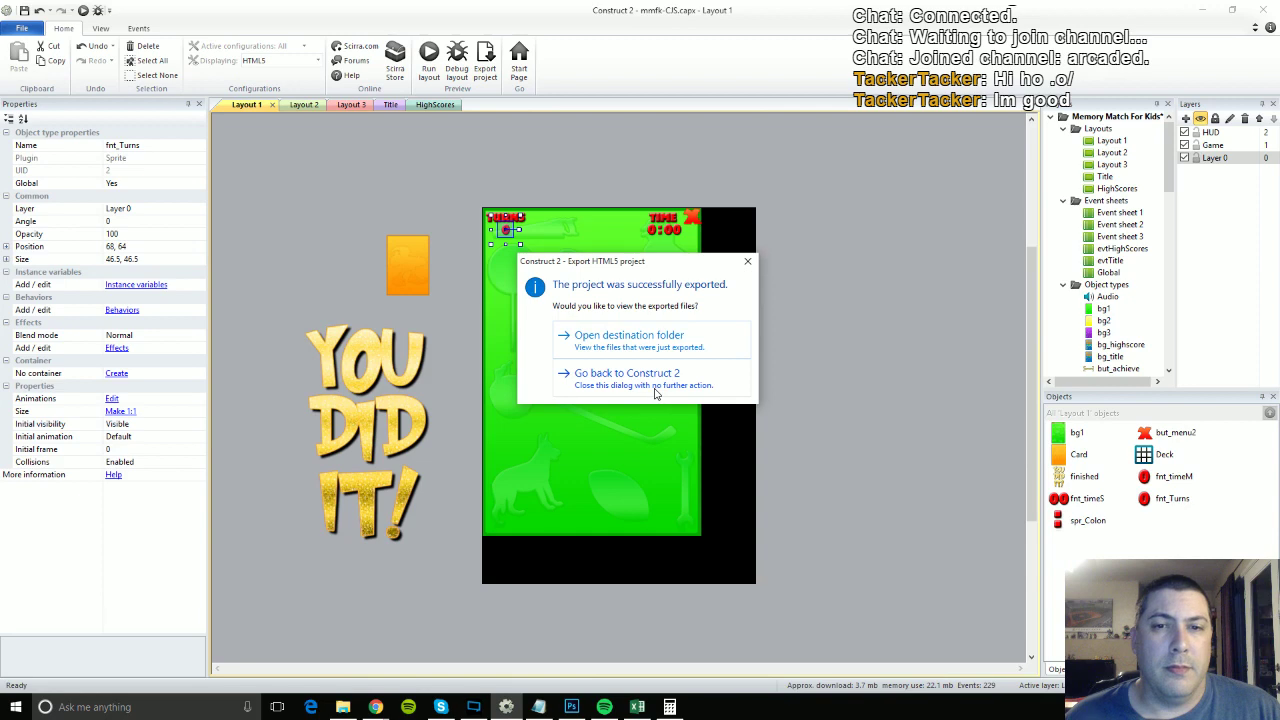
View fnt_turns-sheet0.png in the exported stream-opti images folder to examine how the digits are packed.
{"action": "left_click", "coordinate": [630, 337]}
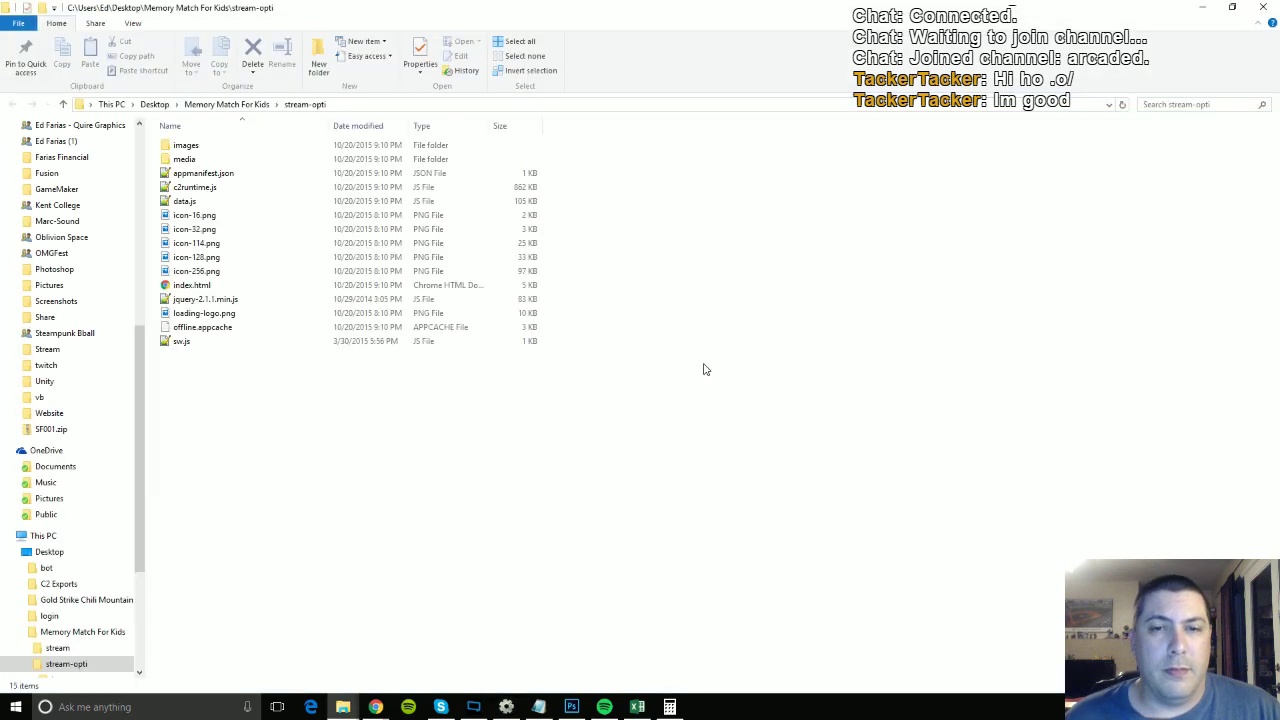
{"action": "double_click", "coordinate": [184, 152]}
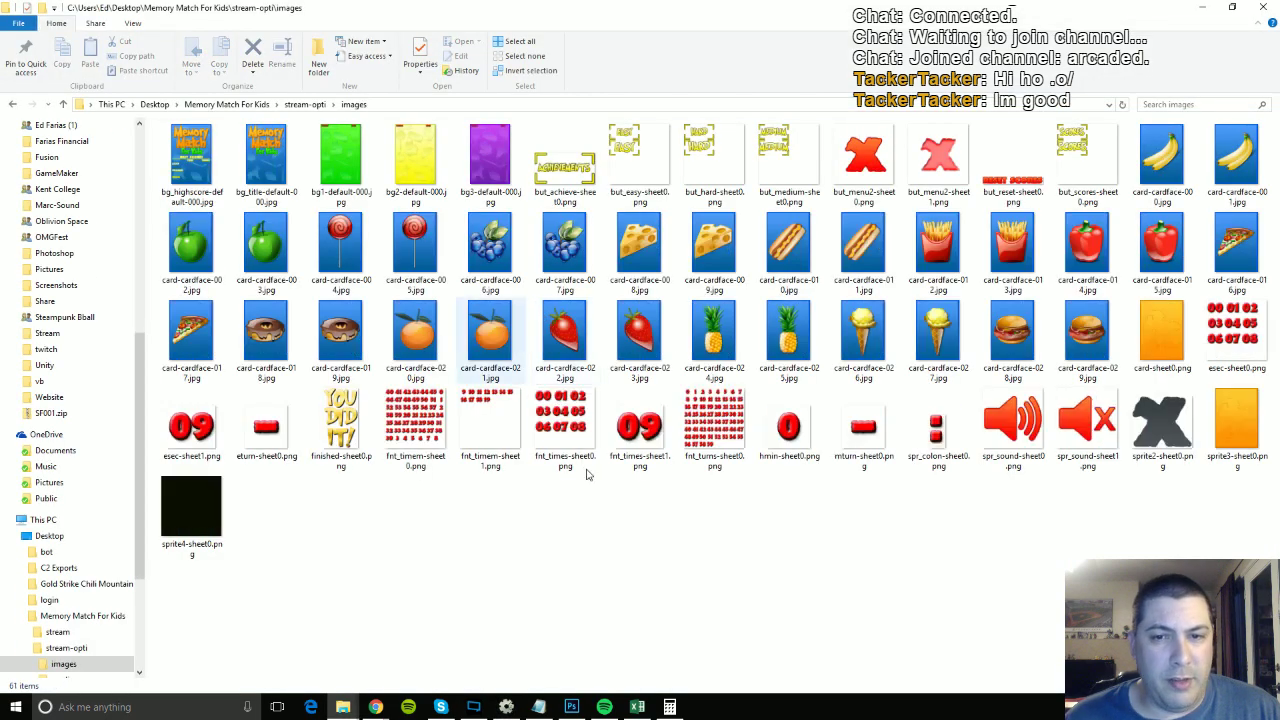
{"action": "left_click", "coordinate": [744, 466]}
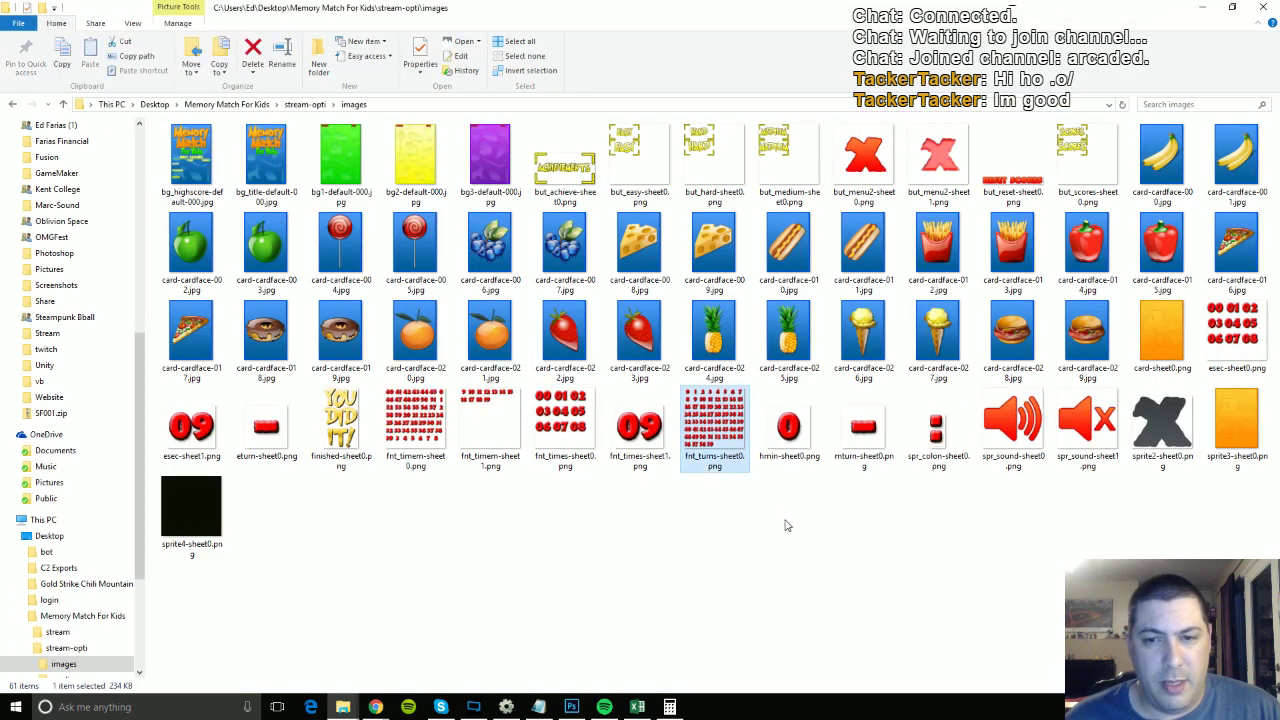
{"action": "double_click", "coordinate": [717, 443]}
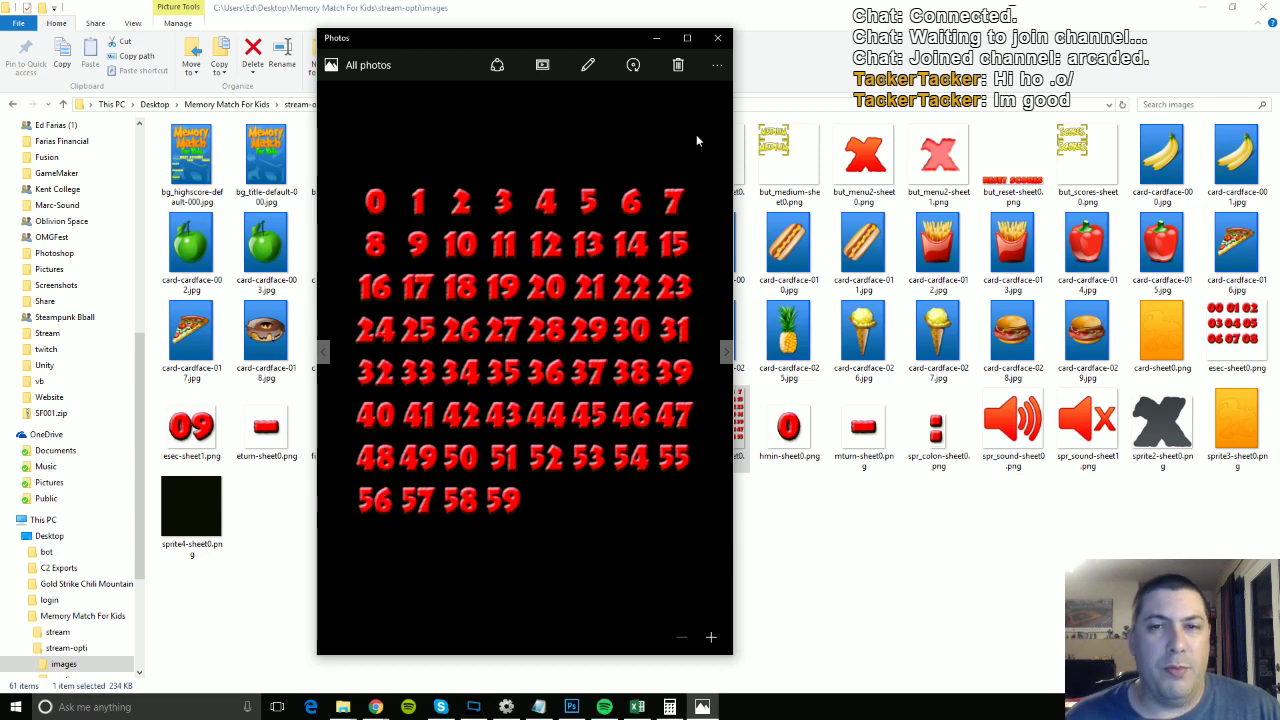
{"action": "left_click", "coordinate": [717, 37]}
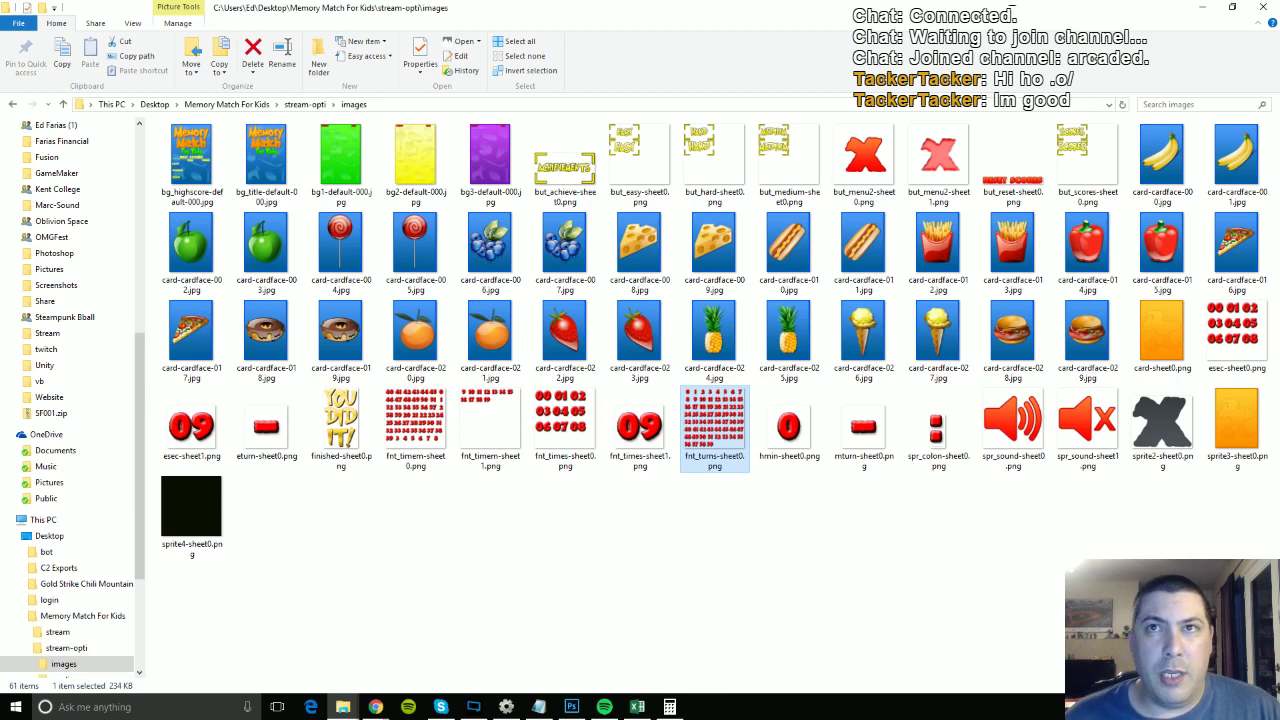
{"action": "key", "text": "alt+Tab"}
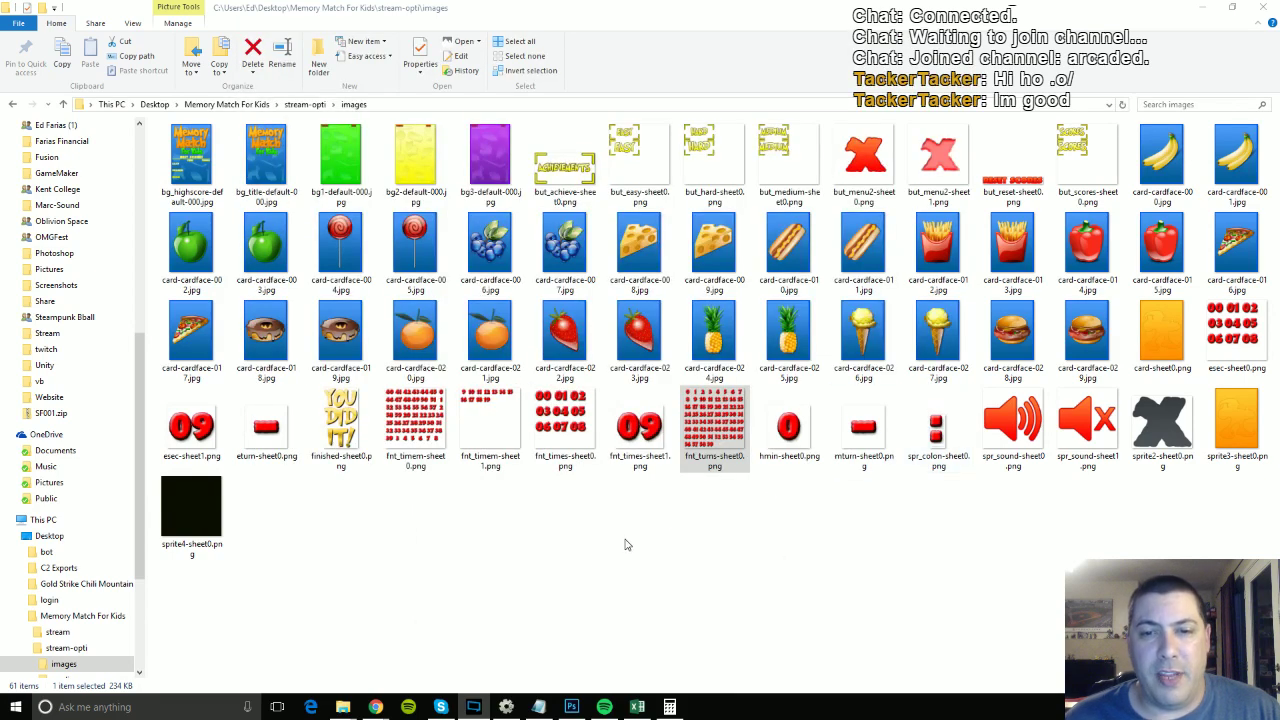
{"action": "left_click", "coordinate": [594, 558]}
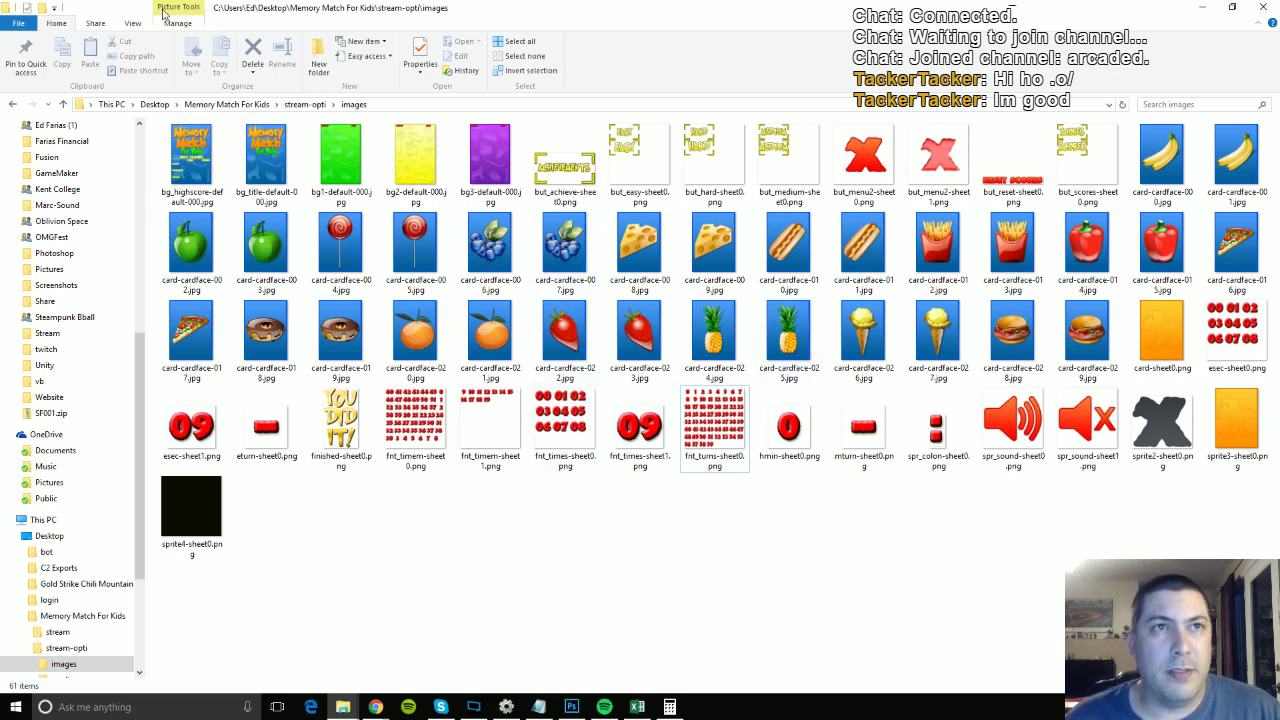
{"action": "left_click", "coordinate": [375, 707]}
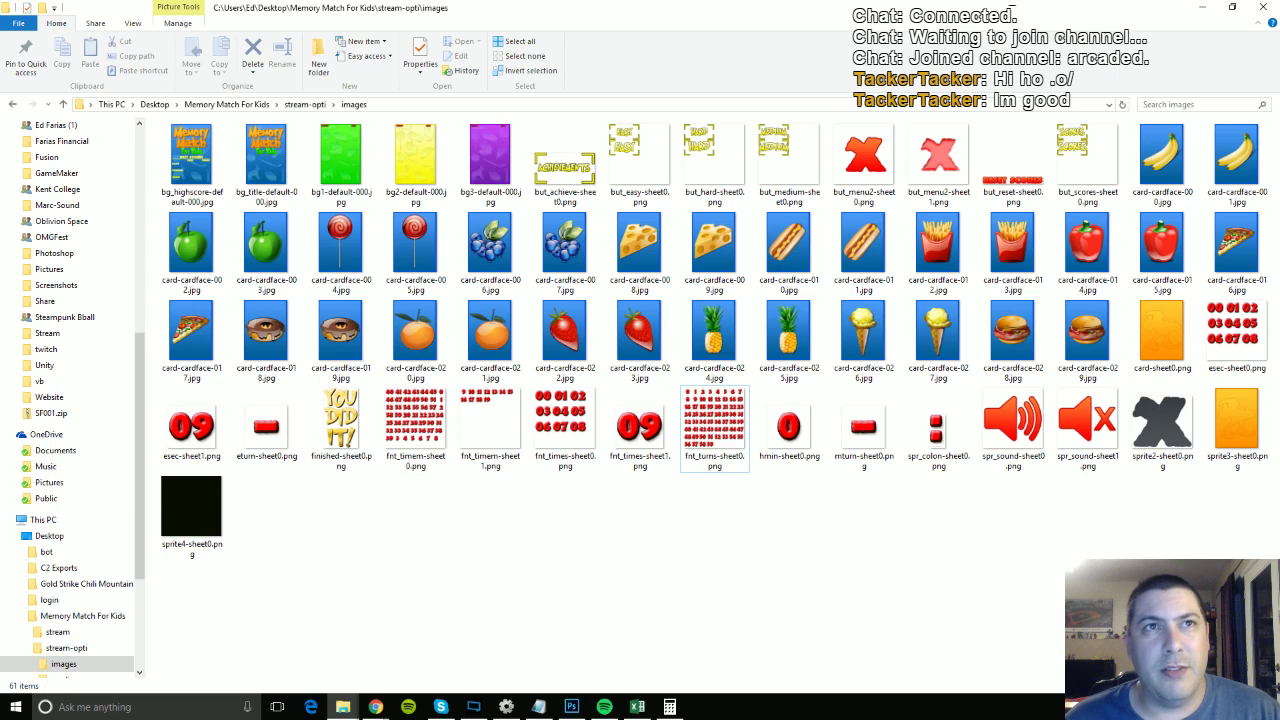
{"action": "left_click", "coordinate": [375, 707]}
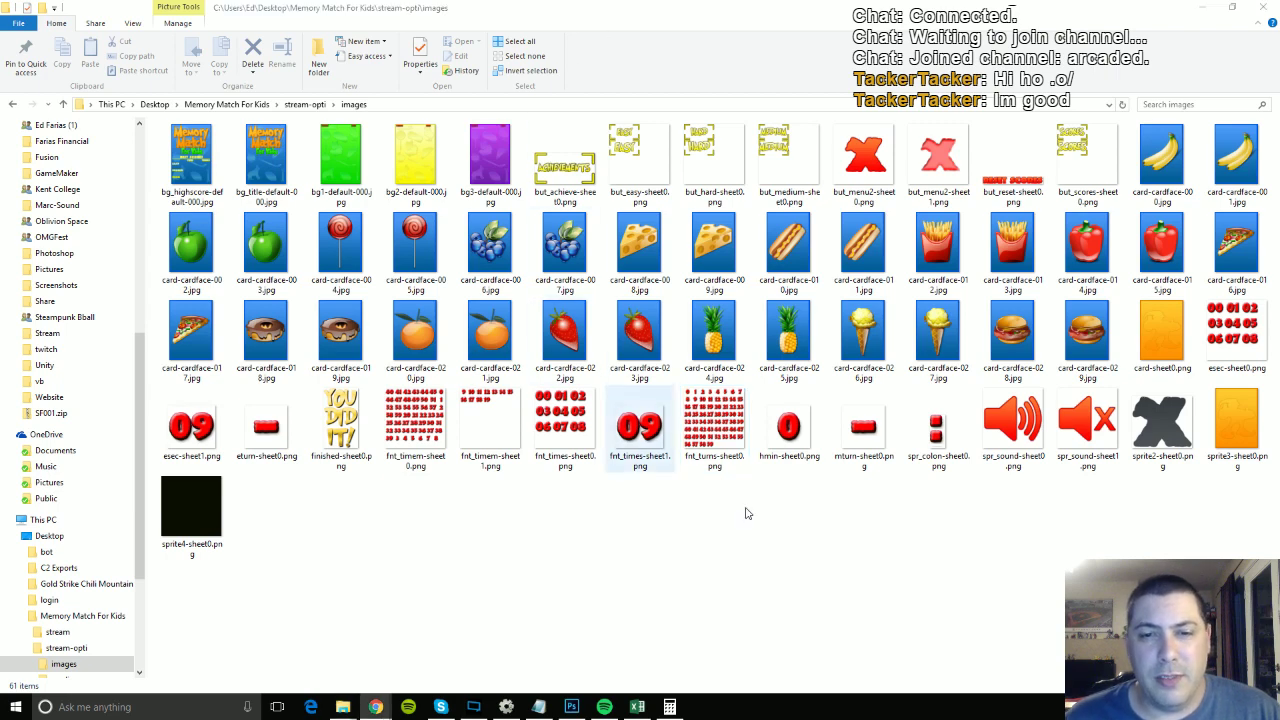
{"action": "left_click", "coordinate": [629, 570]}
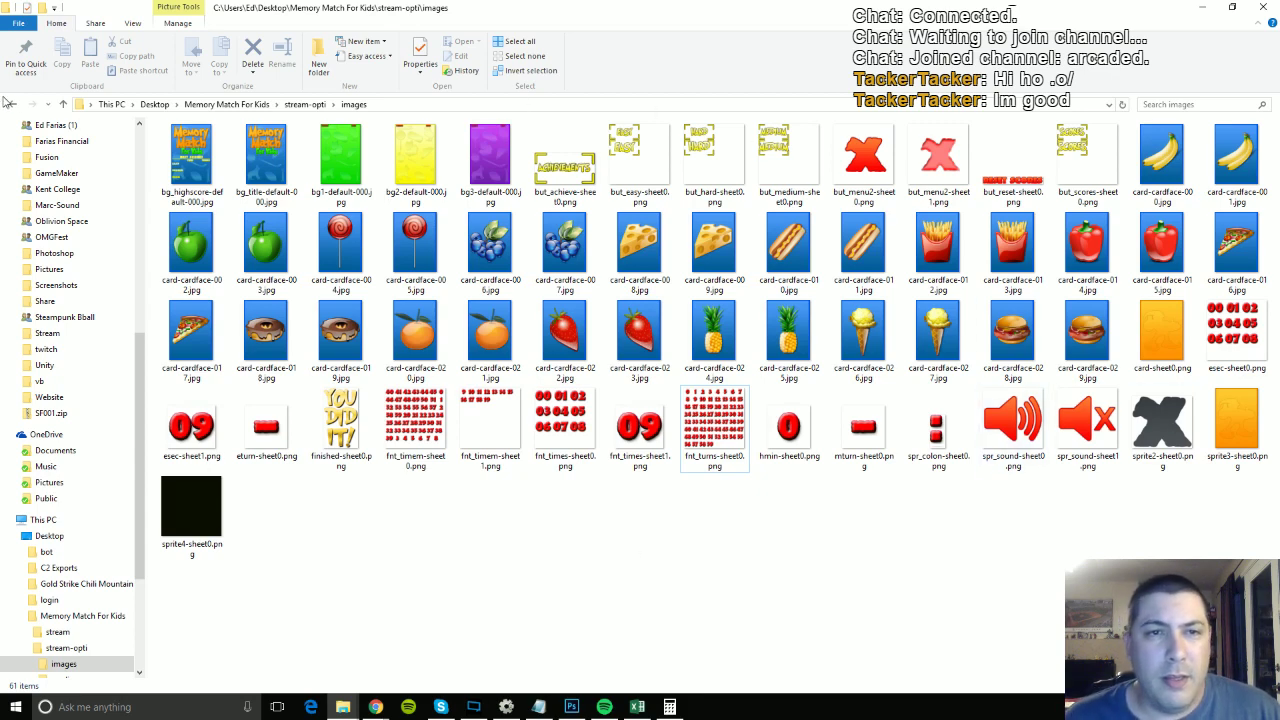
Run Layout 1 of the Construct 2 project in debug mode, check the estimated image memory, and close the preview.
{"action": "left_click", "coordinate": [1201, 8]}
{"action": "left_click", "coordinate": [453, 204]}
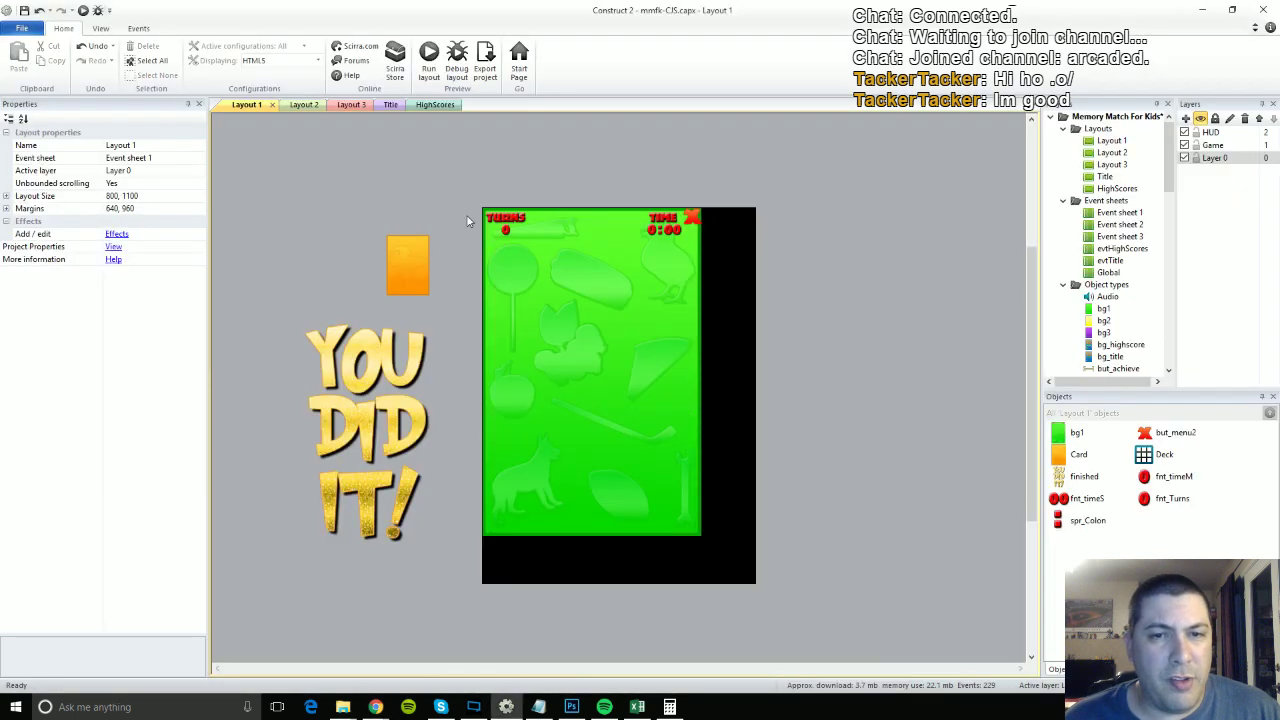
{"action": "left_click", "coordinate": [98, 10]}
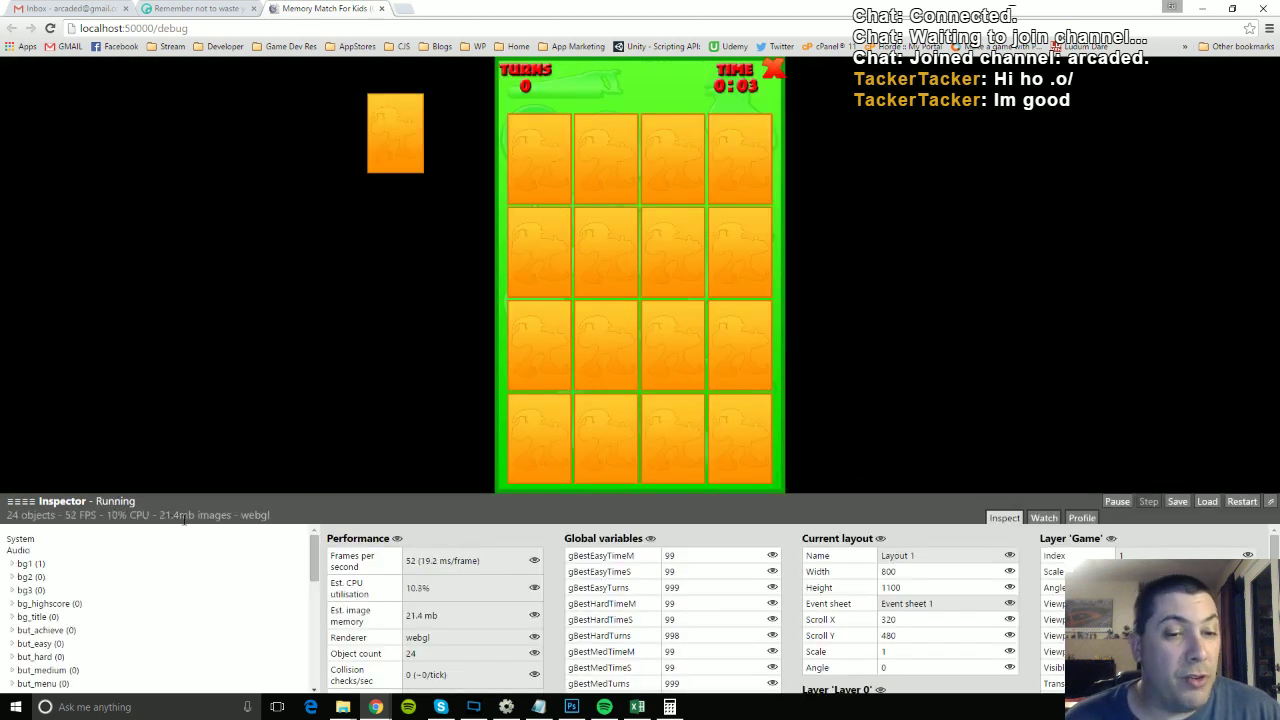
{"action": "left_click", "coordinate": [381, 8]}
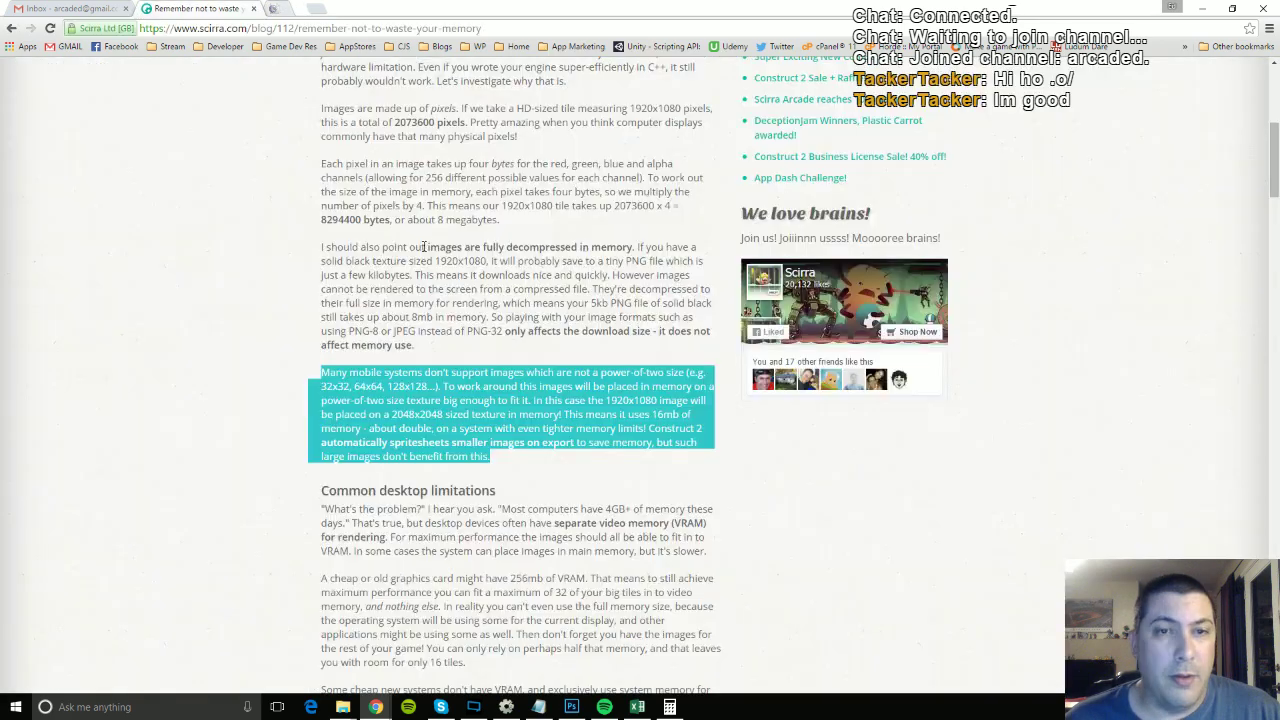
Return to Construct 2, undo the accidental rotation on the layout, and open fnt_timeM's frame 0 in the image editor.
{"action": "left_click", "coordinate": [506, 707]}
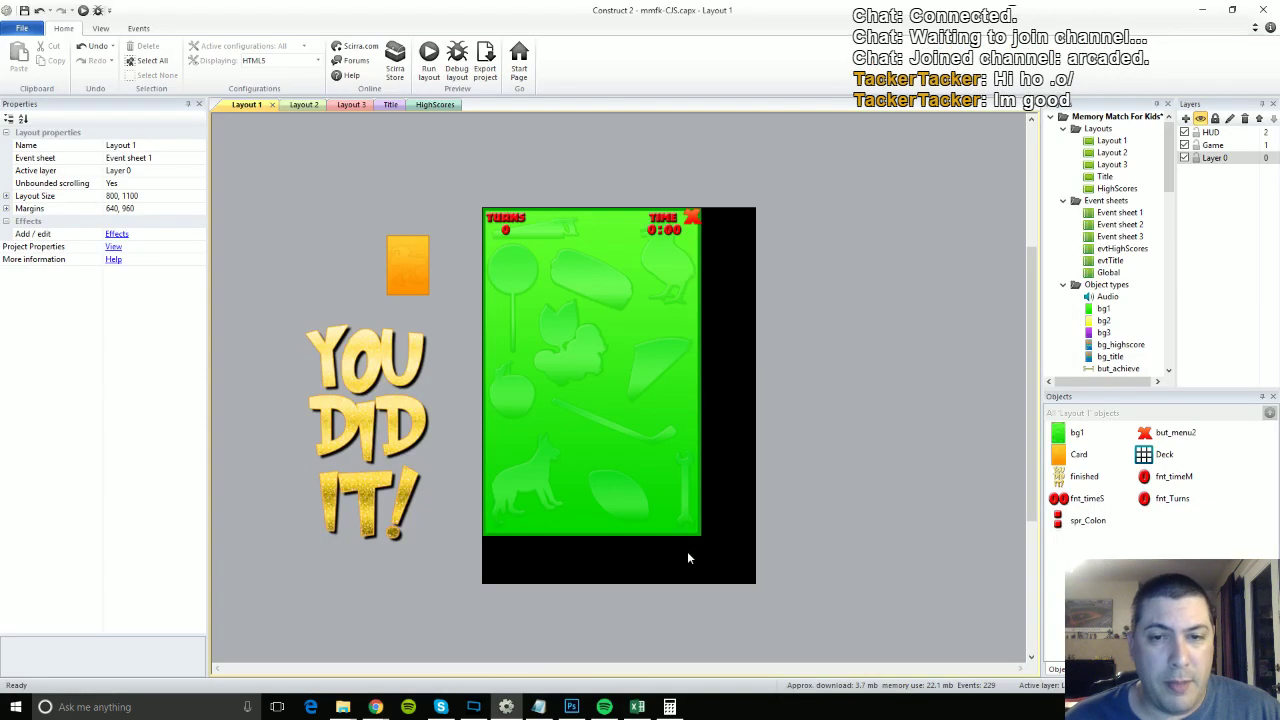
{"action": "left_click", "coordinate": [652, 229]}
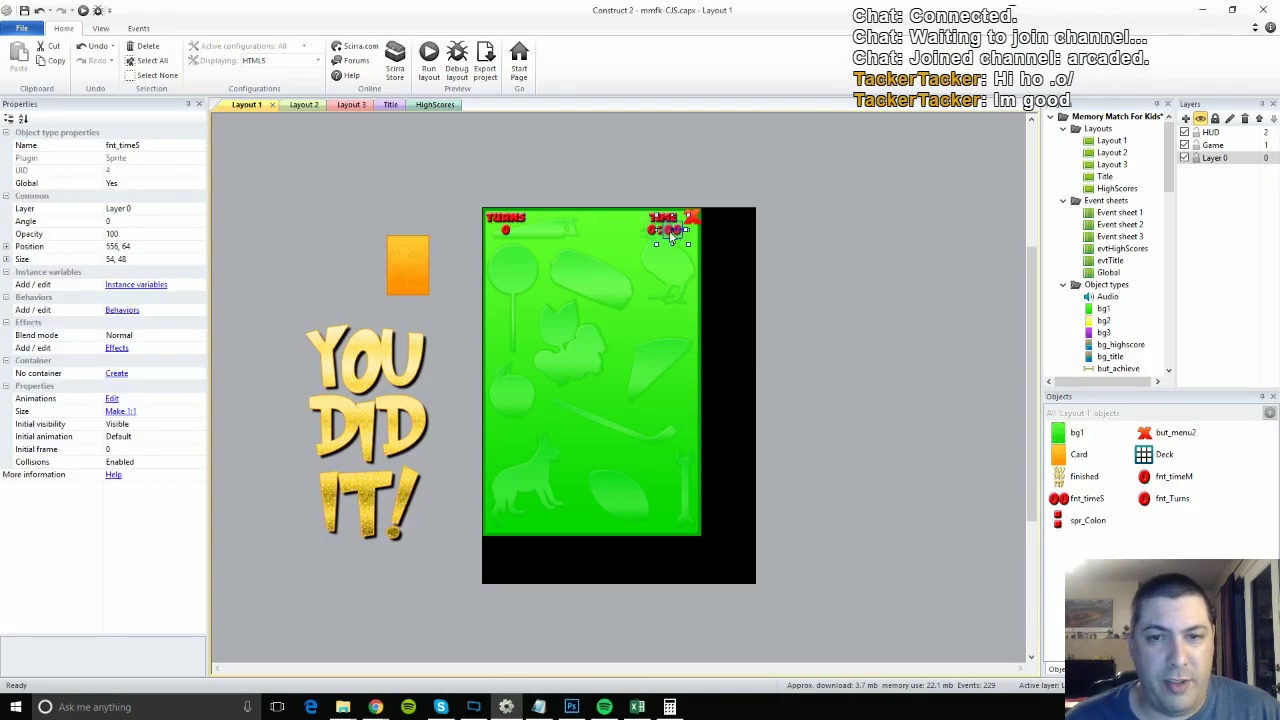
{"action": "left_click", "coordinate": [650, 232]}
{"action": "key", "text": "ctrl+z"}
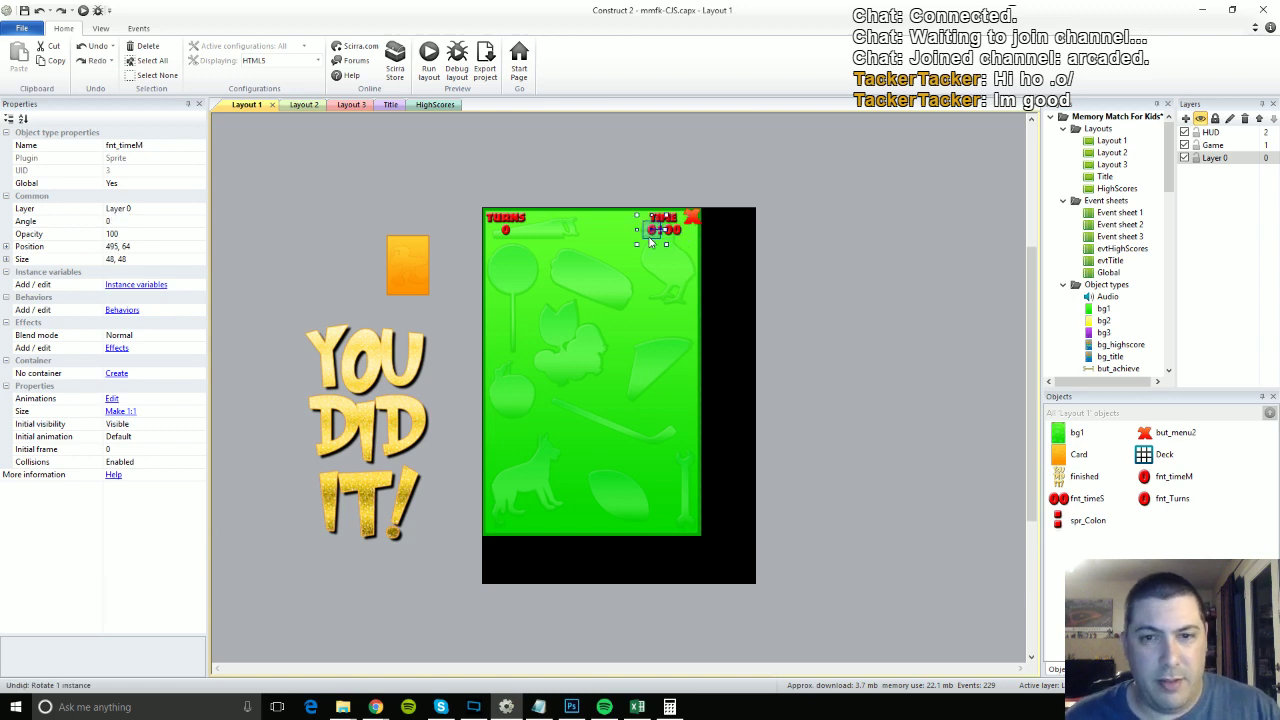
{"action": "double_click", "coordinate": [650, 236]}
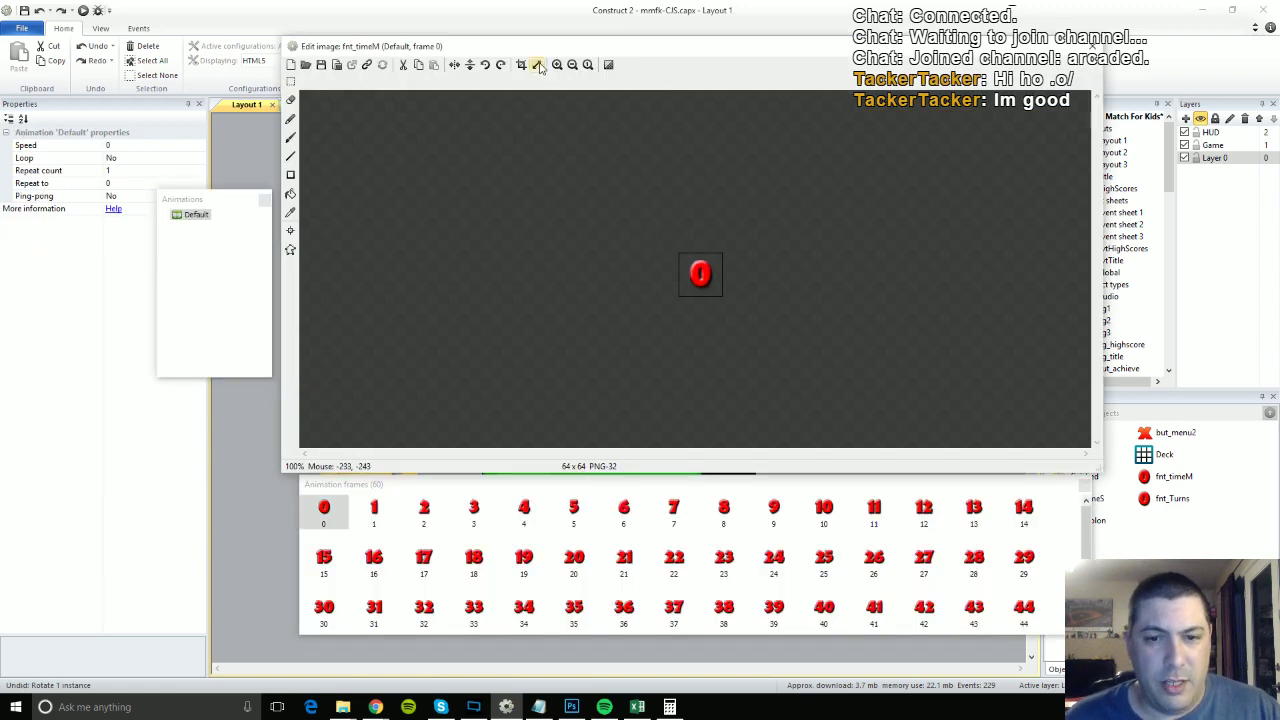
{"action": "left_click", "coordinate": [623, 510]}
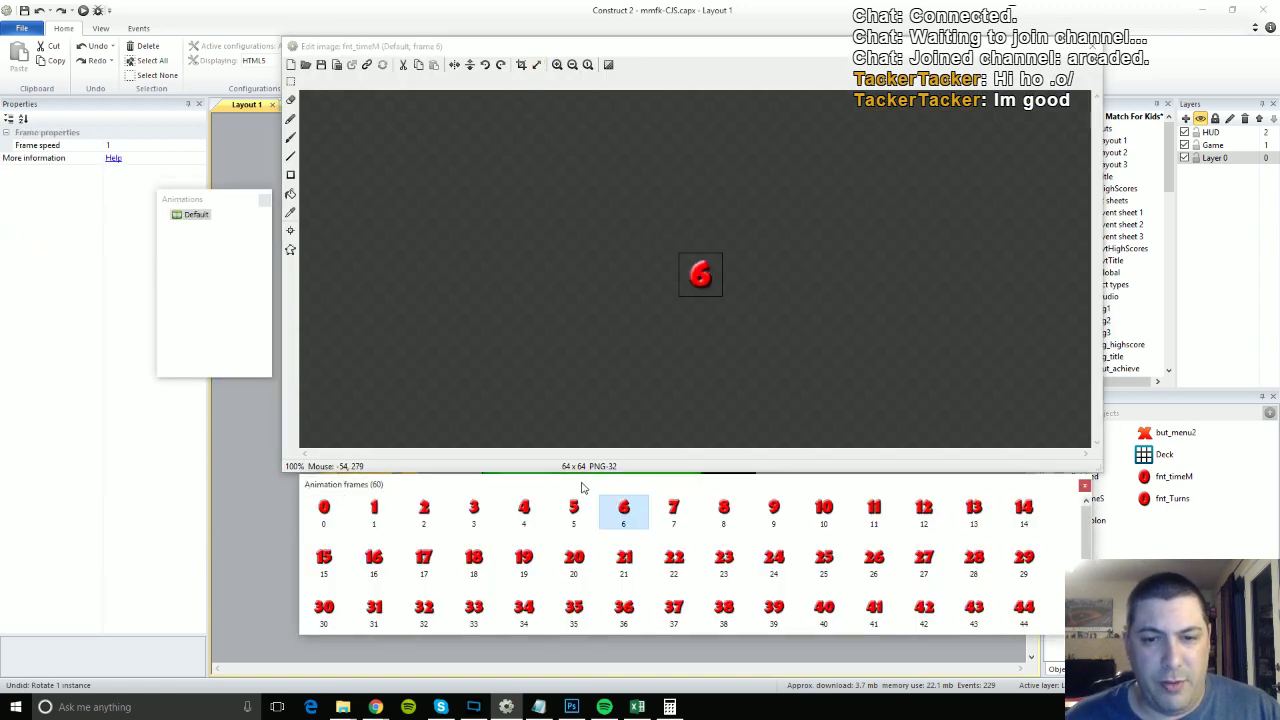
{"action": "left_click", "coordinate": [323, 510]}
Resize the fnt_timeM image canvas to 62 by 62 pixels with the image stretched.
{"action": "left_click", "coordinate": [536, 64]}
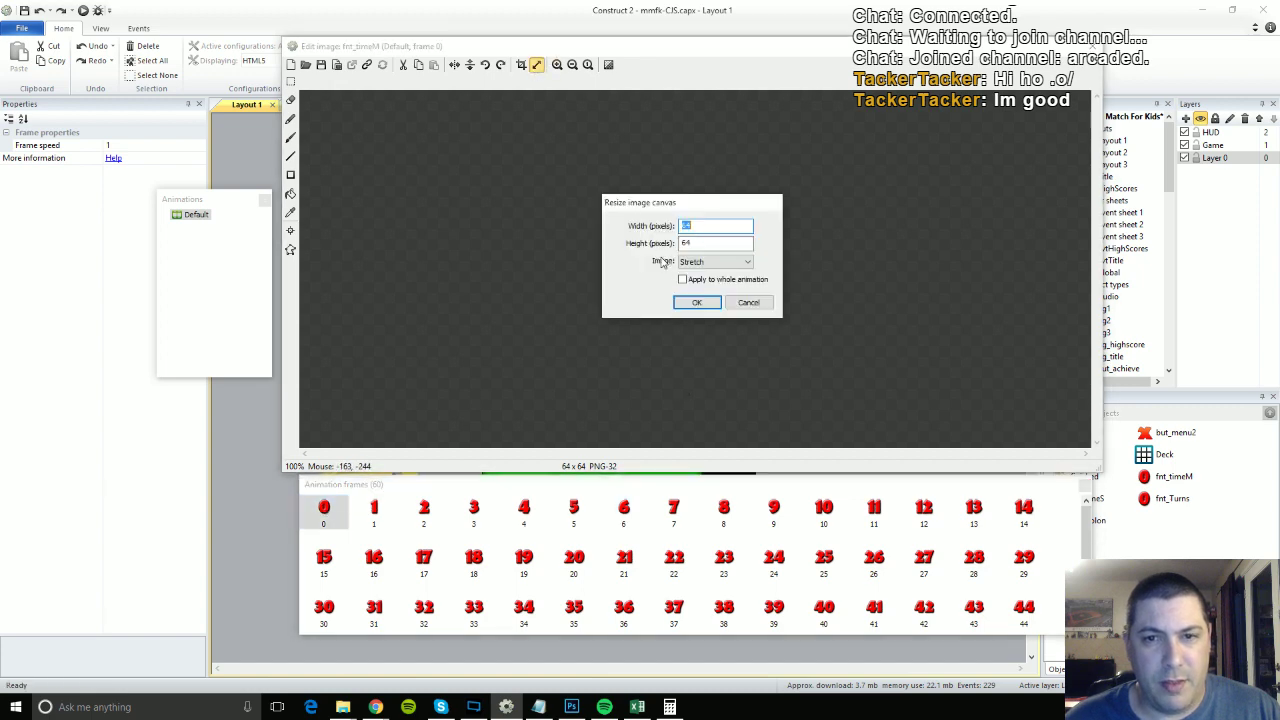
{"action": "type", "text": "62"}
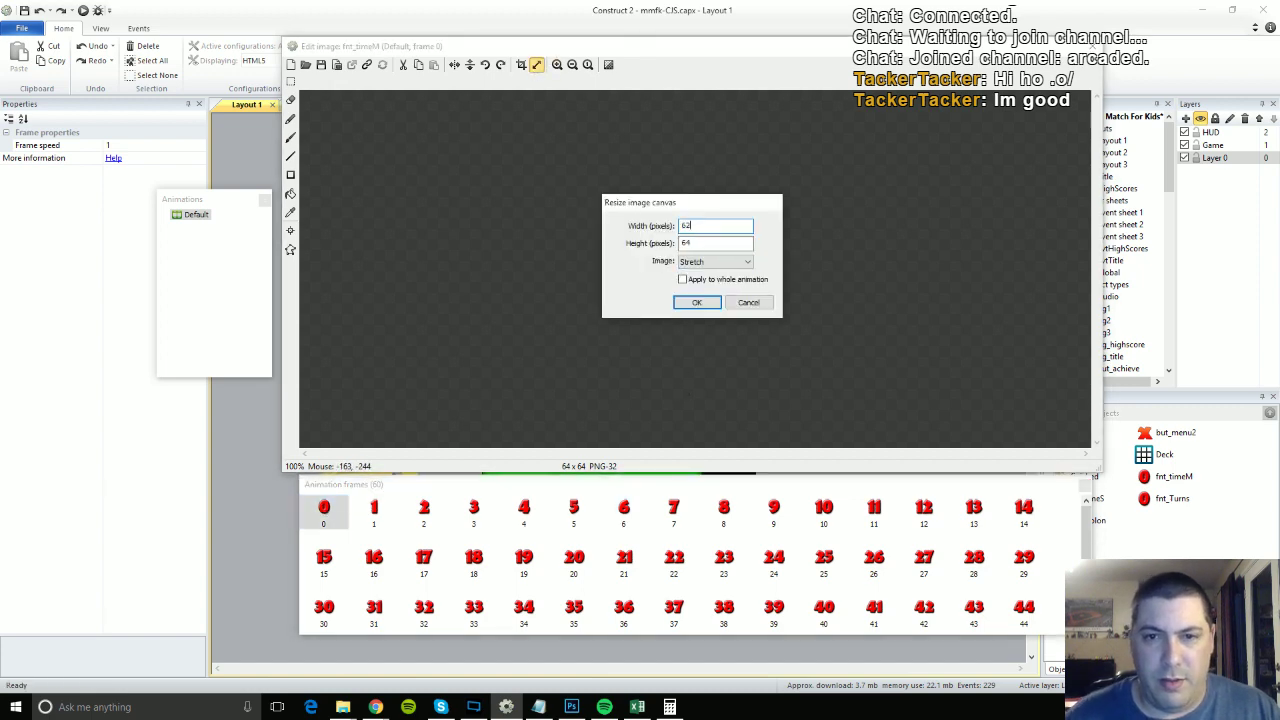
{"action": "key", "text": "Tab"}
{"action": "type", "text": "62"}
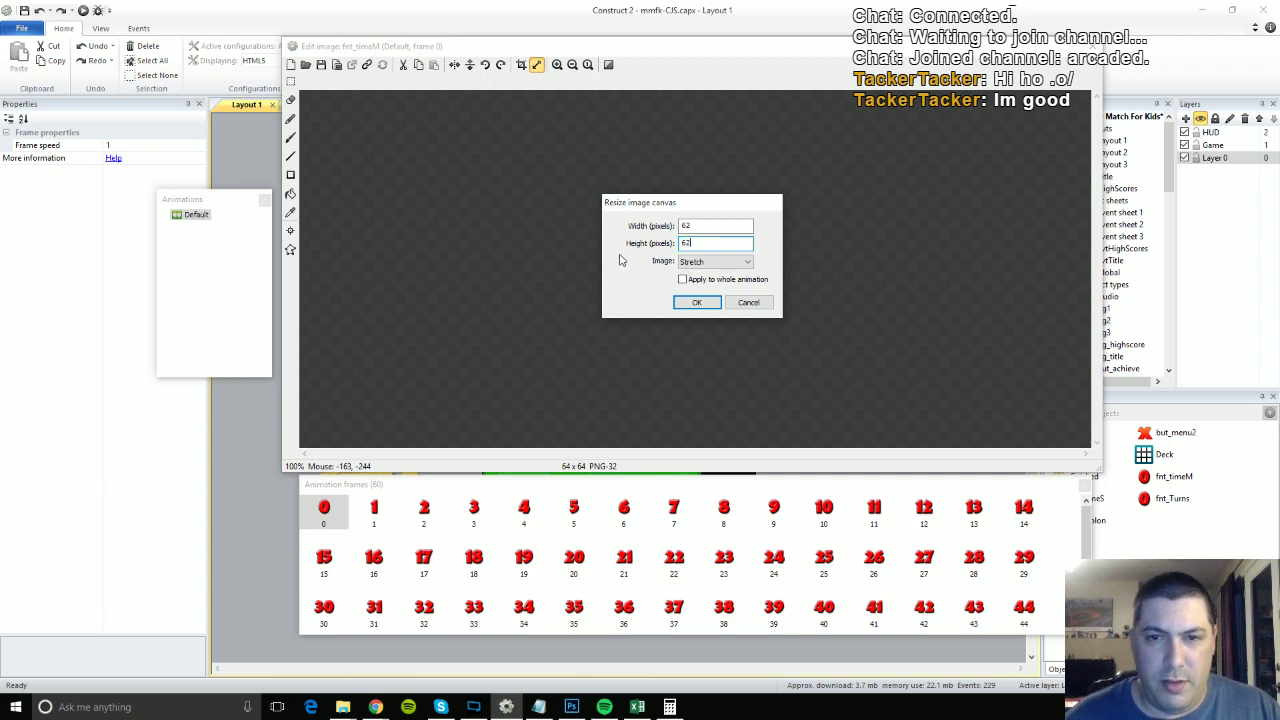
{"action": "left_click", "coordinate": [696, 302]}
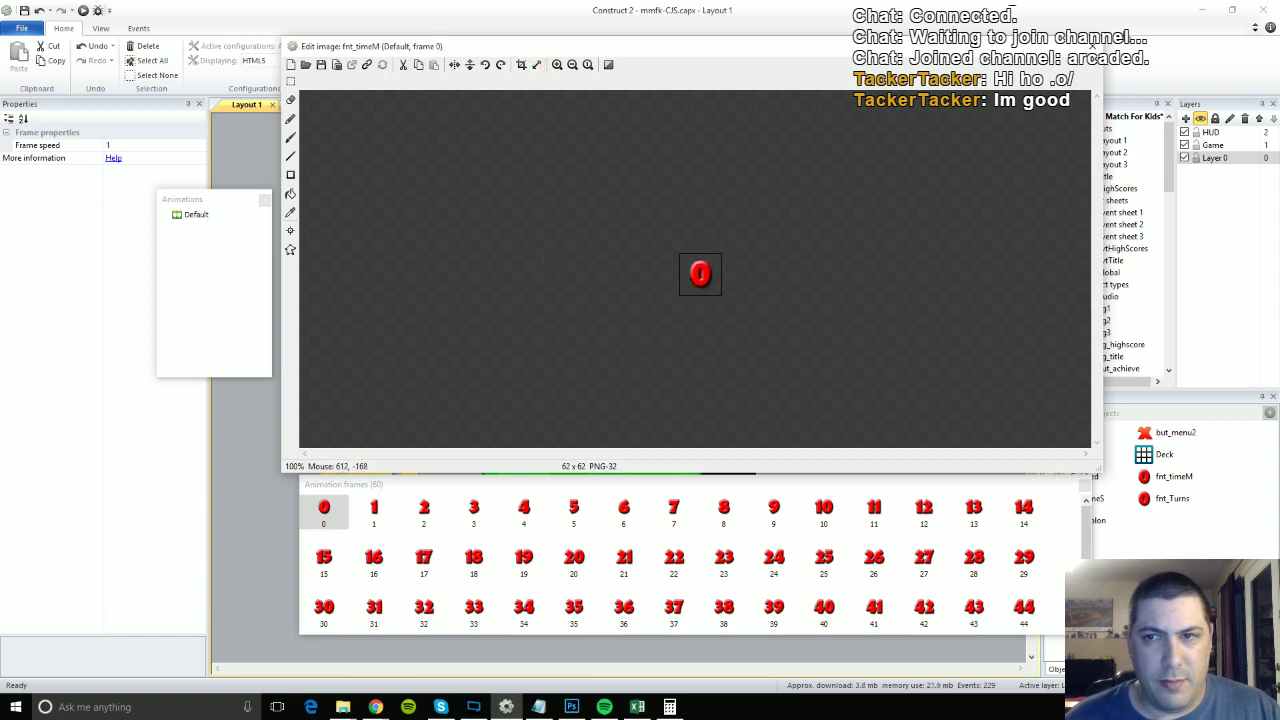
Close fnt_timeM's image editor, check the fnt_timem sheets in the exported stream-opti images folder, and return to Construct 2.
{"action": "left_click", "coordinate": [1095, 46]}
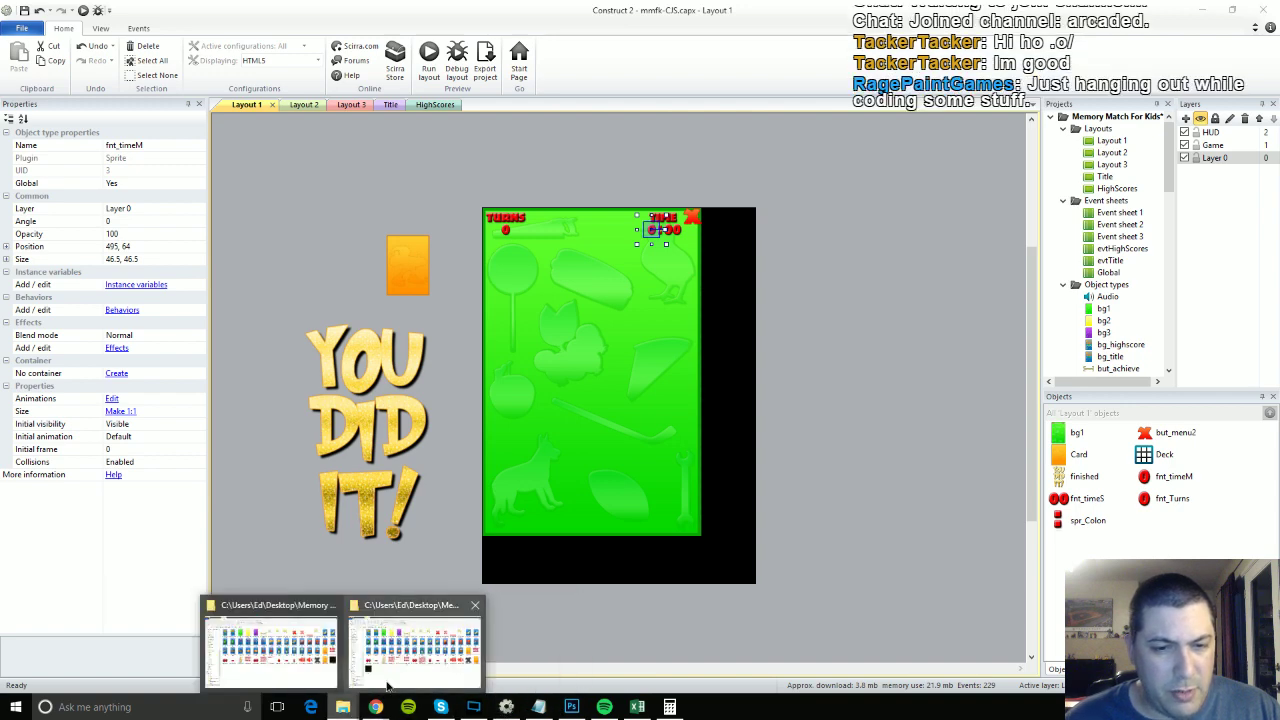
{"action": "left_click", "coordinate": [414, 645]}
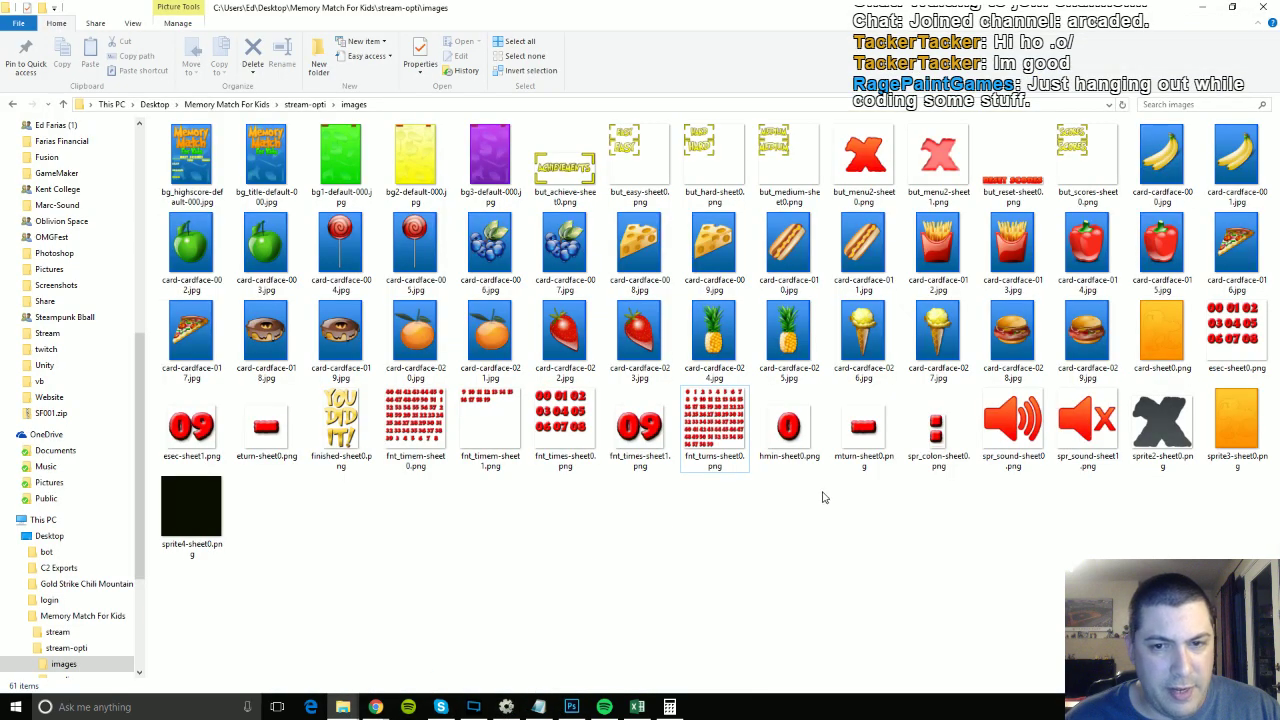
{"action": "left_click", "coordinate": [436, 448]}
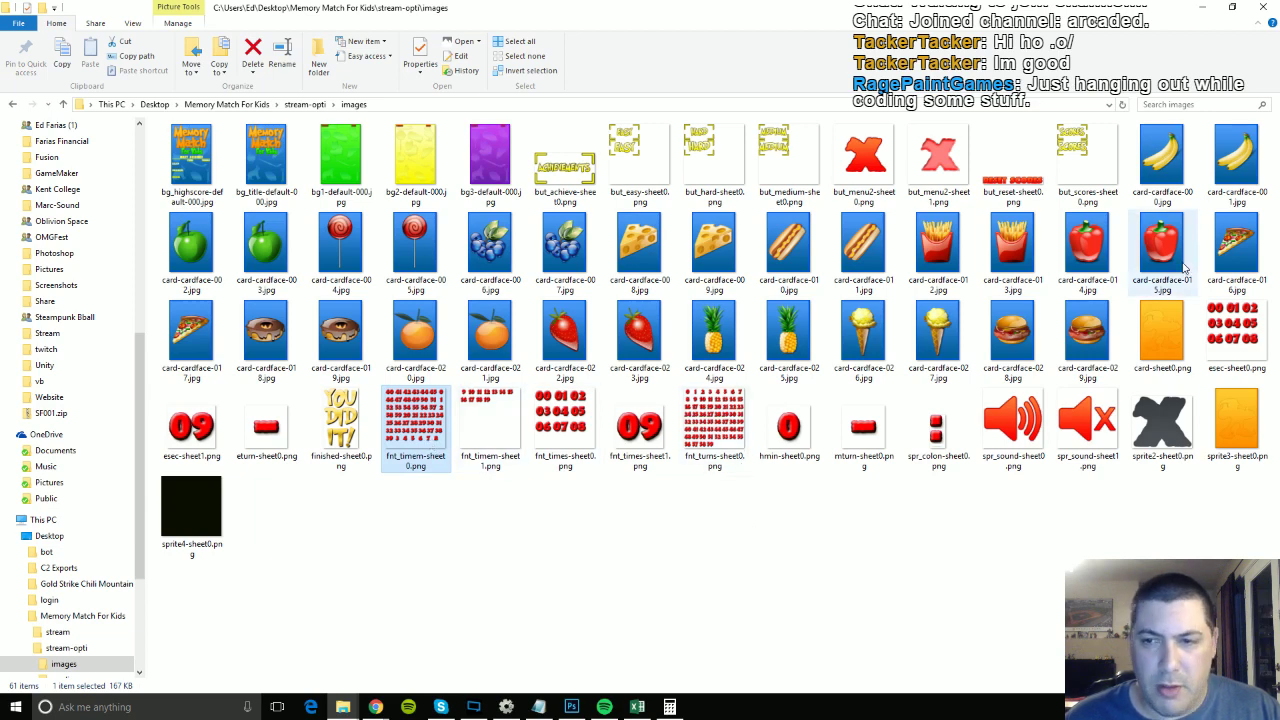
{"action": "key", "text": "alt+Tab"}
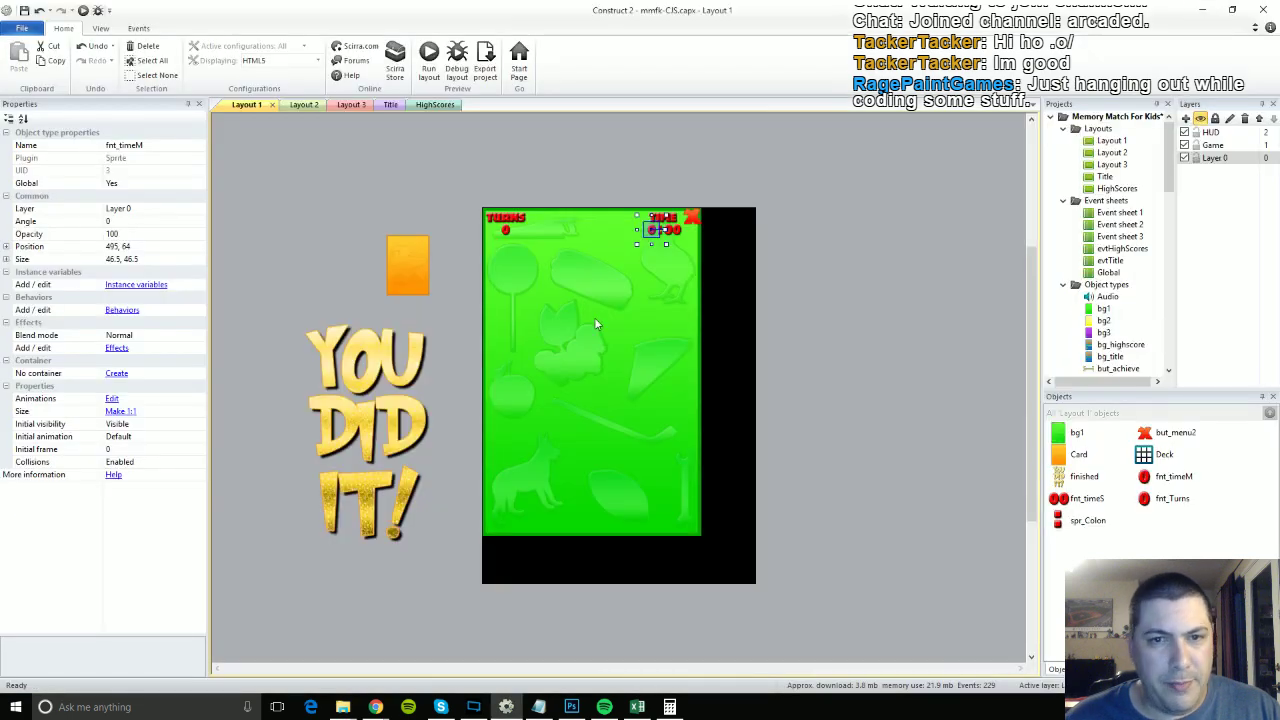
Export the project as an HTML5 website to the stream-opti folder with standard PNG recompression and the Normal style template.
{"action": "left_click", "coordinate": [21, 28]}
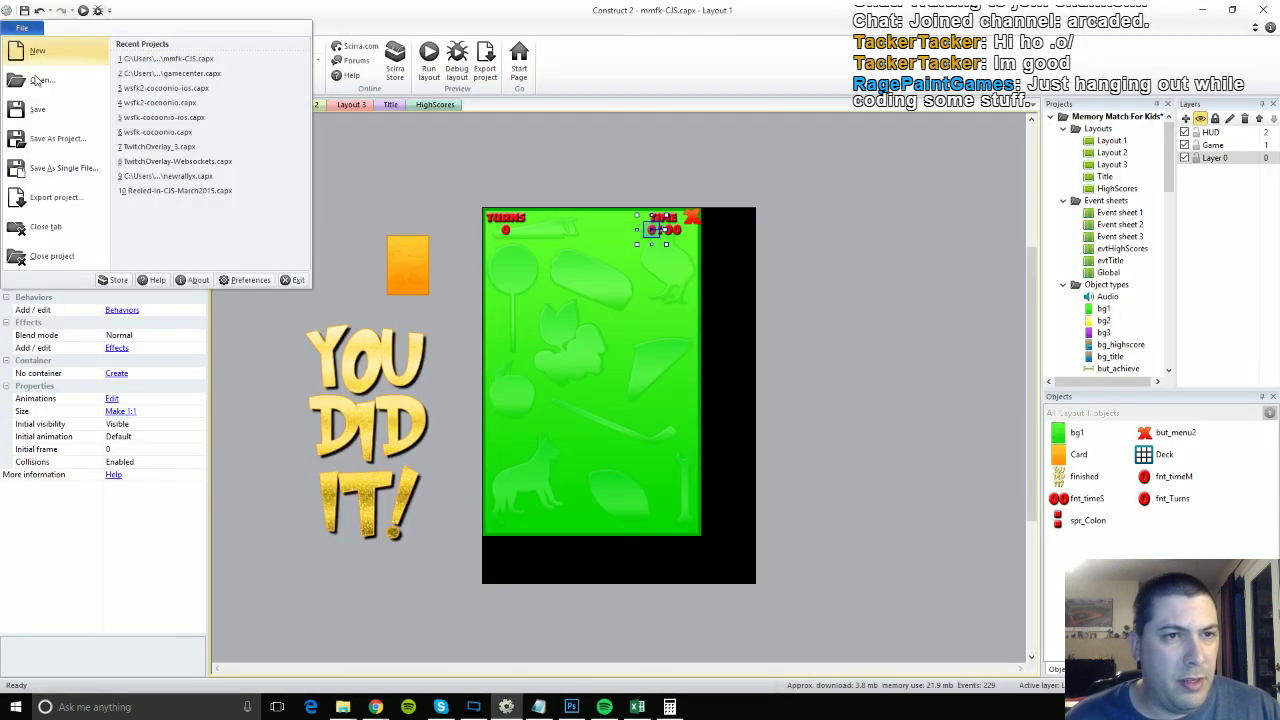
{"action": "left_click", "coordinate": [45, 195]}
{"action": "double_click", "coordinate": [513, 265]}
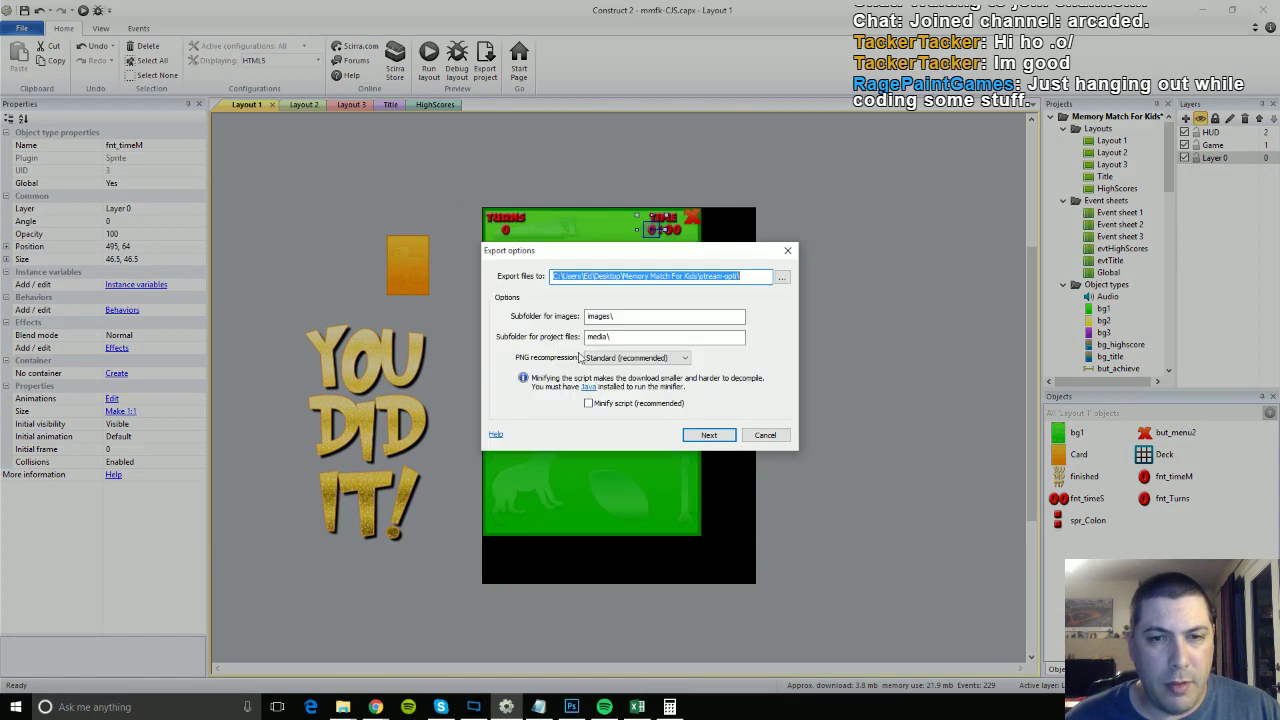
{"action": "left_click", "coordinate": [695, 443]}
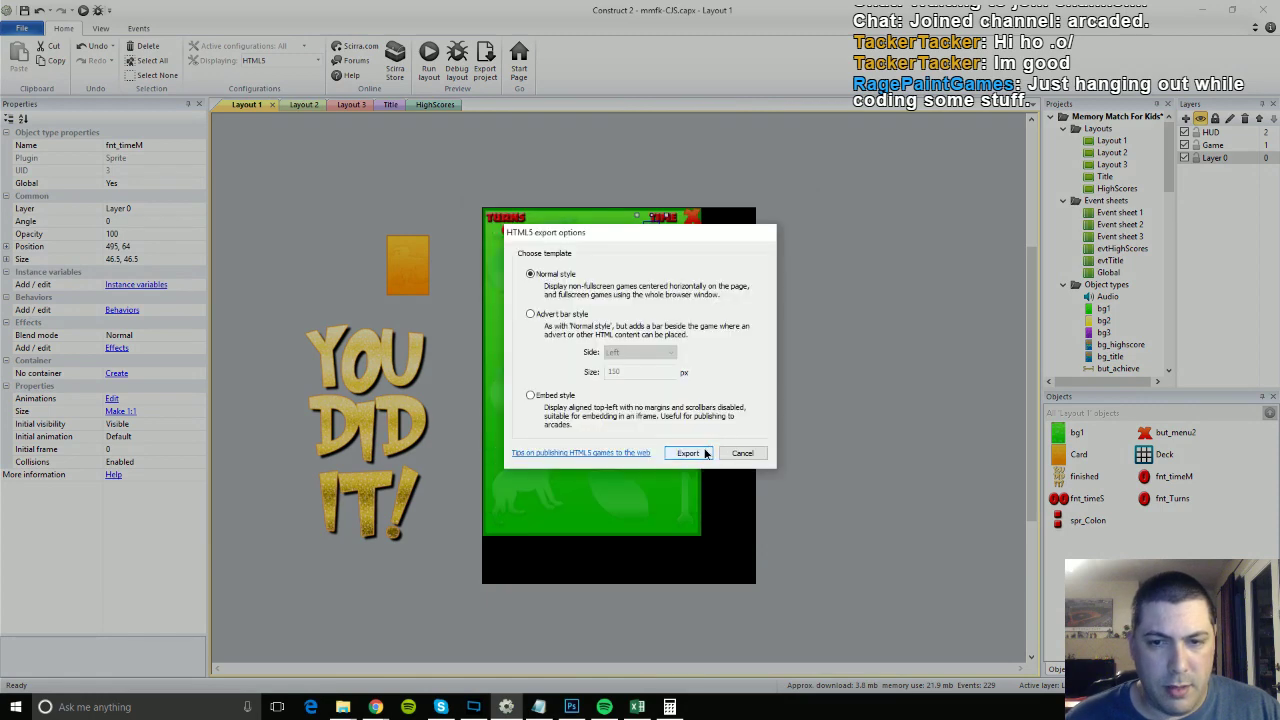
{"action": "left_click", "coordinate": [694, 450]}
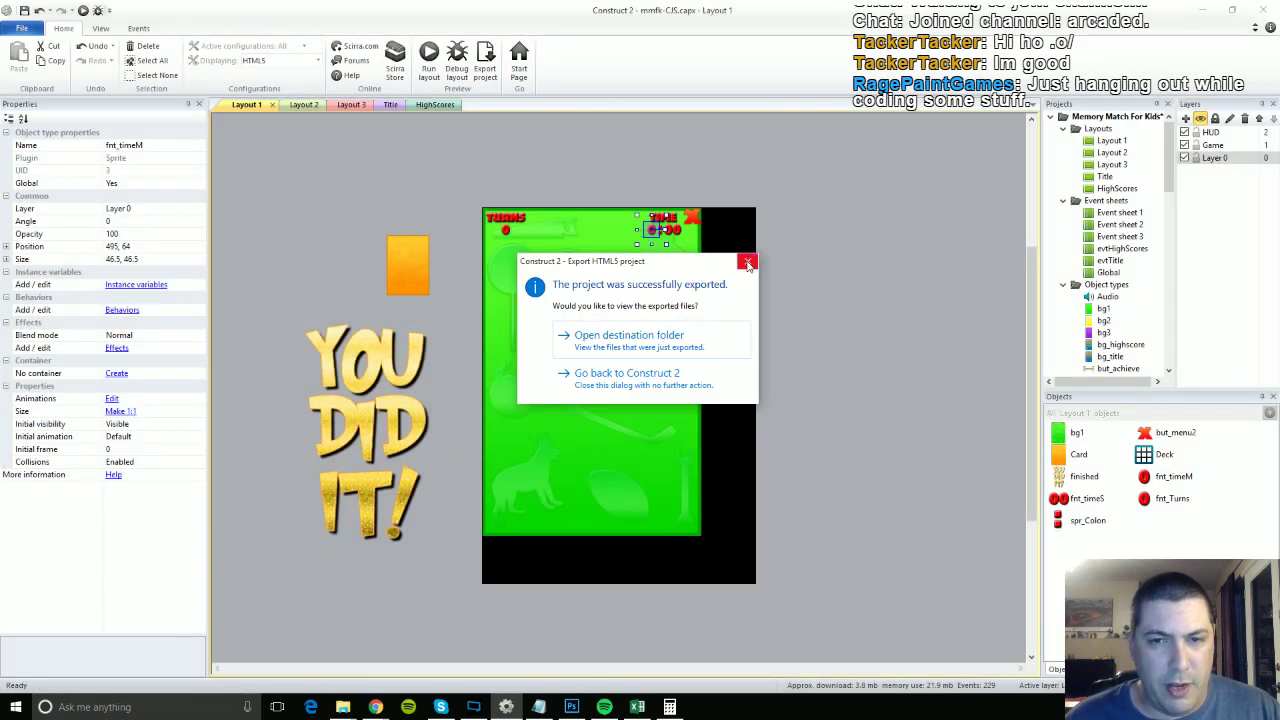
{"action": "left_click", "coordinate": [747, 261]}
Look over the exported sprite sheets in the stream-opti folder and delete its images subfolder.
{"action": "mouse_move", "coordinate": [343, 707]}
{"action": "left_click", "coordinate": [370, 670]}
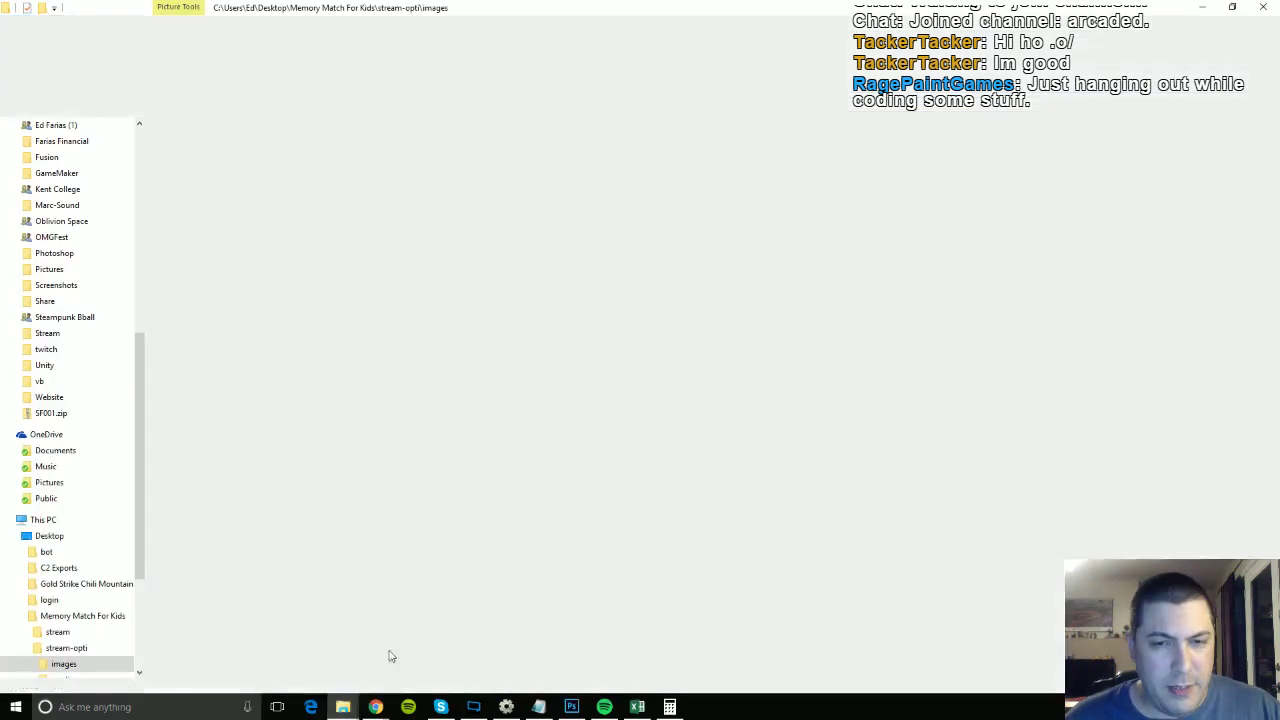
{"action": "left_click", "coordinate": [500, 531]}
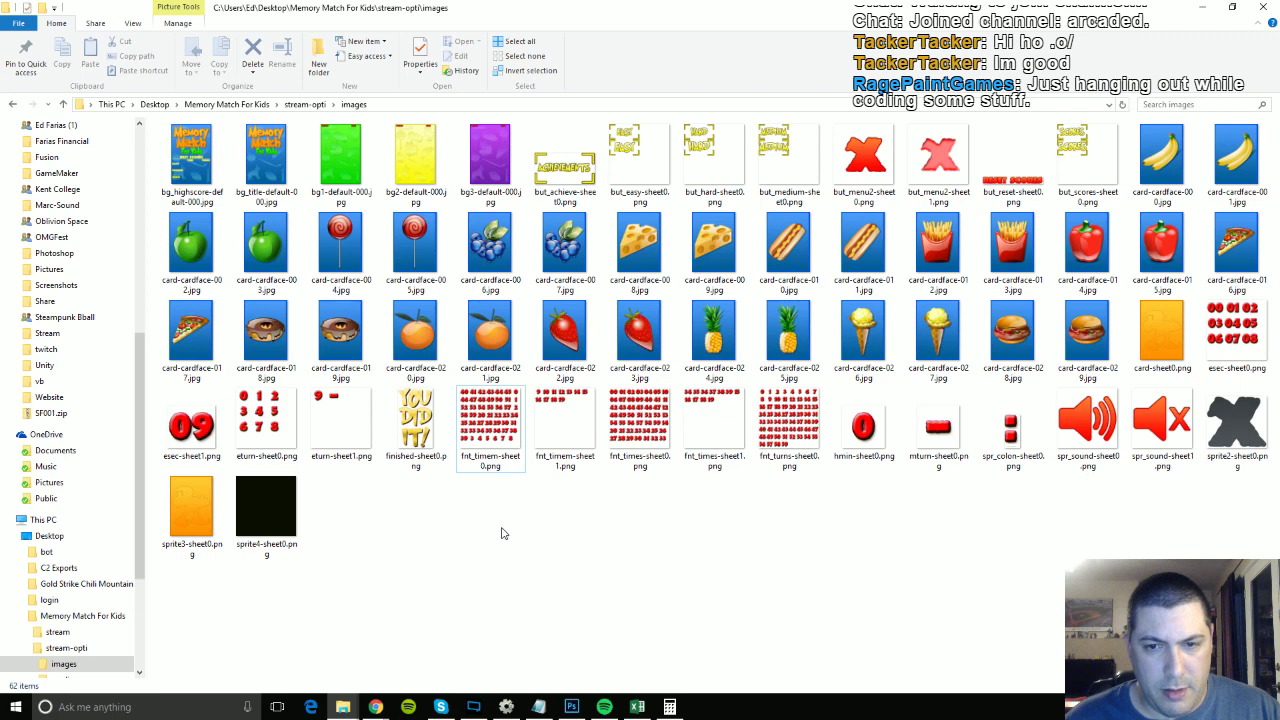
{"action": "left_click", "coordinate": [12, 104]}
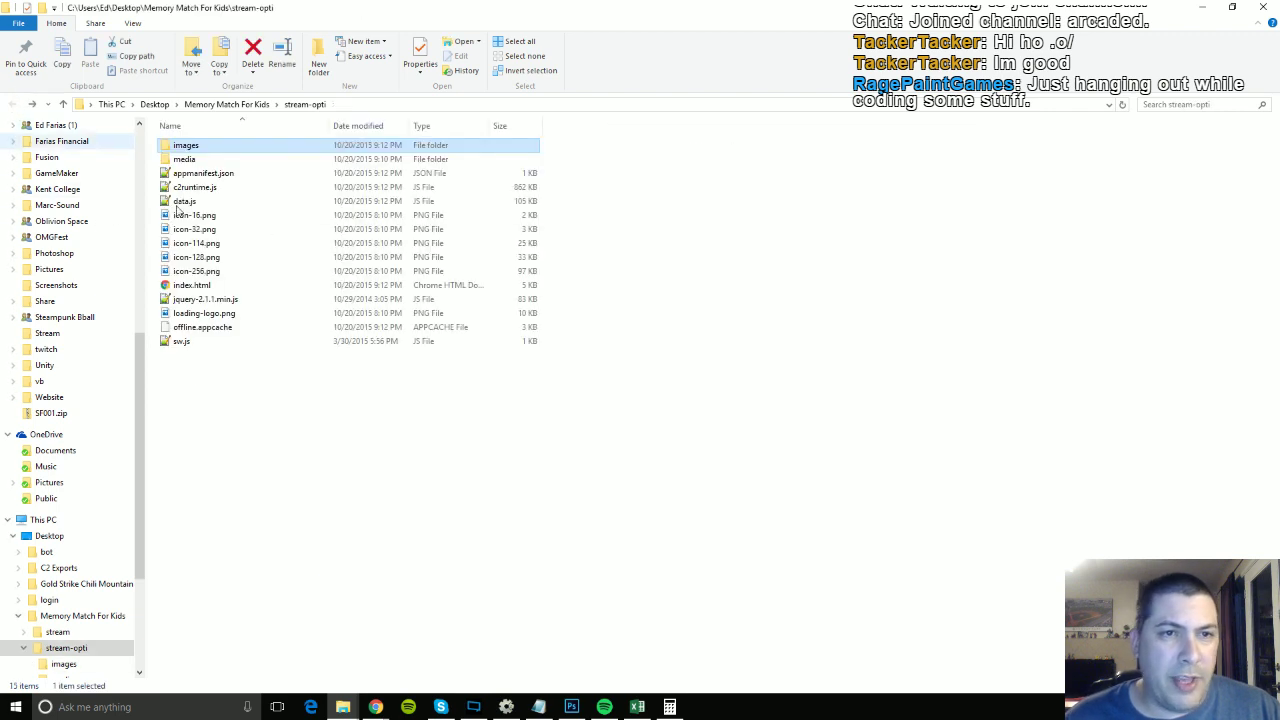
{"action": "double_click", "coordinate": [191, 148]}
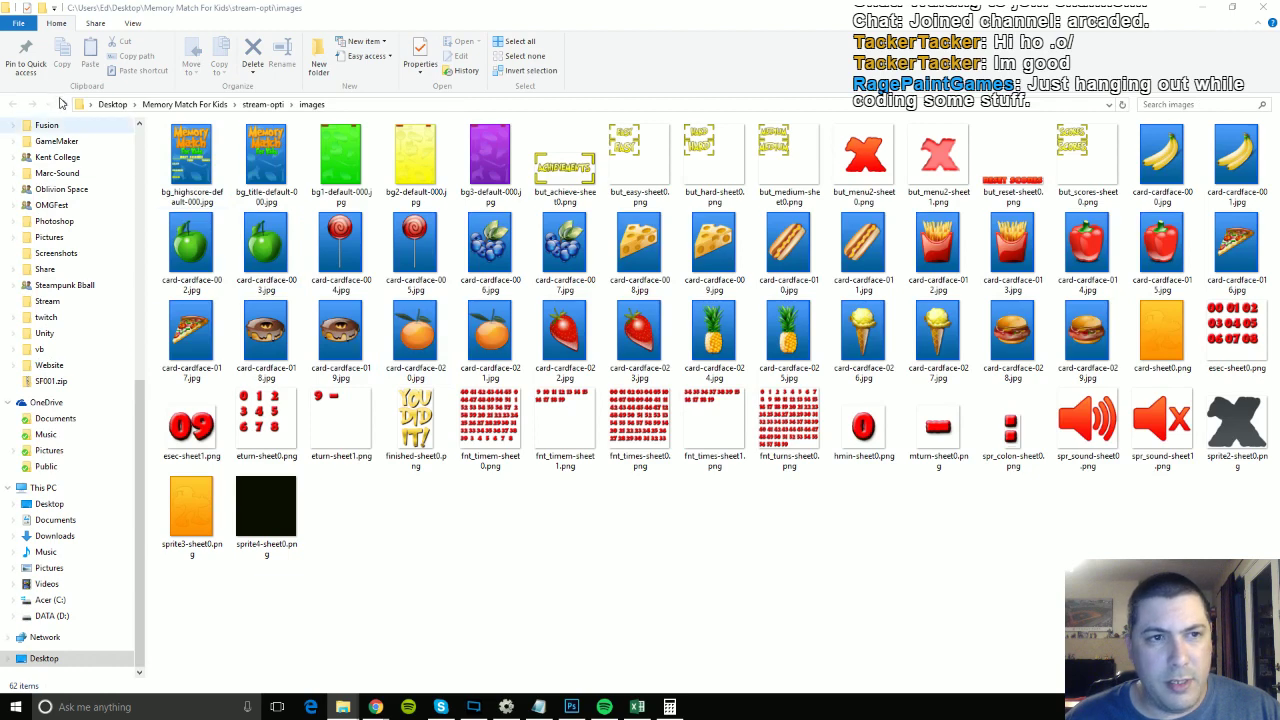
{"action": "left_click", "coordinate": [262, 104]}
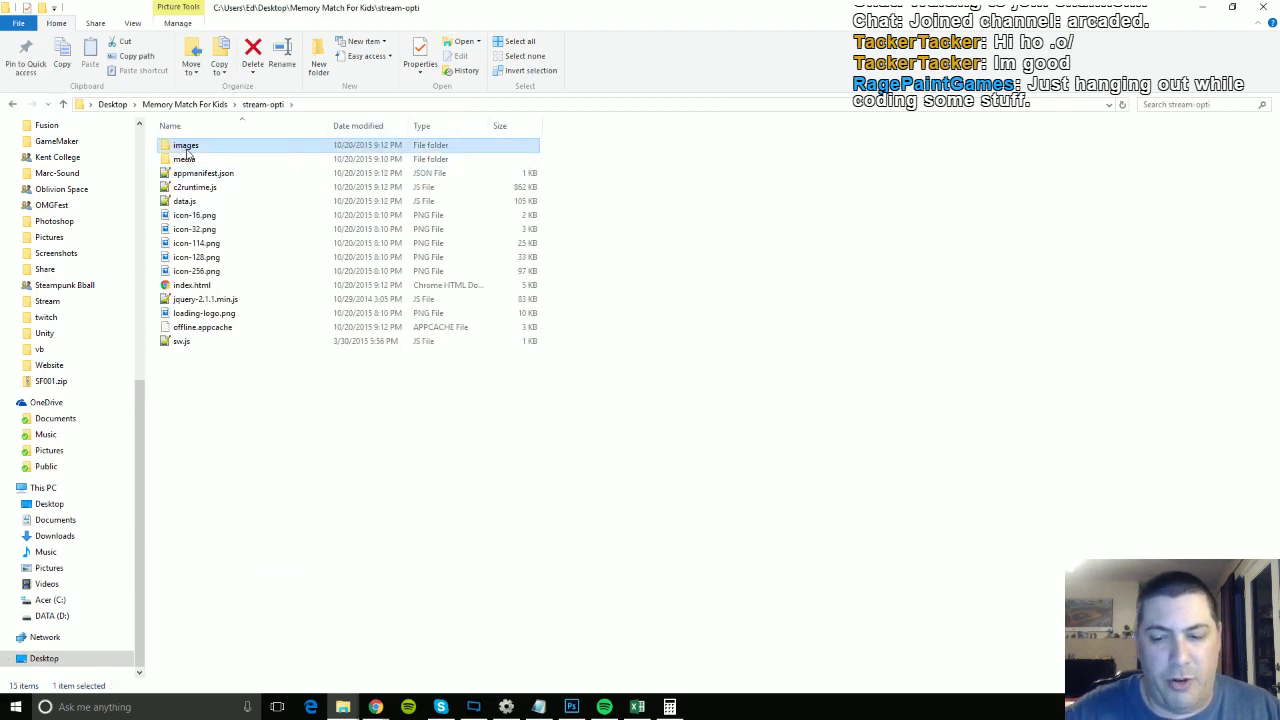
{"action": "key", "text": "Delete"}
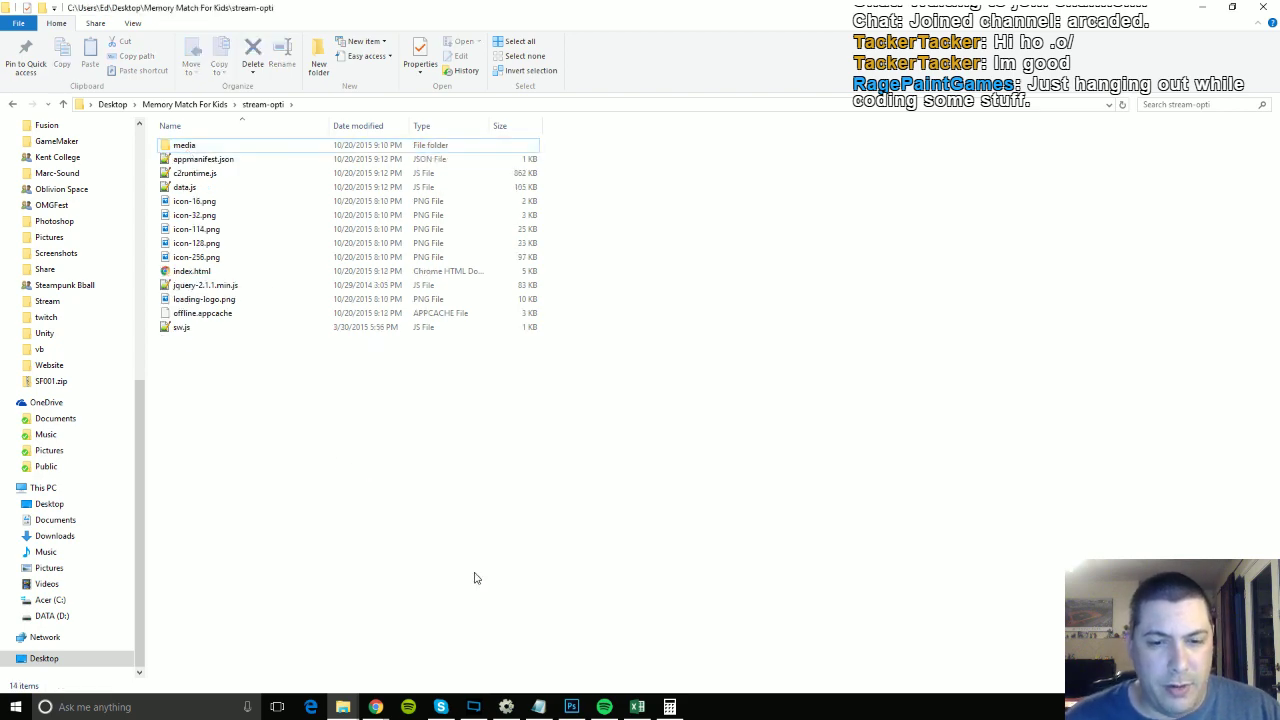
Return to Construct 2 and re-export the HTML5 website to stream-opti using the Normal style template.
{"action": "left_click", "coordinate": [506, 707]}
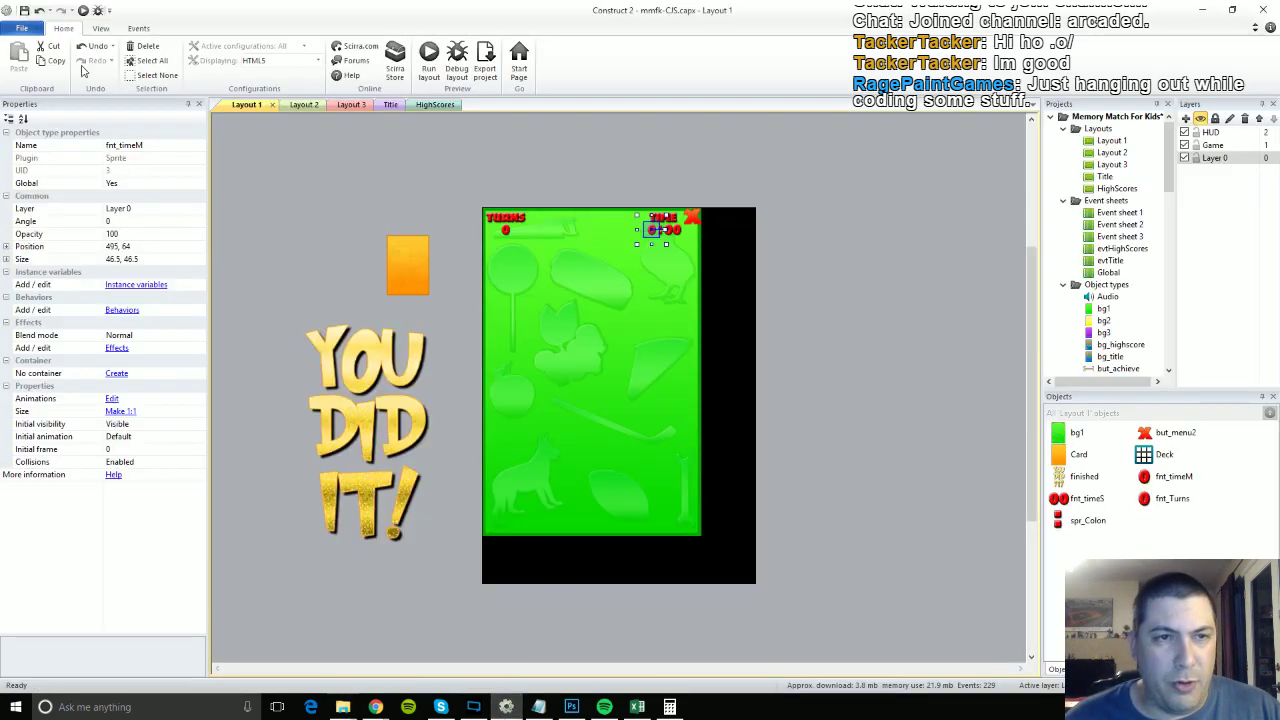
{"action": "left_click", "coordinate": [24, 28]}
{"action": "left_click", "coordinate": [55, 197]}
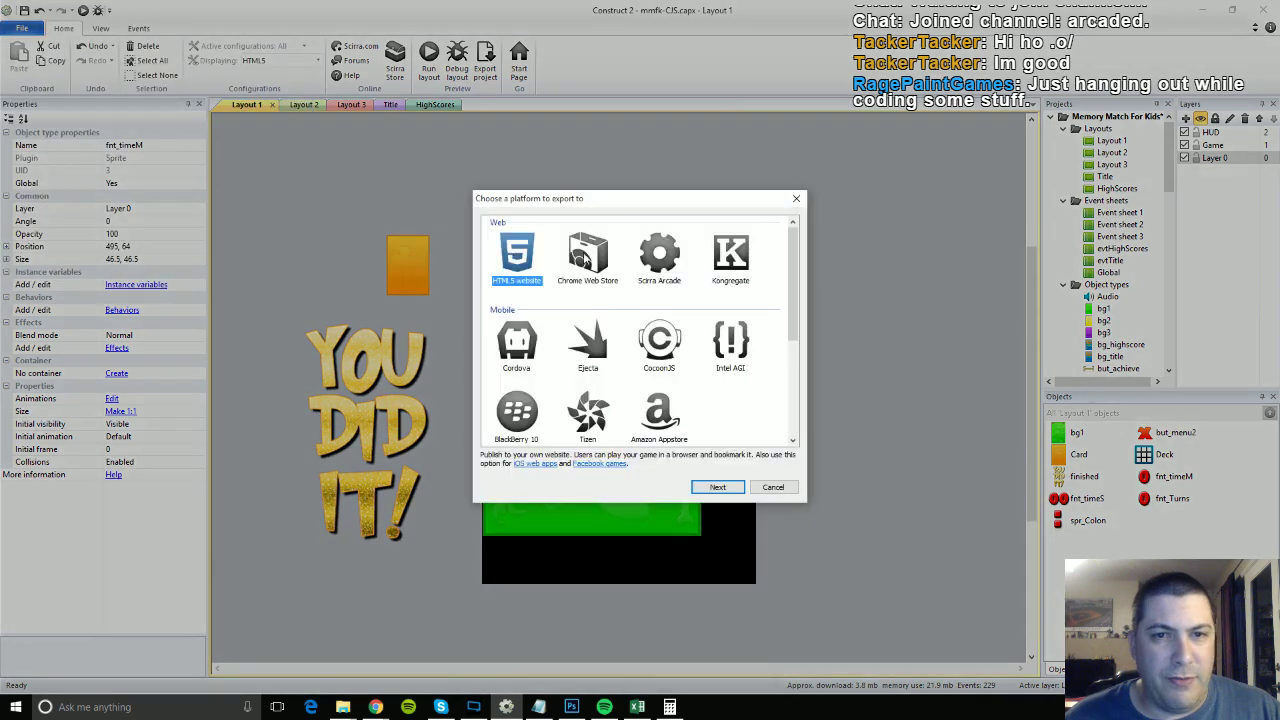
{"action": "double_click", "coordinate": [517, 253]}
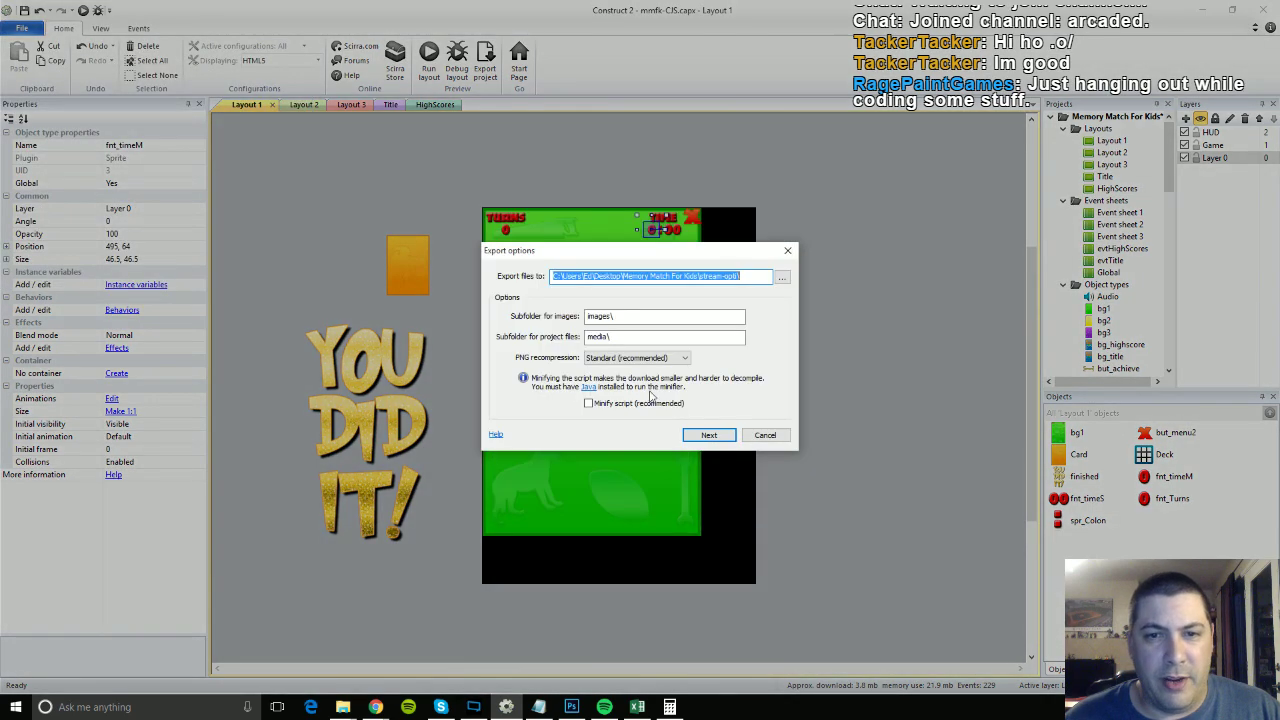
{"action": "left_click", "coordinate": [708, 436]}
{"action": "left_click", "coordinate": [689, 455]}
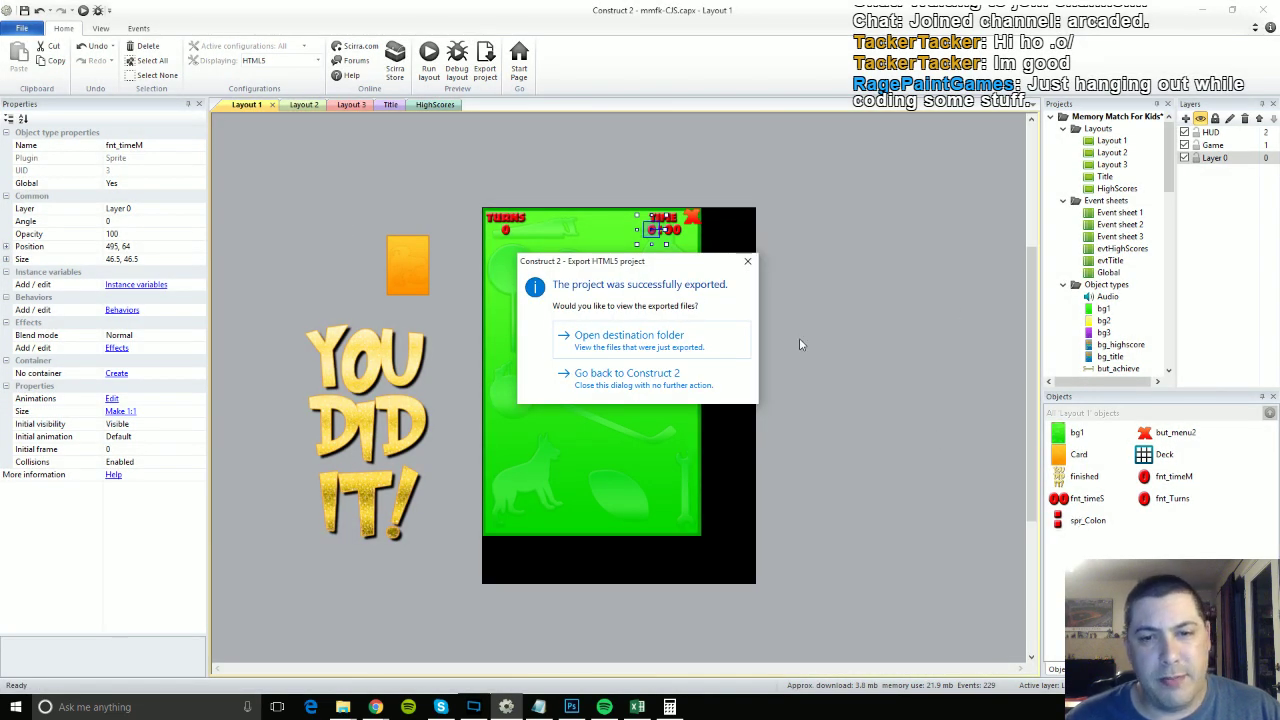
Open the export's images folder and view fnt_times-sheet0.png to examine how the seconds digits are packed.
{"action": "left_click", "coordinate": [702, 337]}
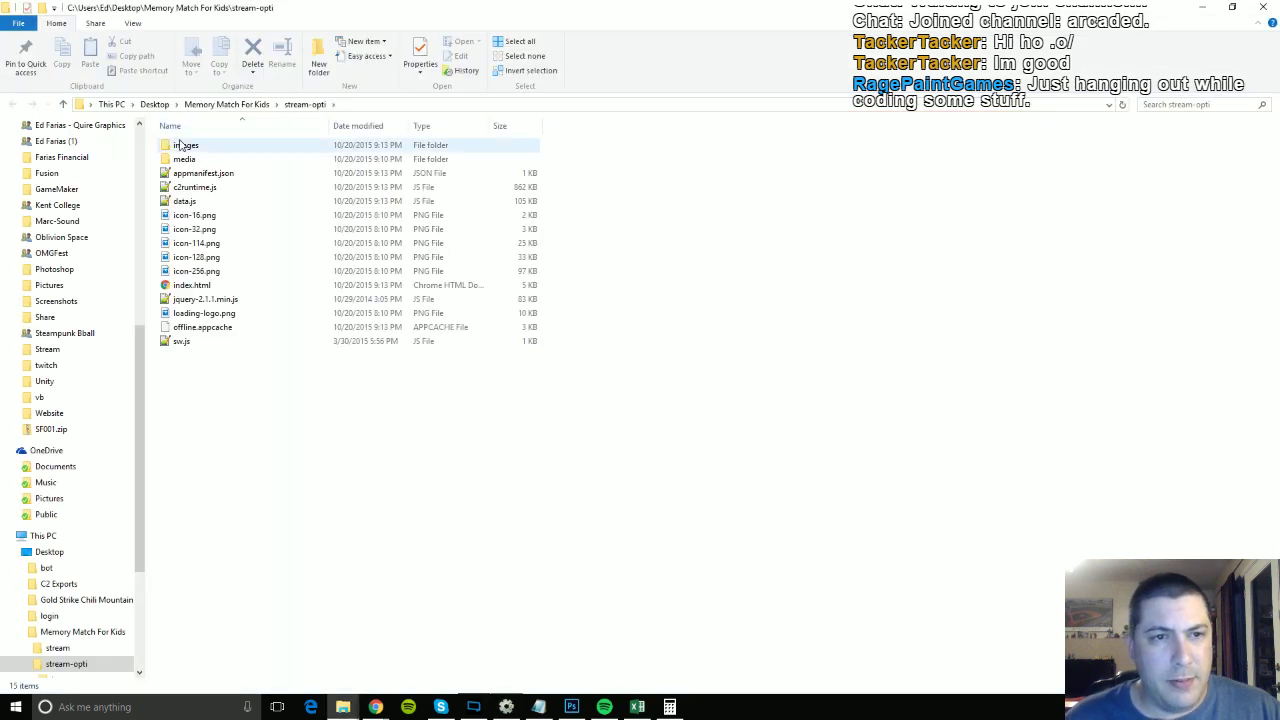
{"action": "double_click", "coordinate": [181, 146]}
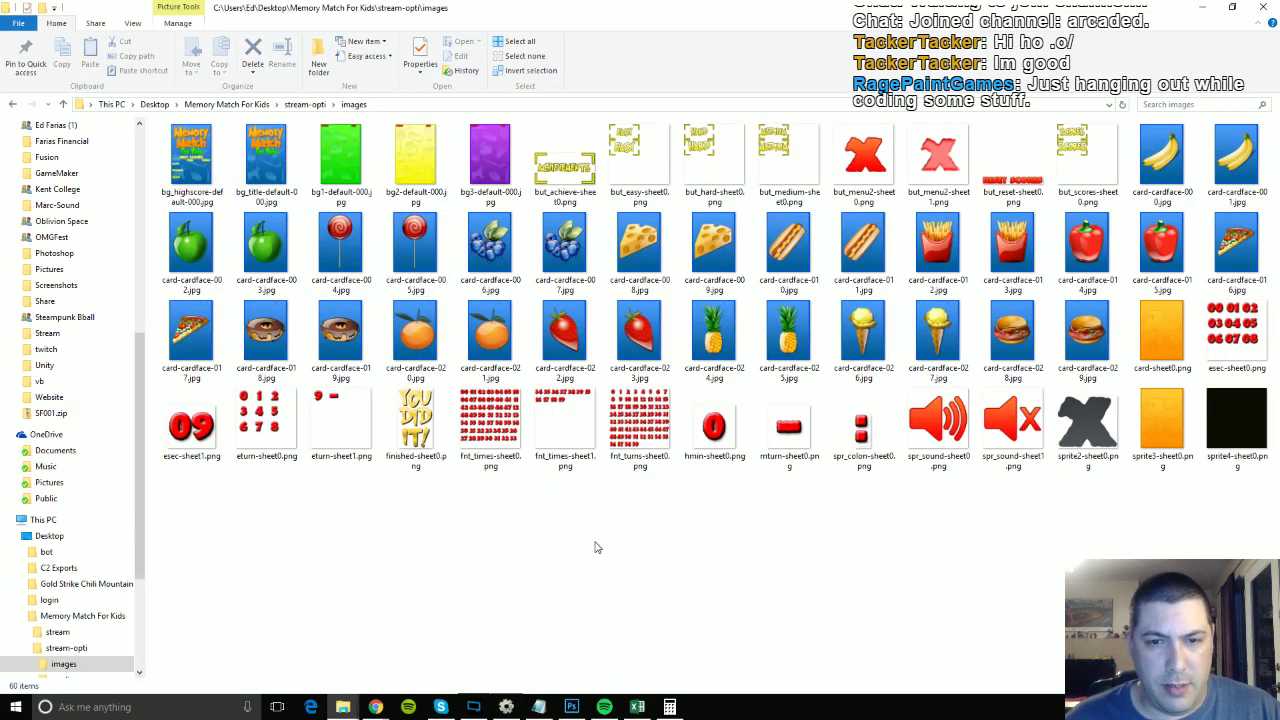
{"action": "left_click", "coordinate": [514, 441]}
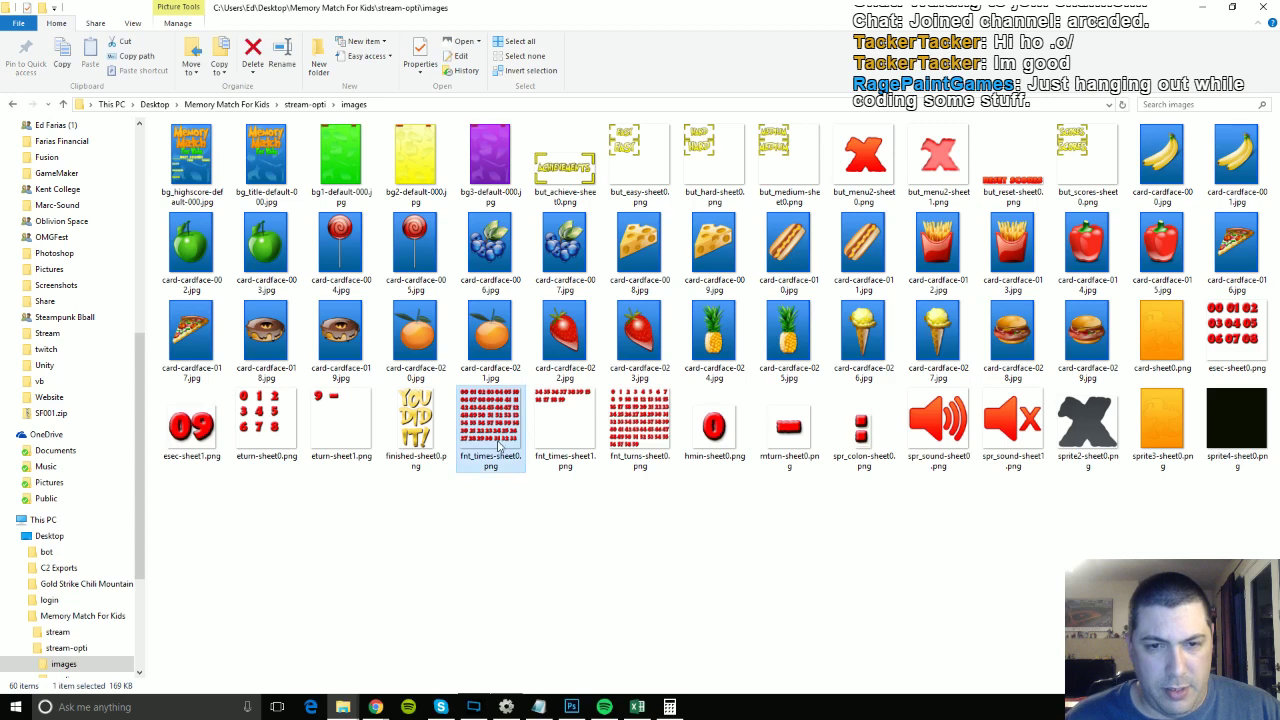
{"action": "double_click", "coordinate": [497, 447]}
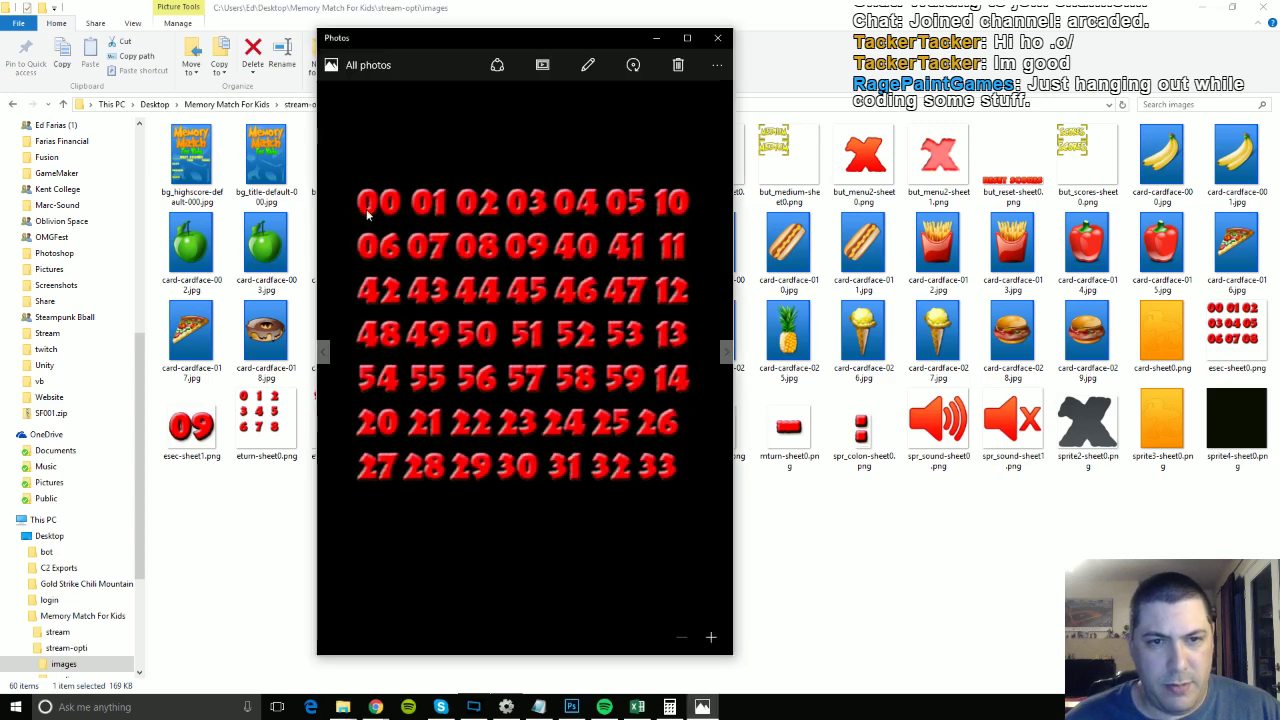
{"action": "left_click", "coordinate": [717, 37]}
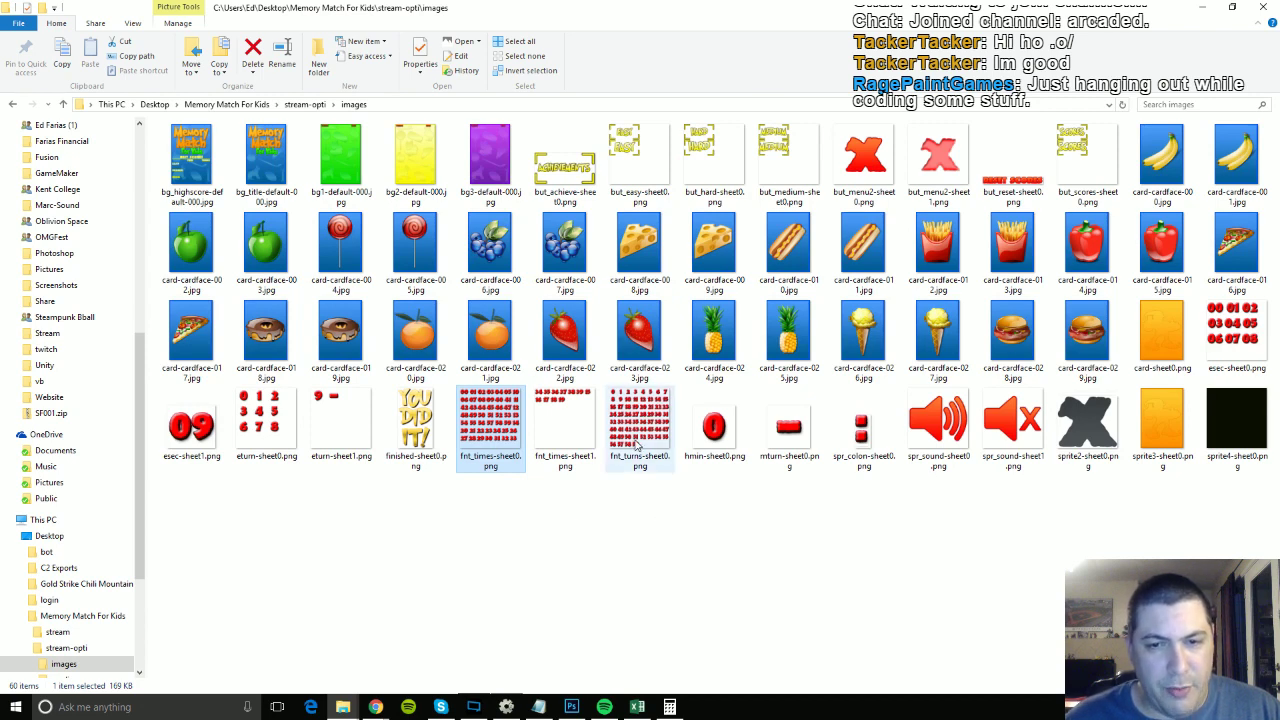
Open the original stream export's images folder to compare its digit sheets, and return to Construct 2.
{"action": "left_click", "coordinate": [304, 104]}
{"action": "left_click", "coordinate": [243, 110]}
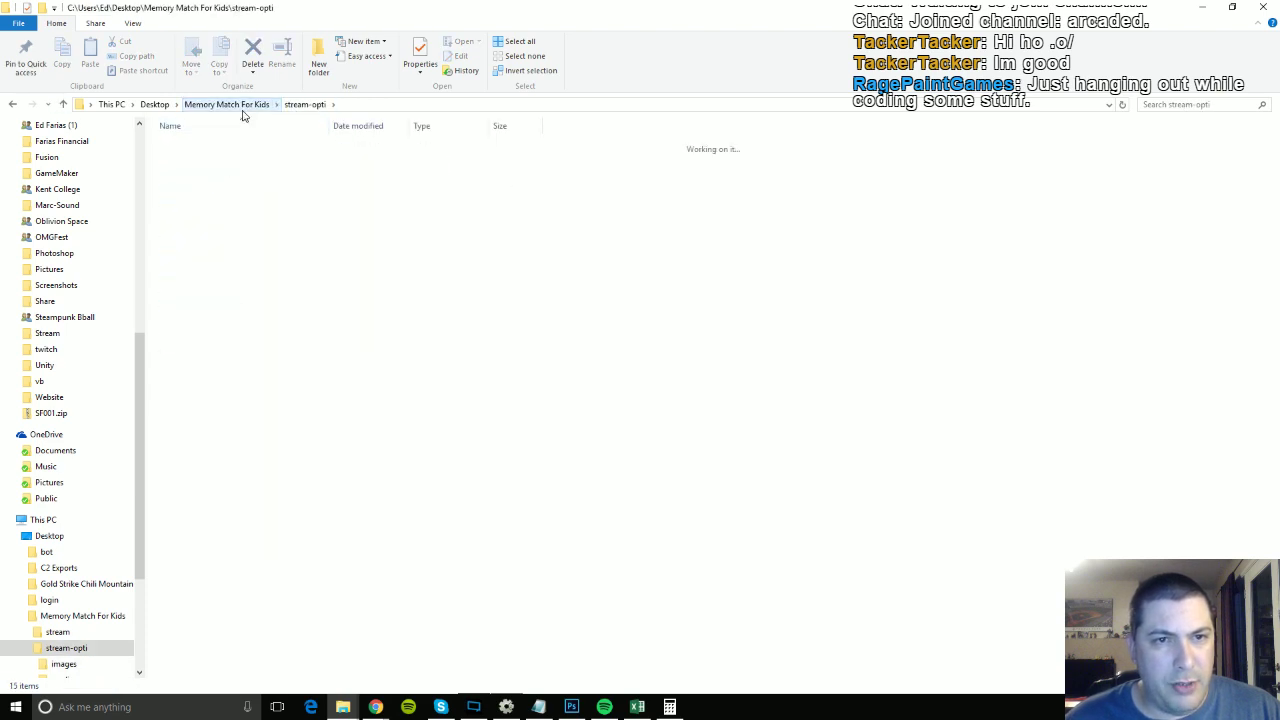
{"action": "left_click", "coordinate": [223, 145]}
{"action": "key", "text": "Return"}
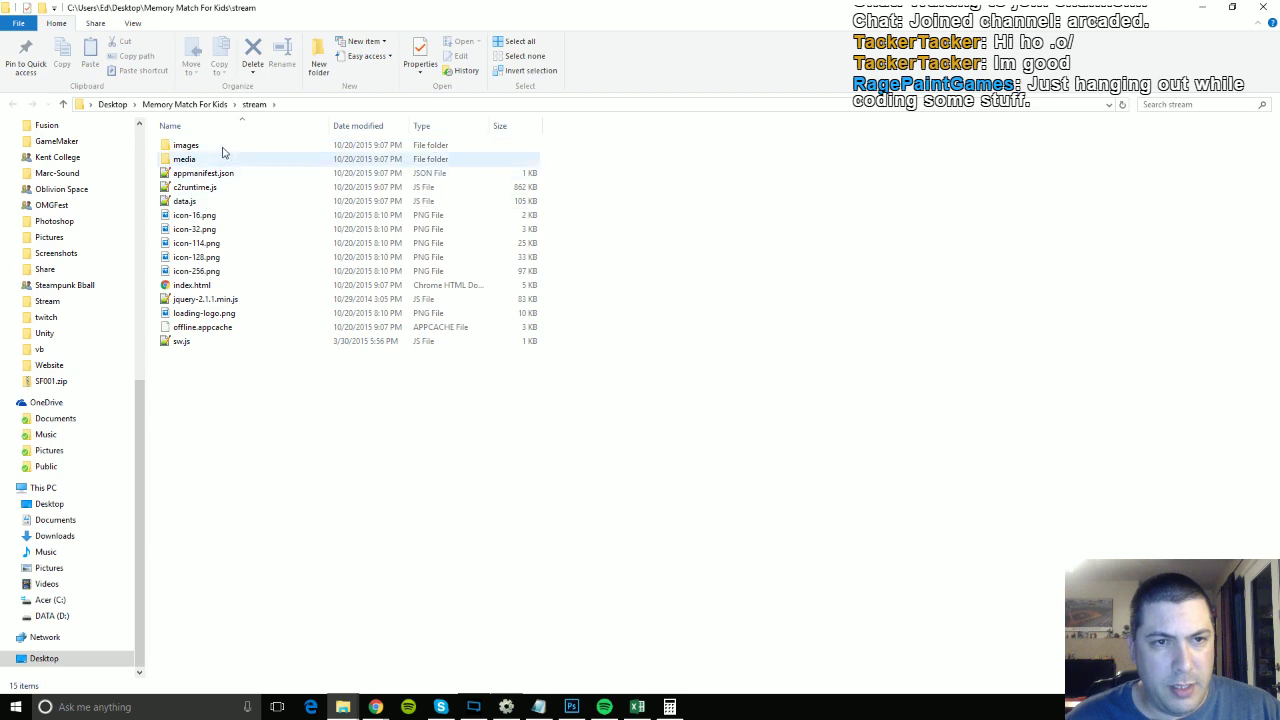
{"action": "double_click", "coordinate": [222, 146]}
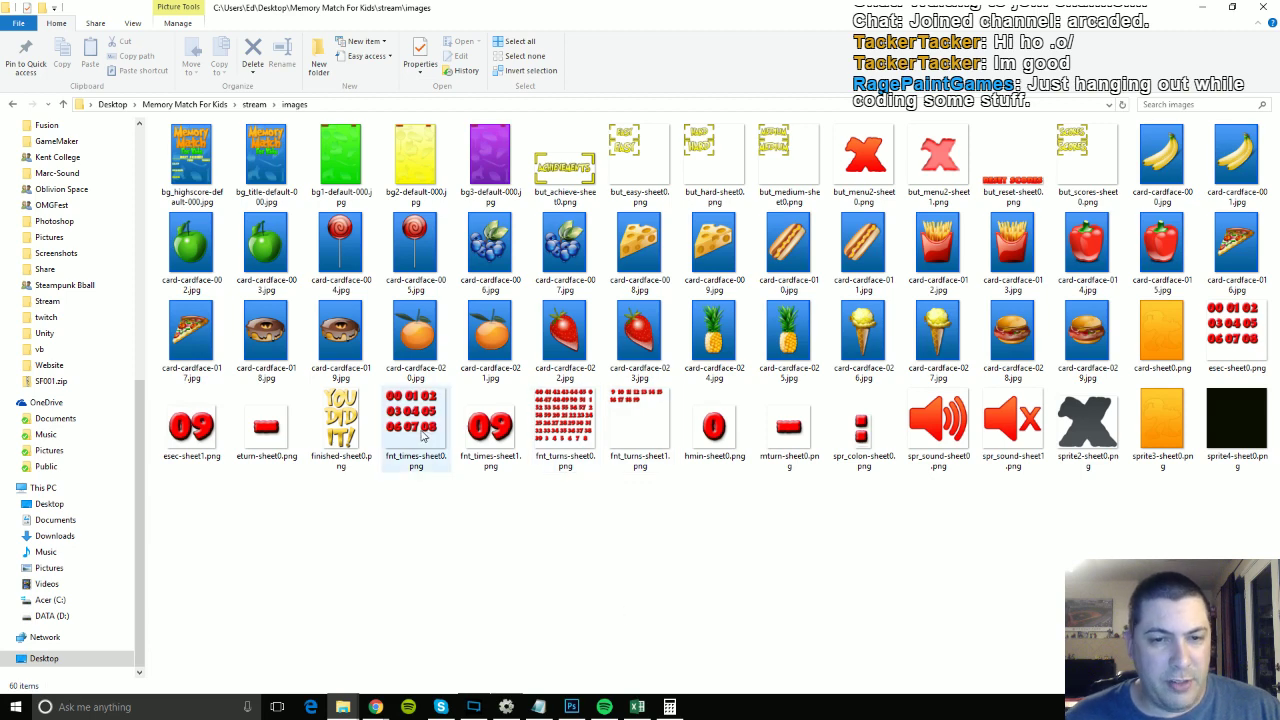
{"action": "left_click", "coordinate": [1205, 10]}
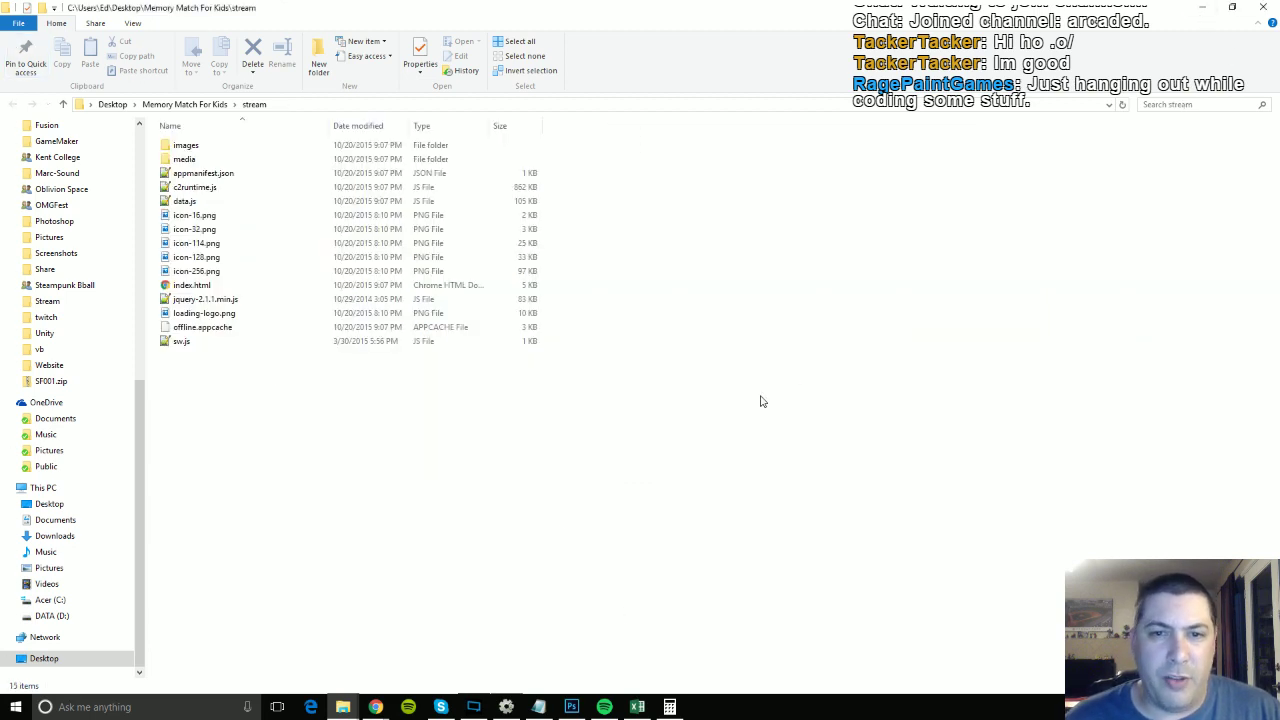
{"action": "key", "text": "alt+Up"}
{"action": "left_click", "coordinate": [1203, 8]}
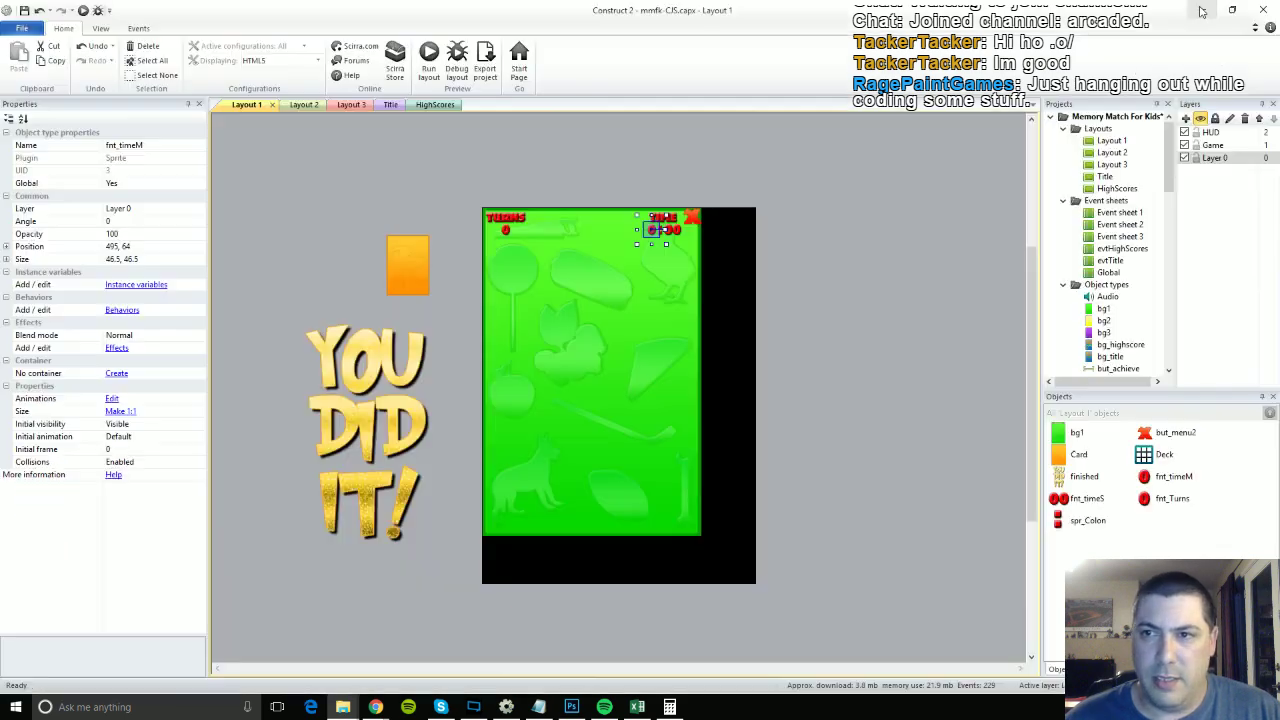
Open fnt_timeS in the image editor and check the image sizes of frames 1, 5, 20 and 35.
{"action": "double_click", "coordinate": [680, 232]}
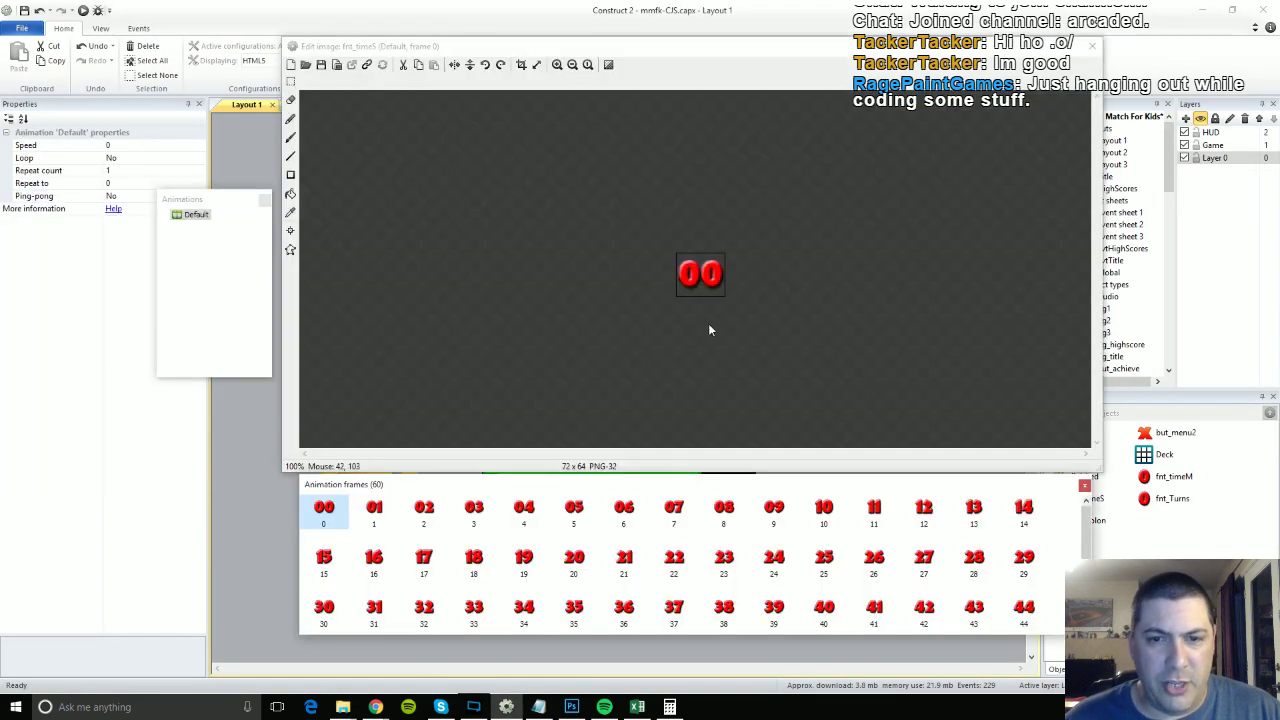
{"action": "left_click", "coordinate": [376, 512]}
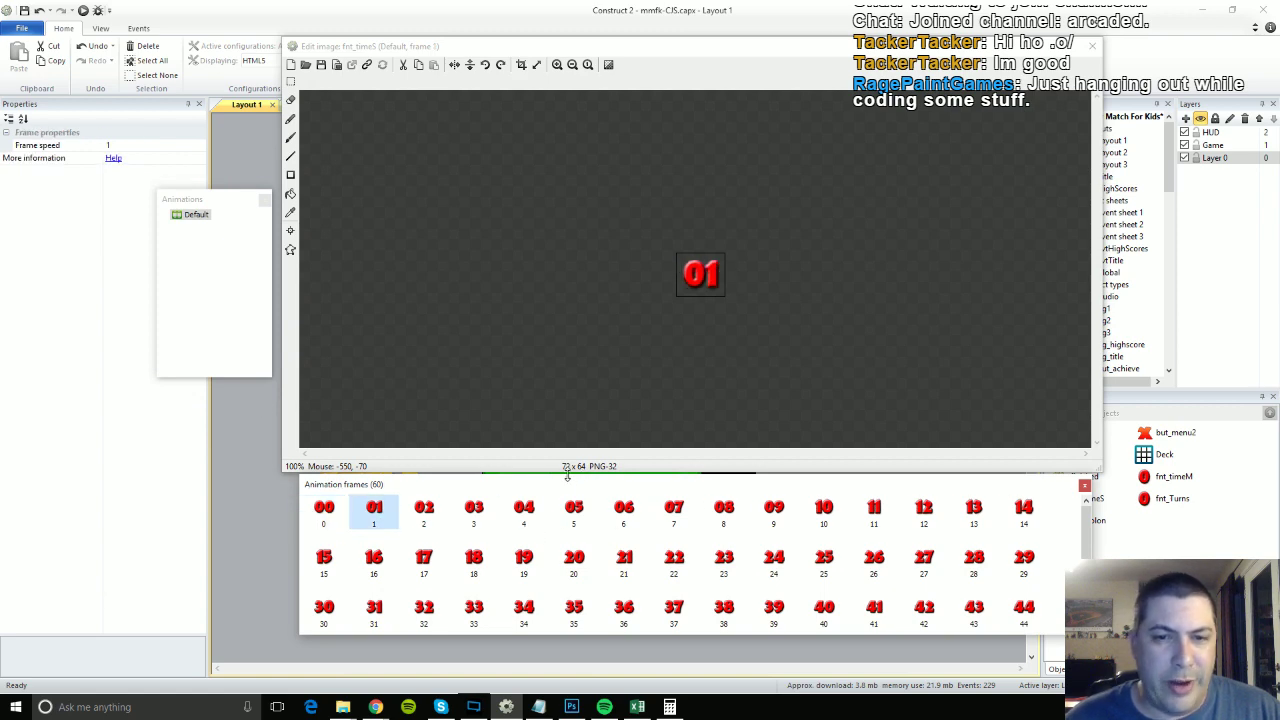
{"action": "left_click", "coordinate": [573, 514]}
{"action": "left_click", "coordinate": [576, 568]}
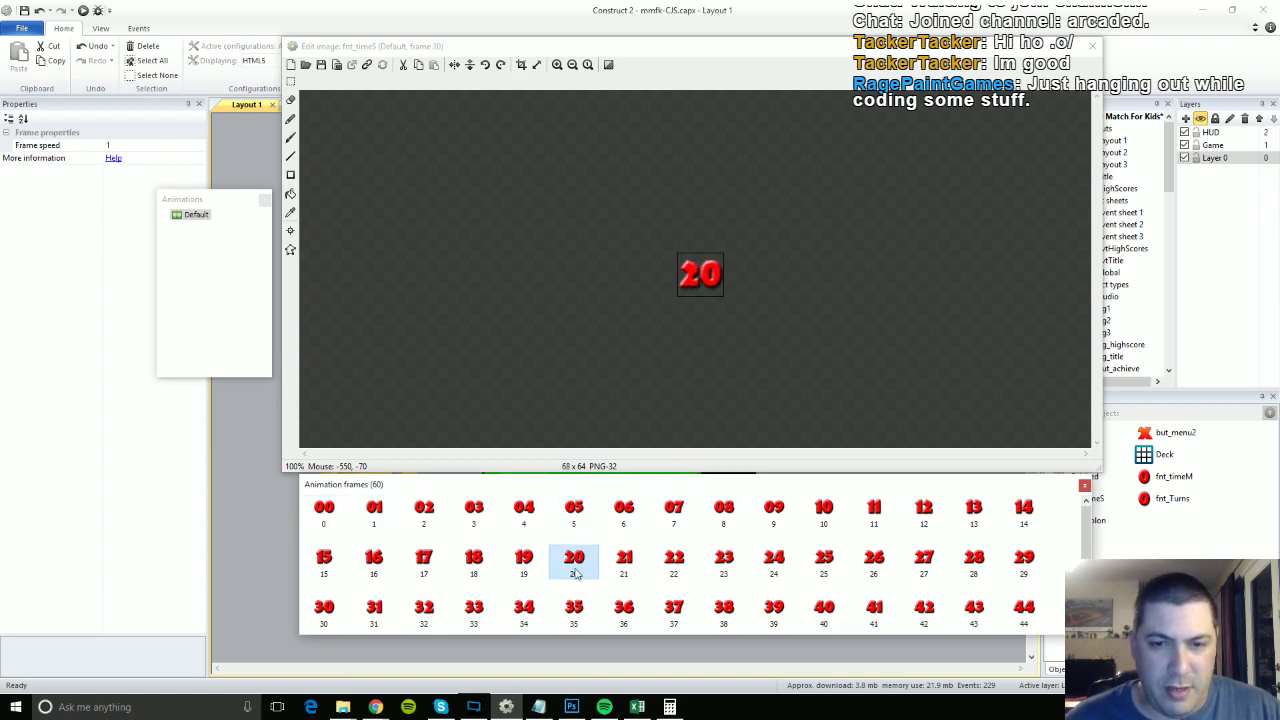
{"action": "left_click", "coordinate": [575, 592]}
{"action": "left_click", "coordinate": [572, 605]}
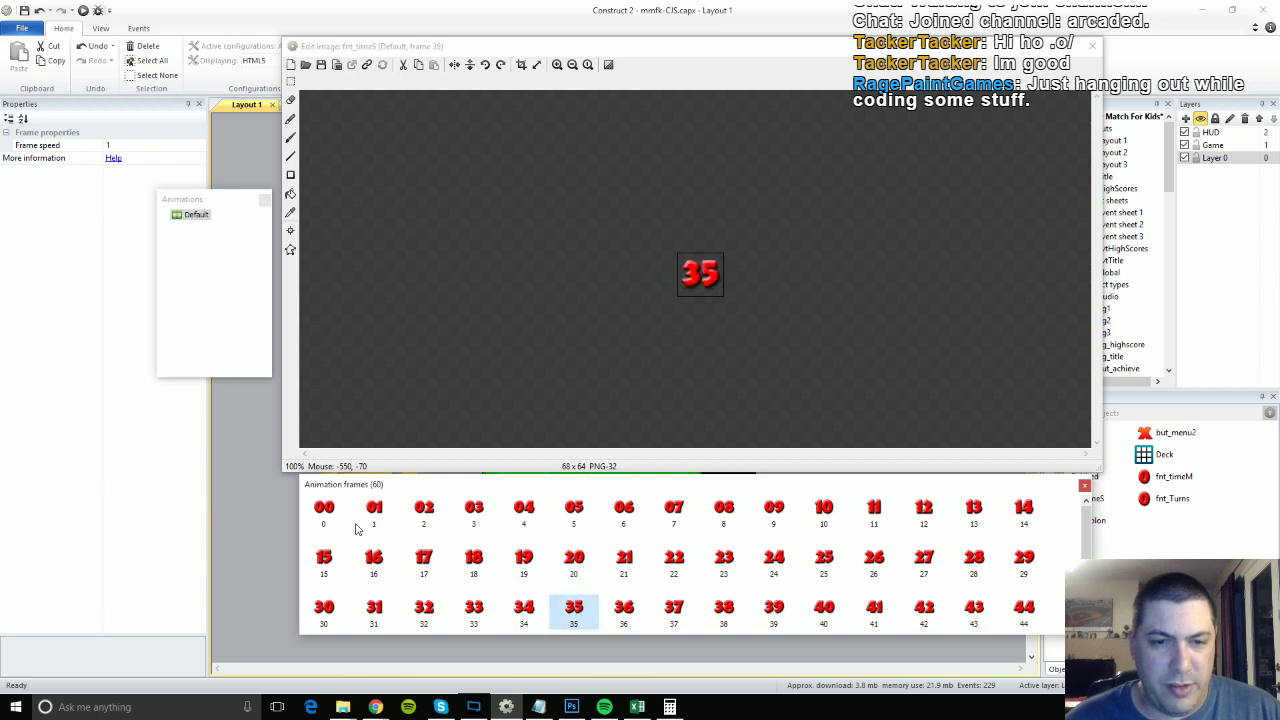
Resize the fnt_timeS image canvas to 62 by 62 pixels with Stretch, applied to the whole animation.
{"action": "left_click", "coordinate": [324, 512]}
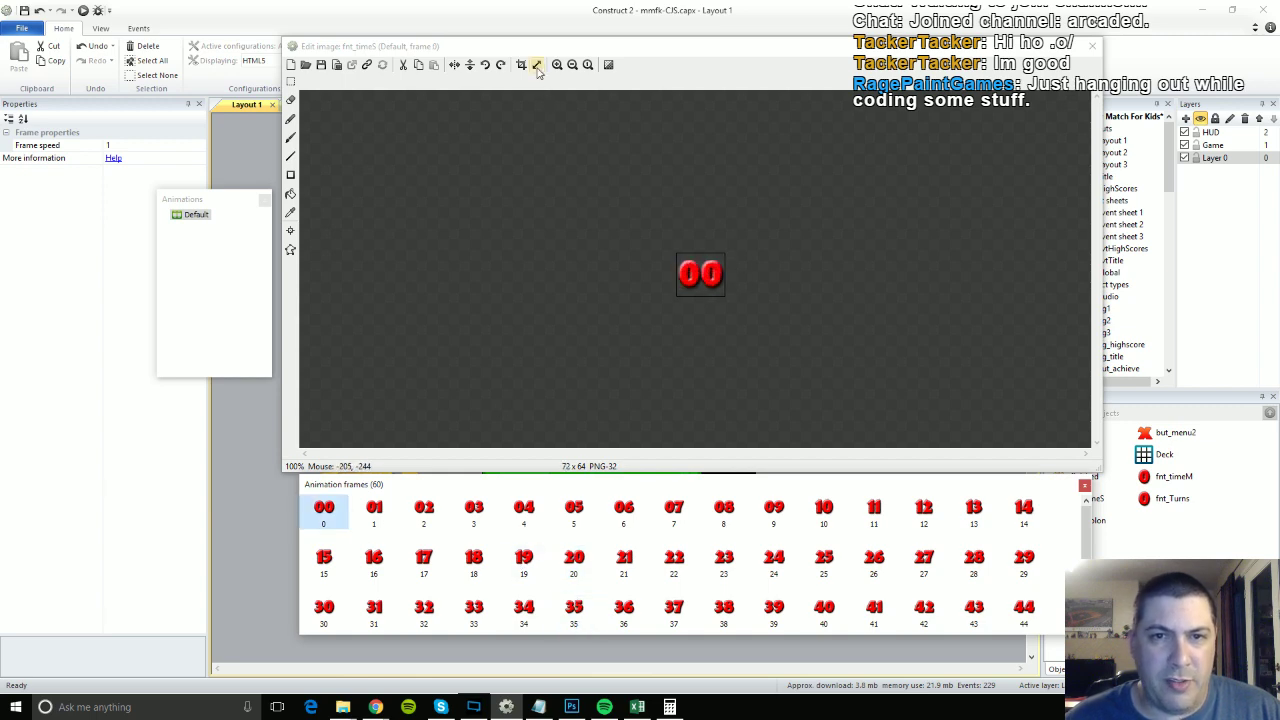
{"action": "left_click", "coordinate": [536, 64]}
{"action": "left_click", "coordinate": [683, 280]}
{"action": "left_click", "coordinate": [700, 226]}
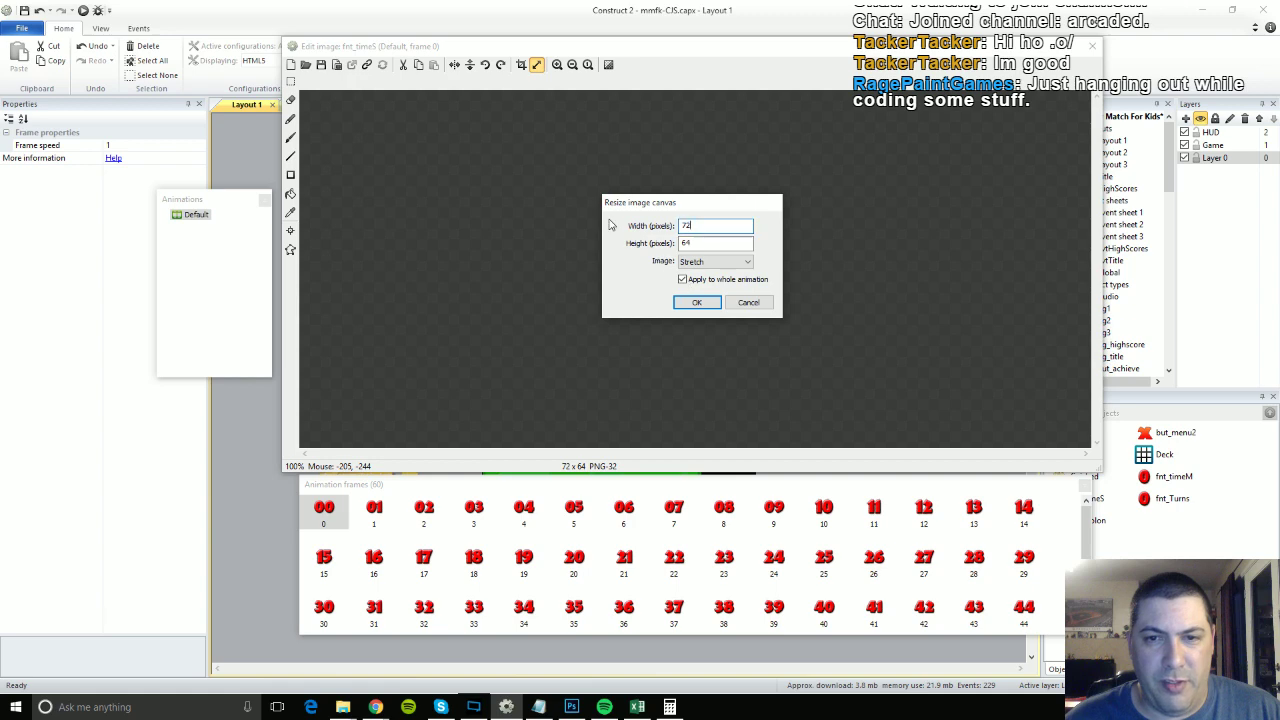
{"action": "type", "text": "62"}
{"action": "key", "text": "Tab"}
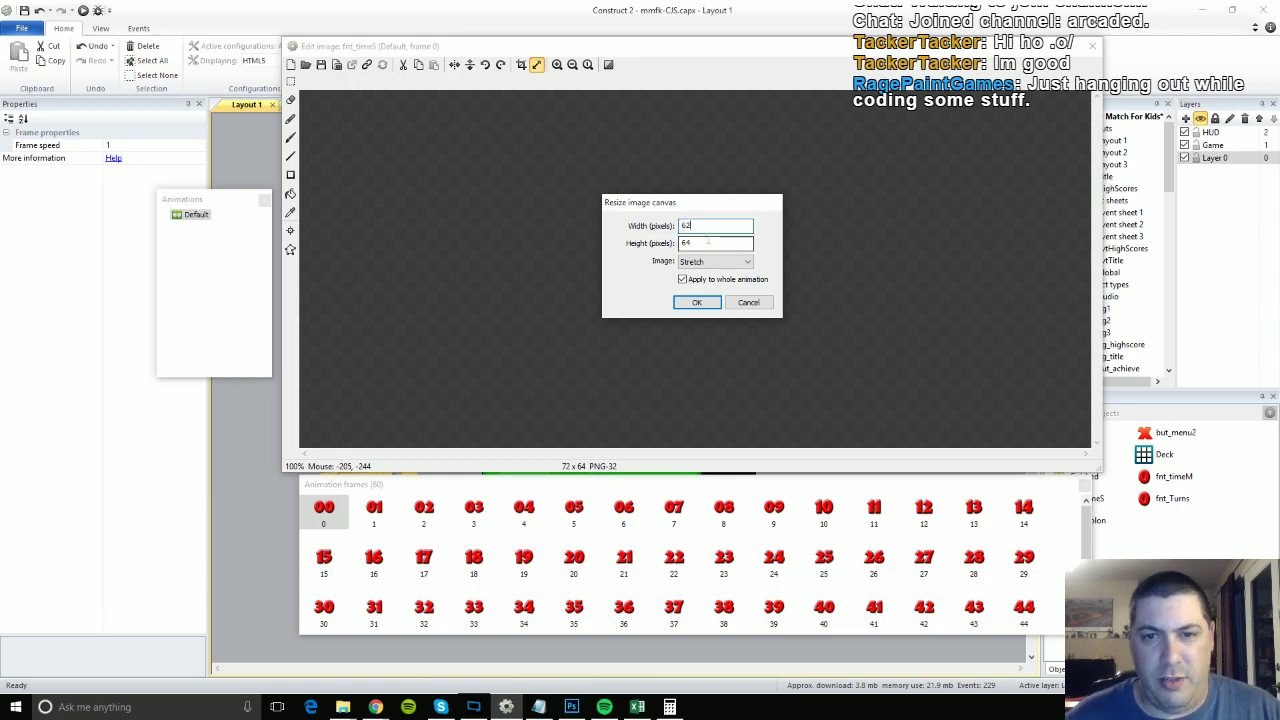
{"action": "type", "text": "62"}
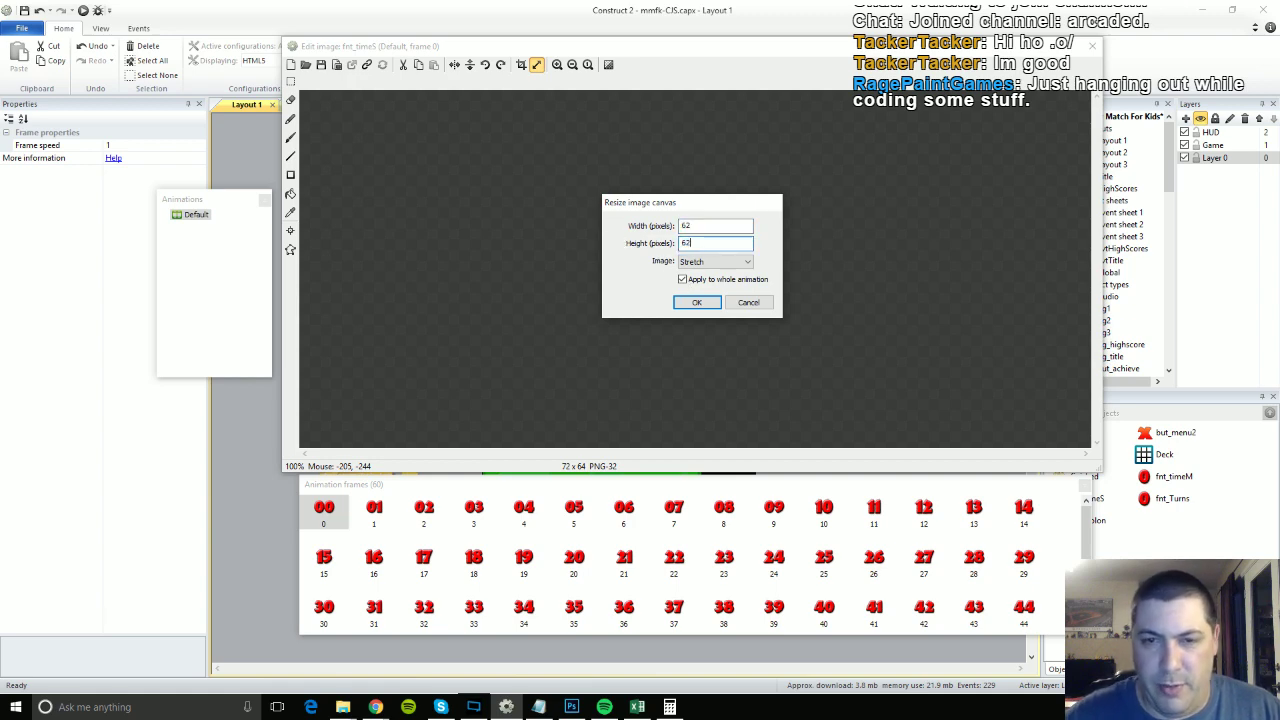
{"action": "left_click", "coordinate": [690, 304]}
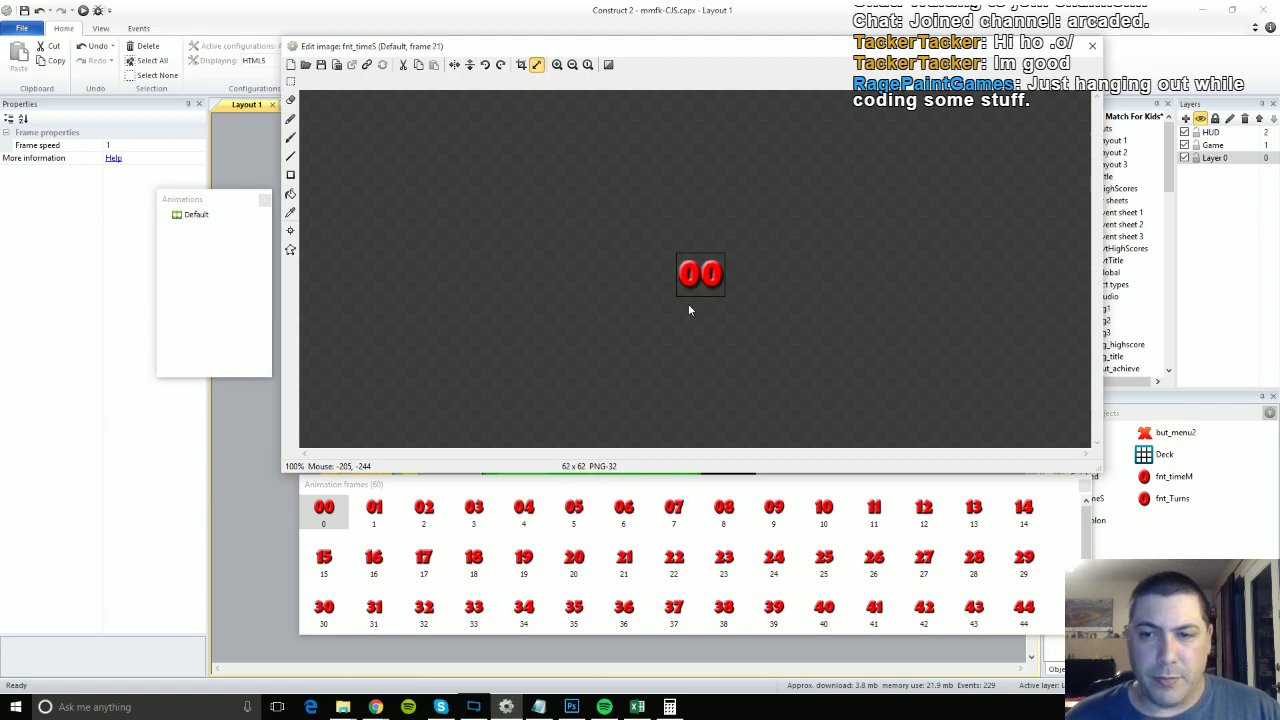
Close the surplus File Explorer windows and delete all previously exported files from the stream-opti folder.
{"action": "mouse_move", "coordinate": [343, 707]}
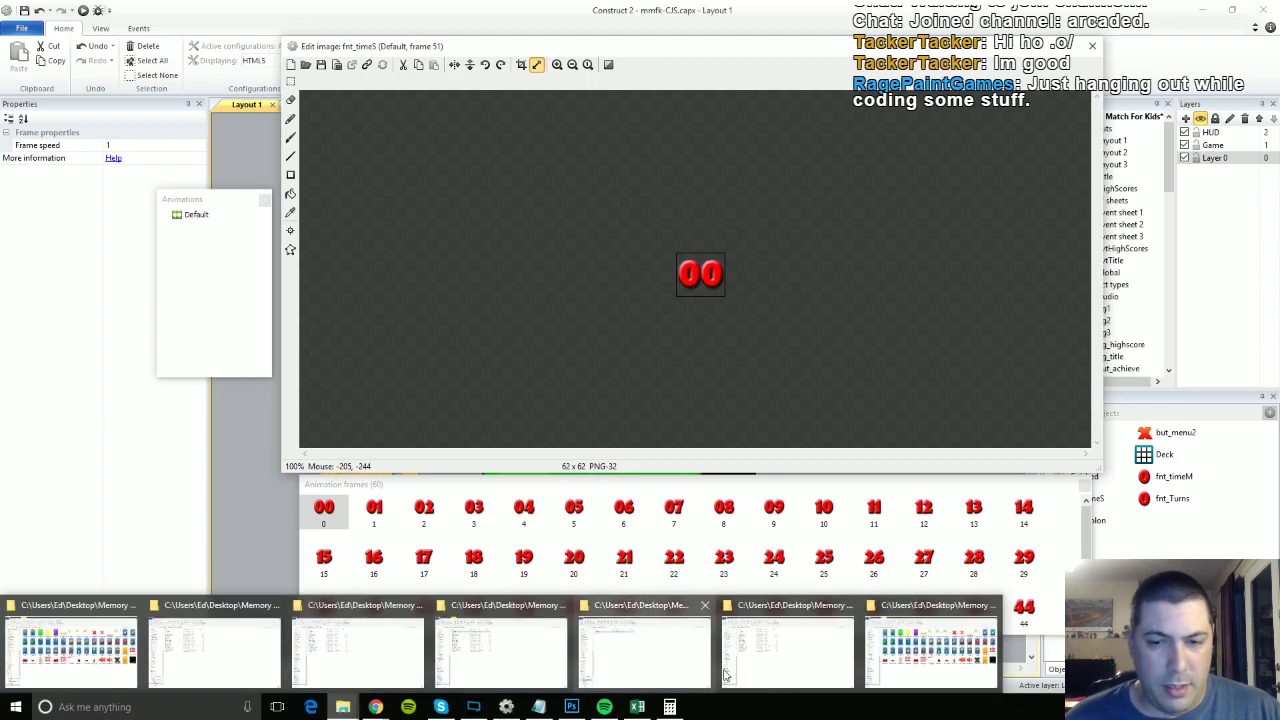
{"action": "left_click", "coordinate": [991, 605]}
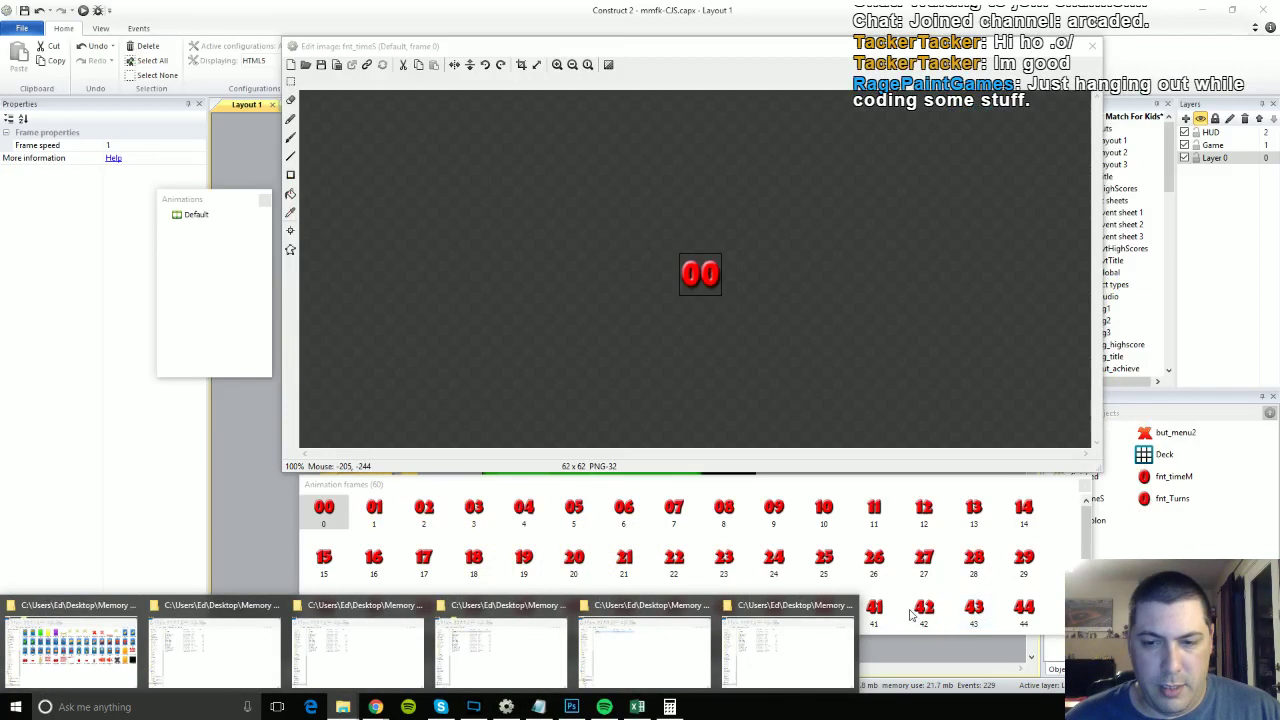
{"action": "left_click", "coordinate": [848, 605]}
{"action": "left_click", "coordinate": [706, 606]}
{"action": "left_click", "coordinate": [623, 606]}
{"action": "left_click", "coordinate": [544, 627]}
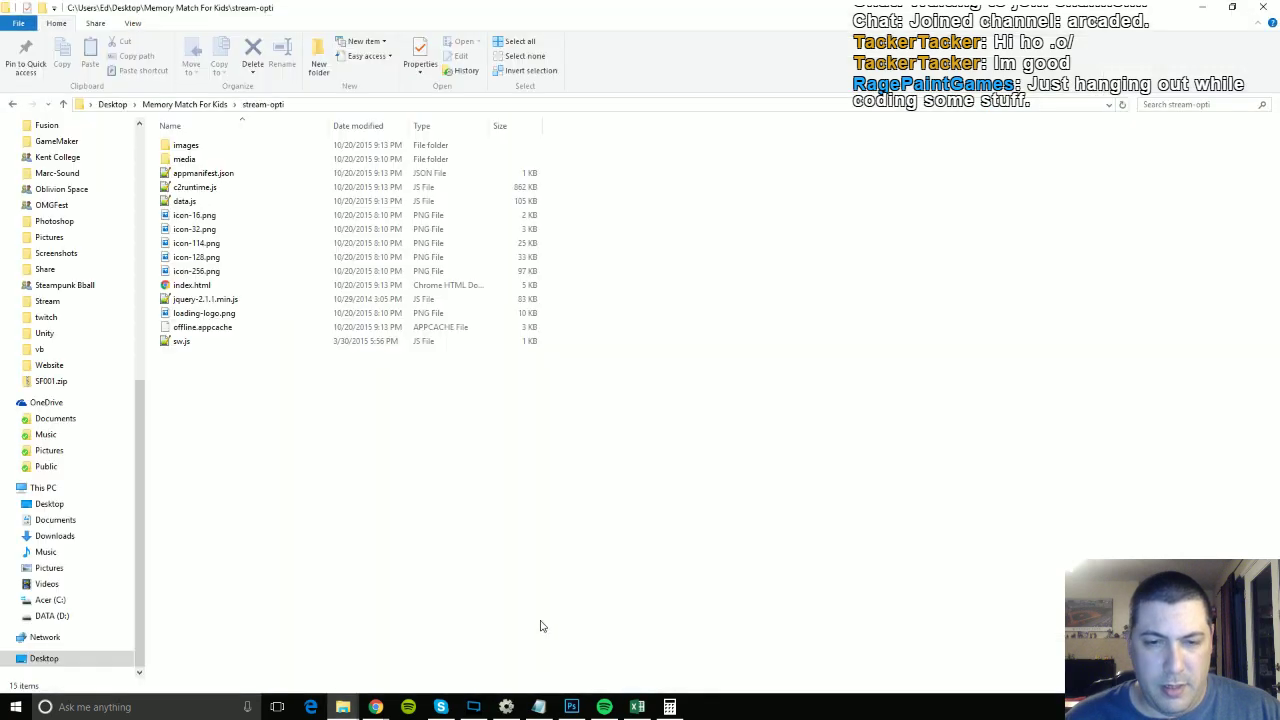
{"action": "left_click_drag", "start_coordinate": [290, 384], "coordinate": [165, 147]}
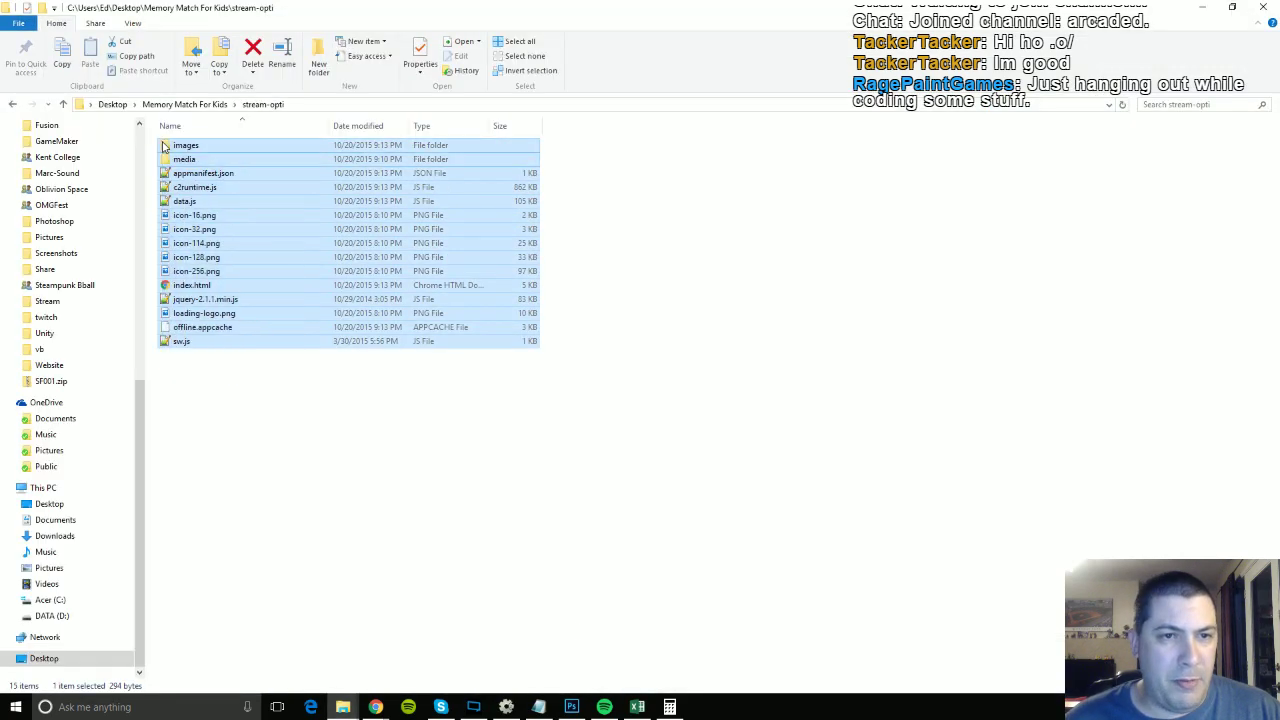
{"action": "key", "text": "Delete"}
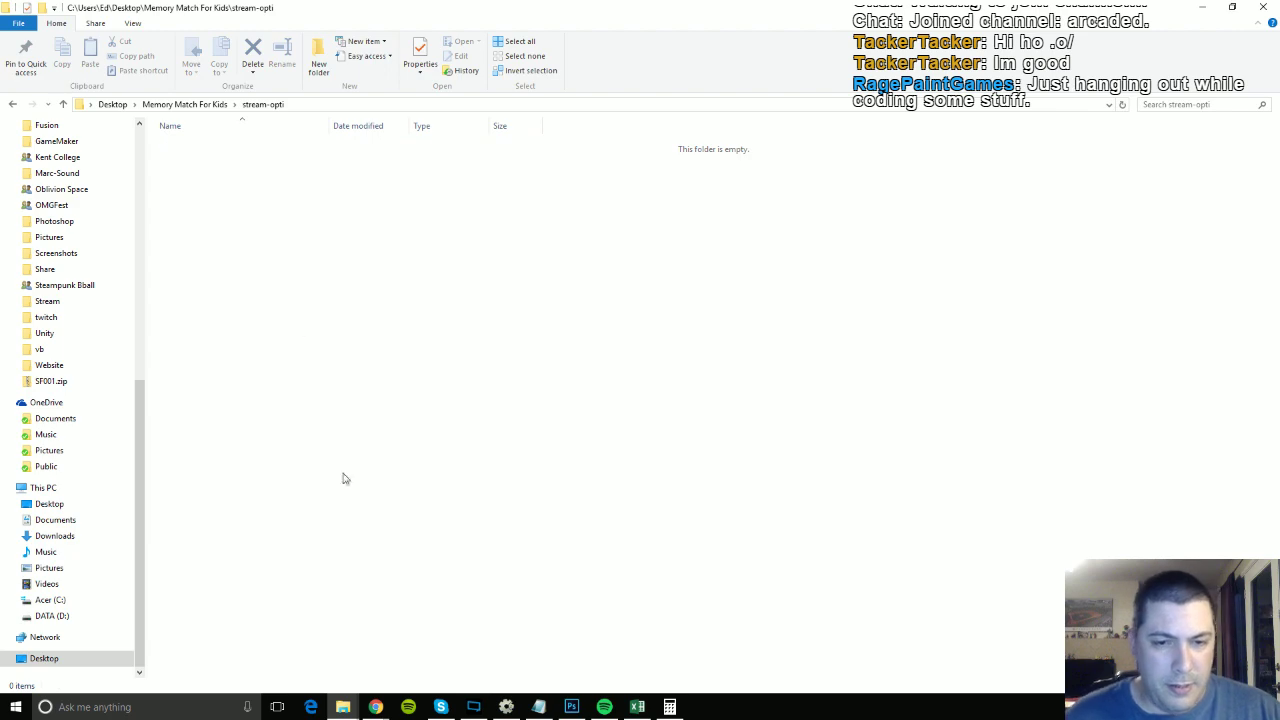
Return to Construct 2, close the image editor and re-export the HTML5 website to the stream-opti folder.
{"action": "mouse_move", "coordinate": [372, 700]}
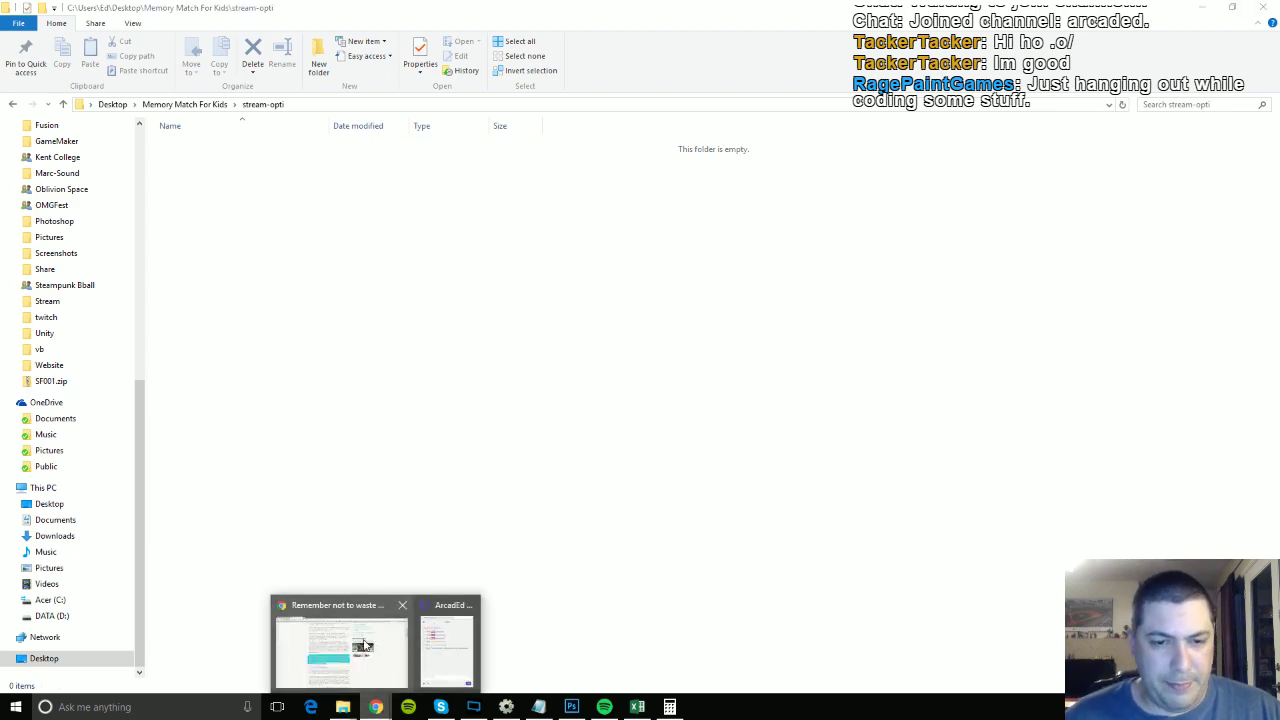
{"action": "left_click", "coordinate": [365, 646]}
{"action": "left_click", "coordinate": [506, 707]}
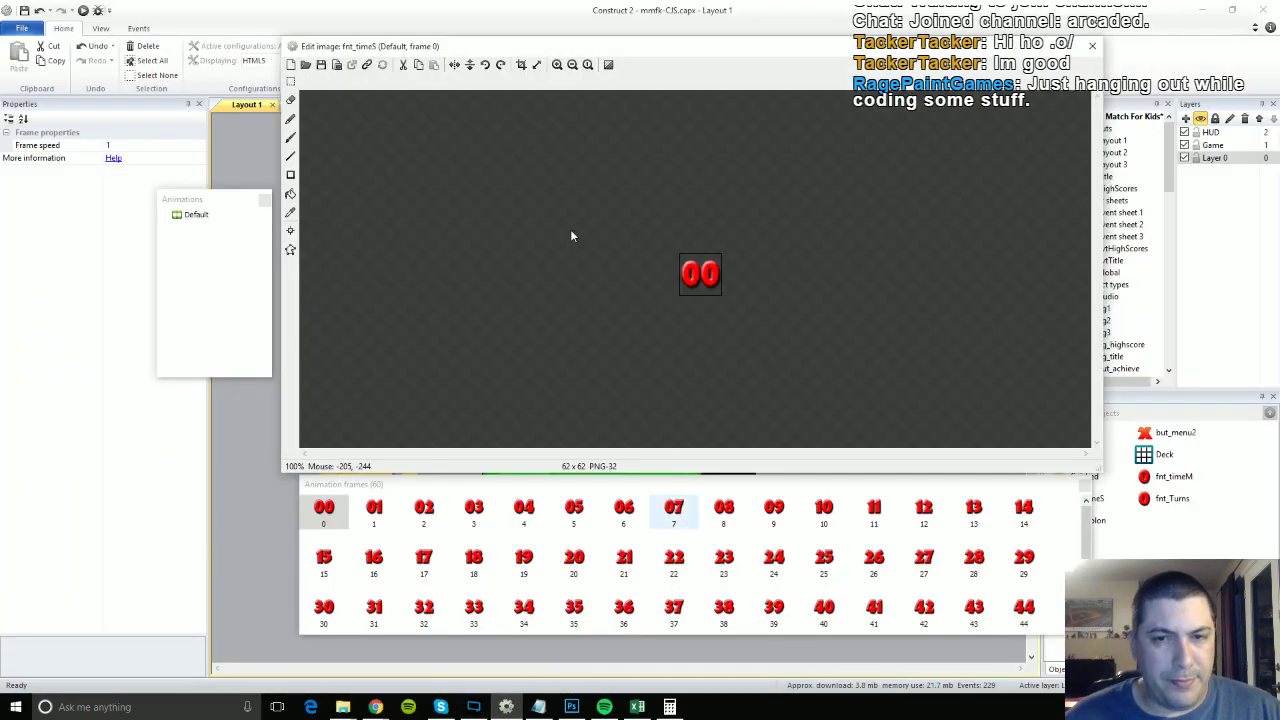
{"action": "left_click", "coordinate": [1092, 46]}
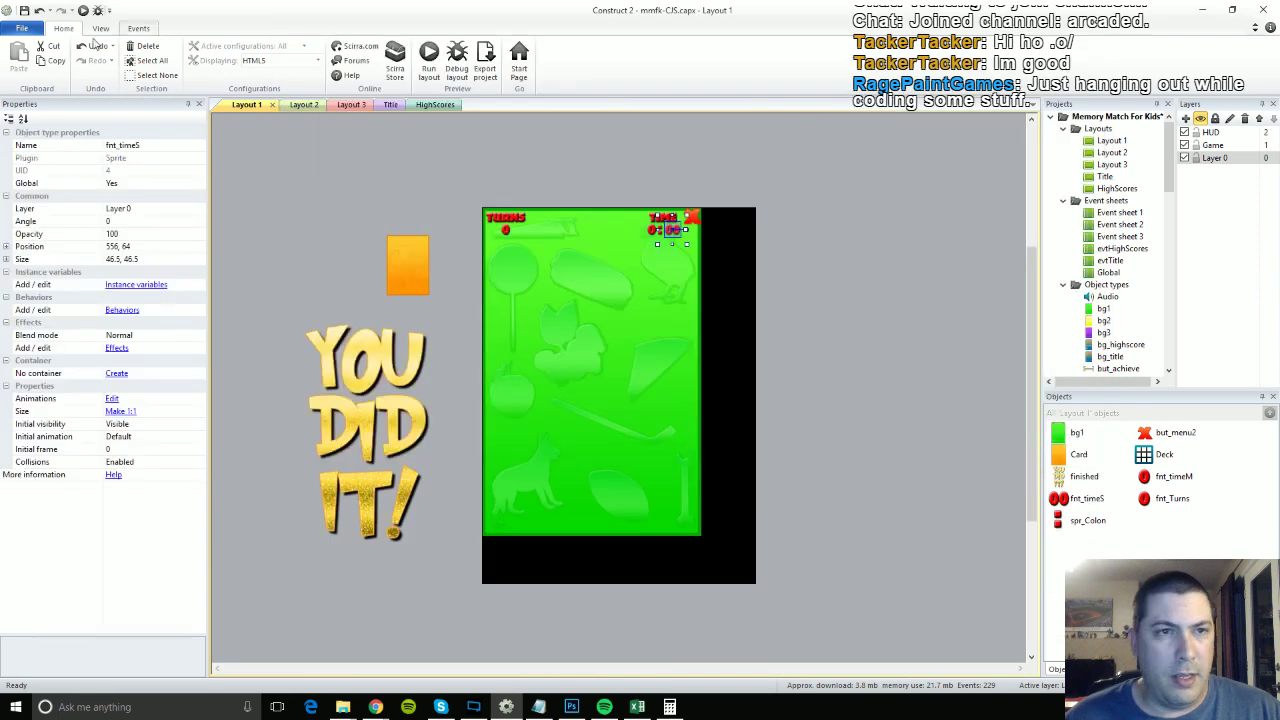
{"action": "left_click", "coordinate": [22, 27]}
{"action": "left_click", "coordinate": [50, 197]}
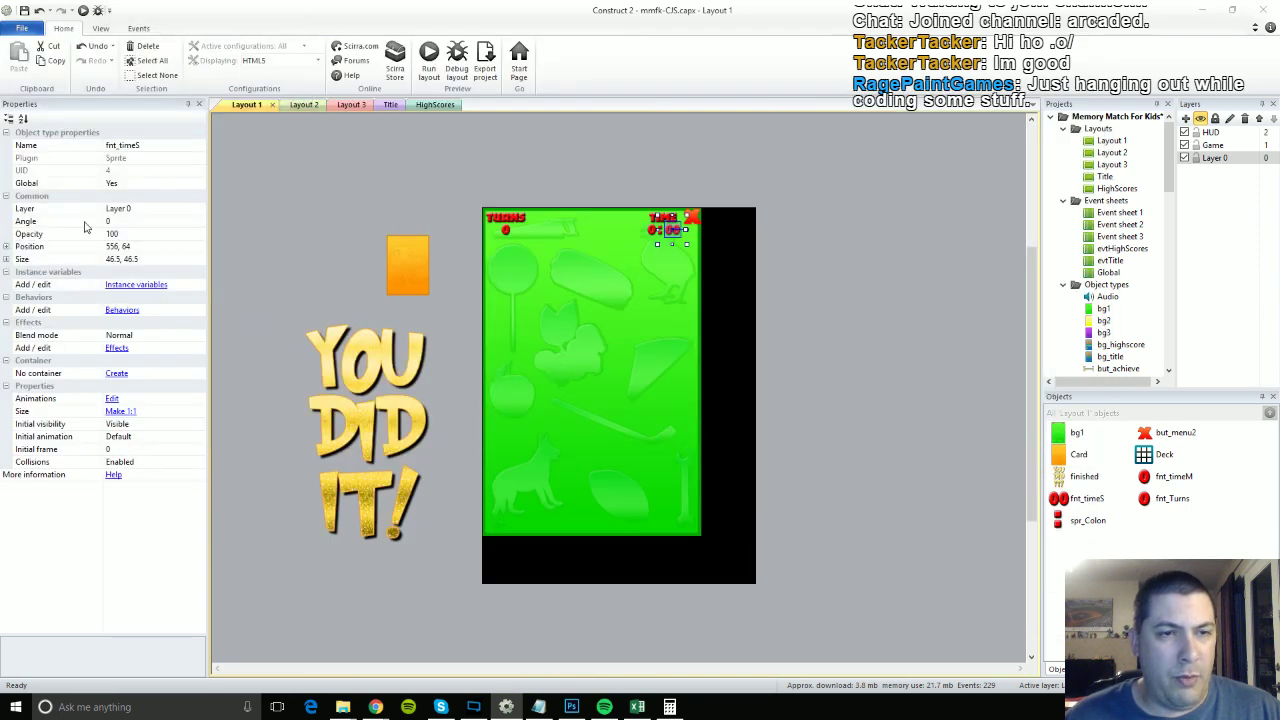
{"action": "double_click", "coordinate": [520, 269]}
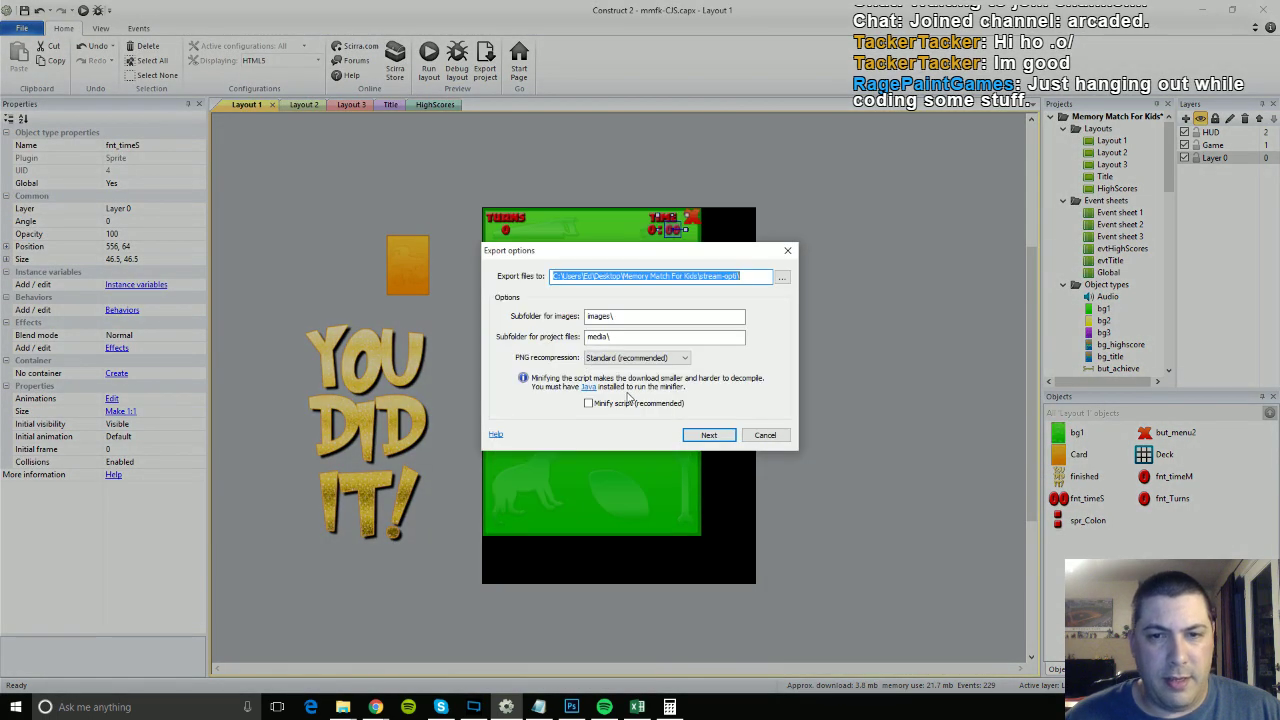
{"action": "left_click", "coordinate": [701, 438]}
{"action": "left_click", "coordinate": [687, 454]}
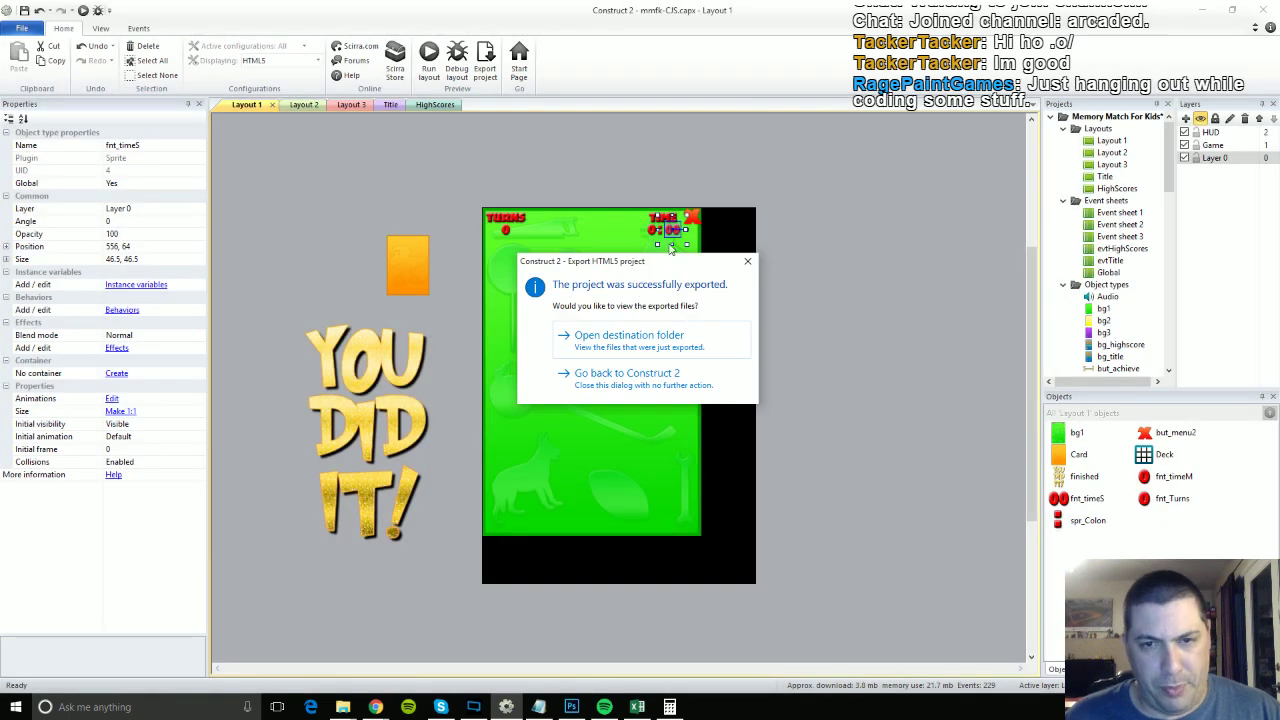
Open the export's images folder and view eturn-sheet0.png and eturn-sheet1.png to examine how the digits are packed.
{"action": "left_click", "coordinate": [640, 338]}
{"action": "double_click", "coordinate": [205, 148]}
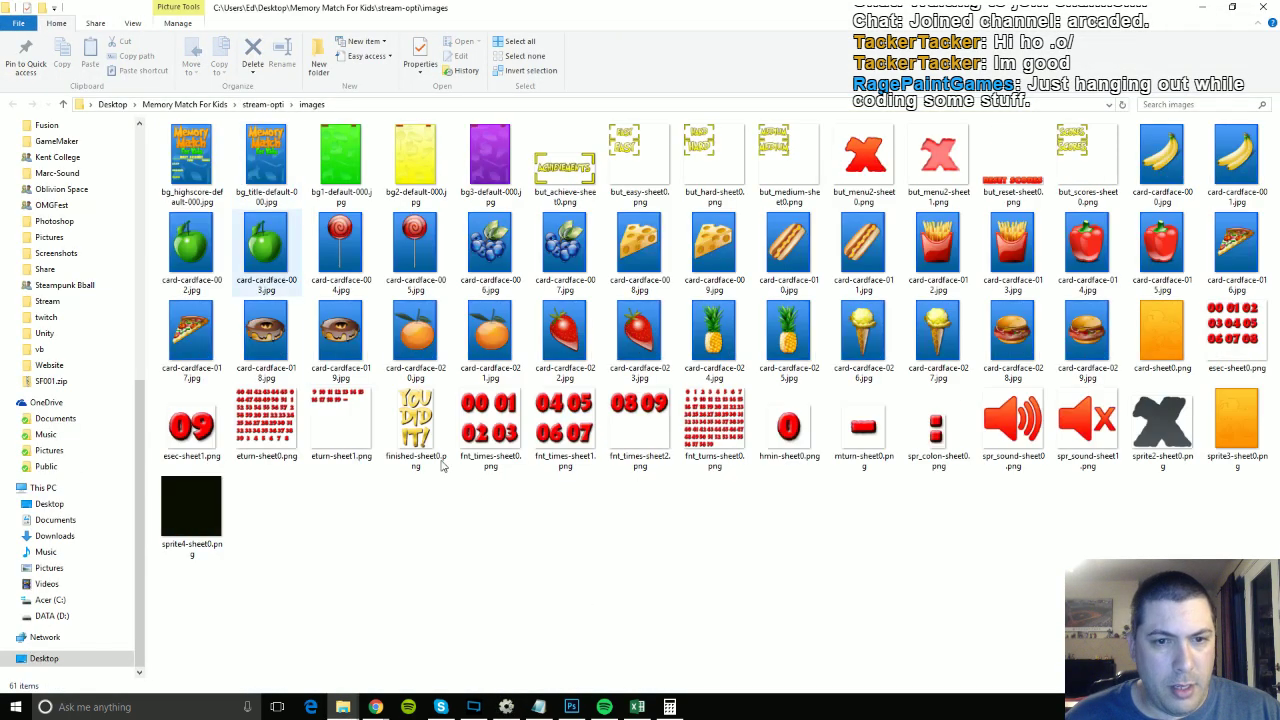
{"action": "left_click", "coordinate": [289, 437]}
{"action": "double_click", "coordinate": [289, 437]}
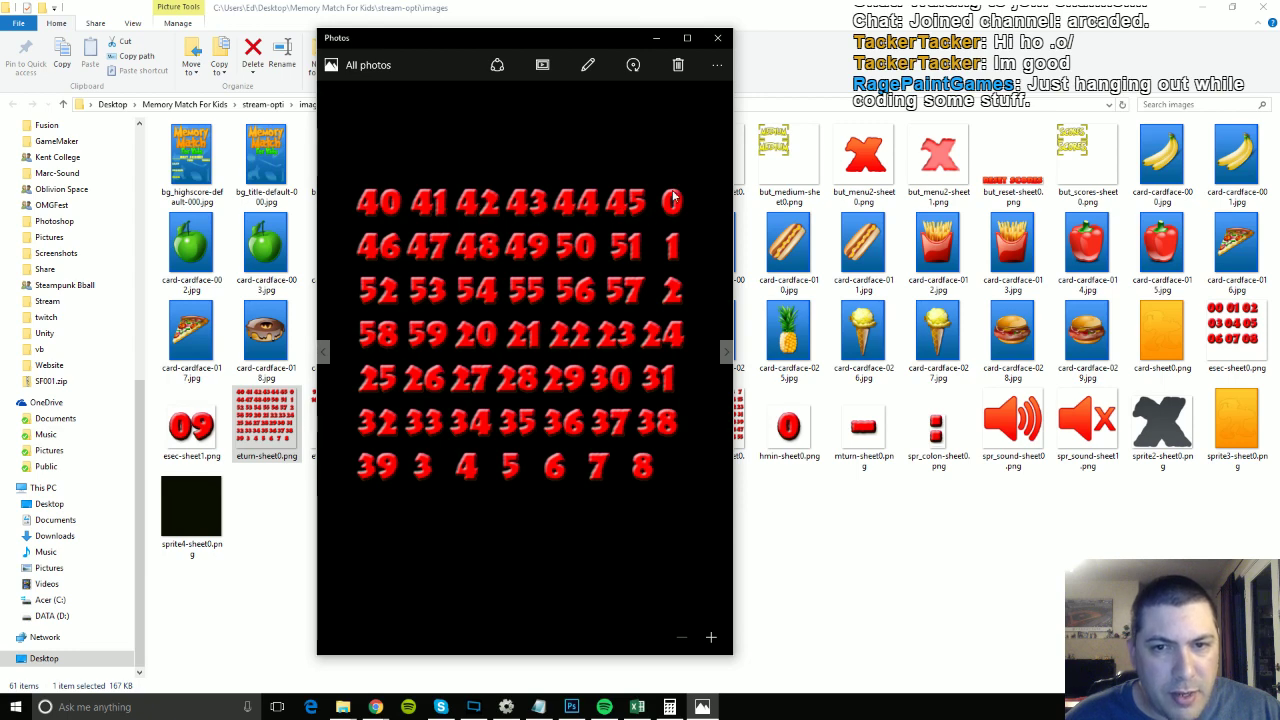
{"action": "left_click", "coordinate": [718, 38]}
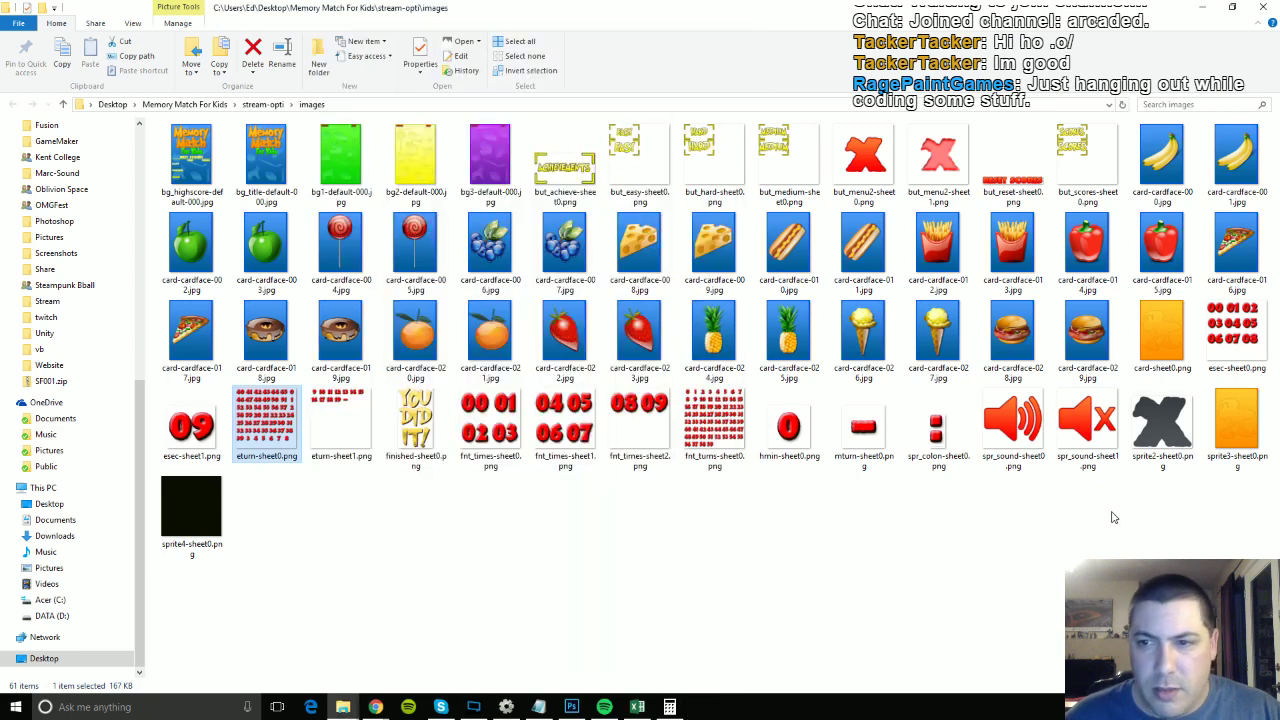
{"action": "left_click", "coordinate": [757, 502]}
{"action": "double_click", "coordinate": [323, 458]}
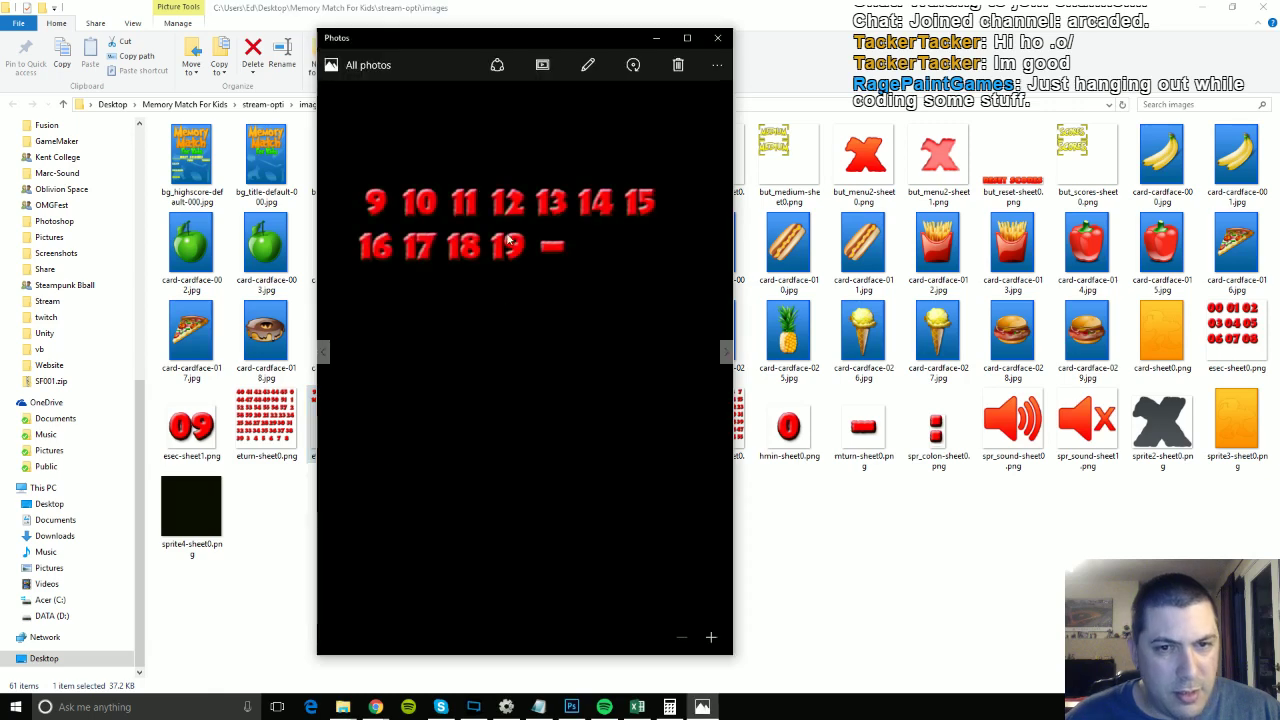
{"action": "left_click", "coordinate": [718, 38]}
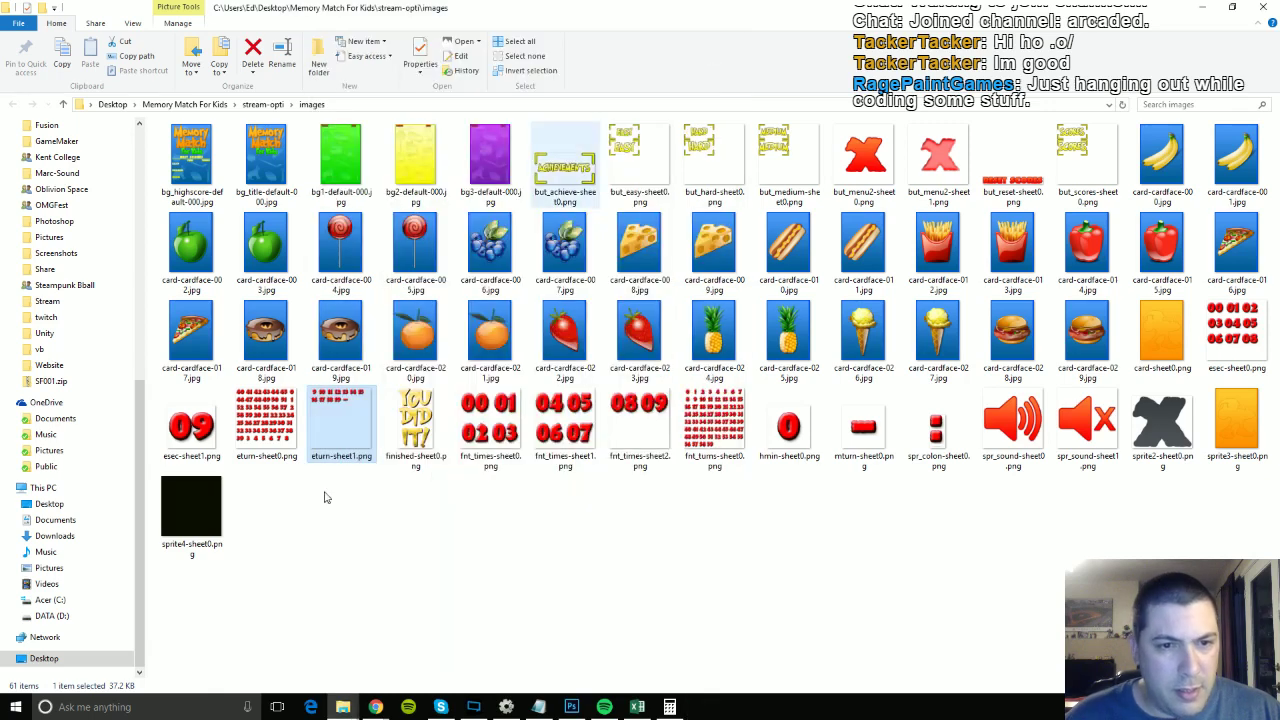
Compare the fnt_times and eturn sheets in the images folder, viewing eturn-sheet0.png again.
{"action": "left_click", "coordinate": [266, 425]}
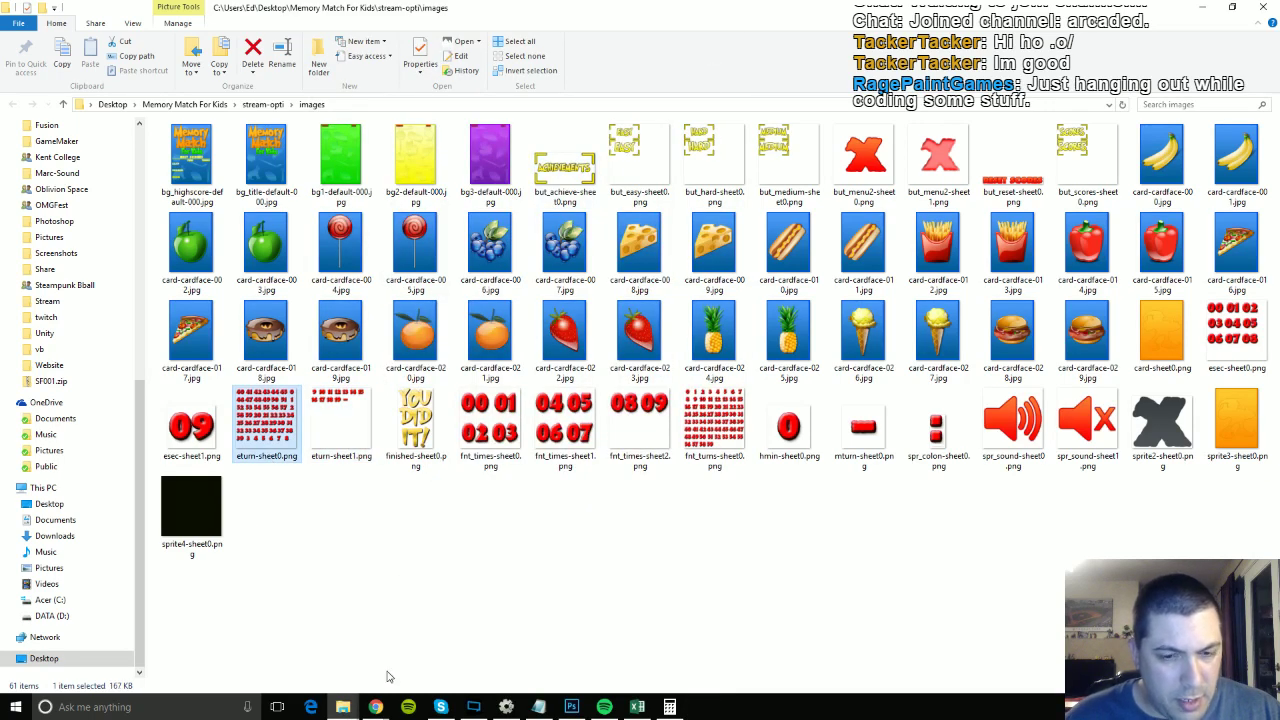
{"action": "left_click", "coordinate": [506, 707]}
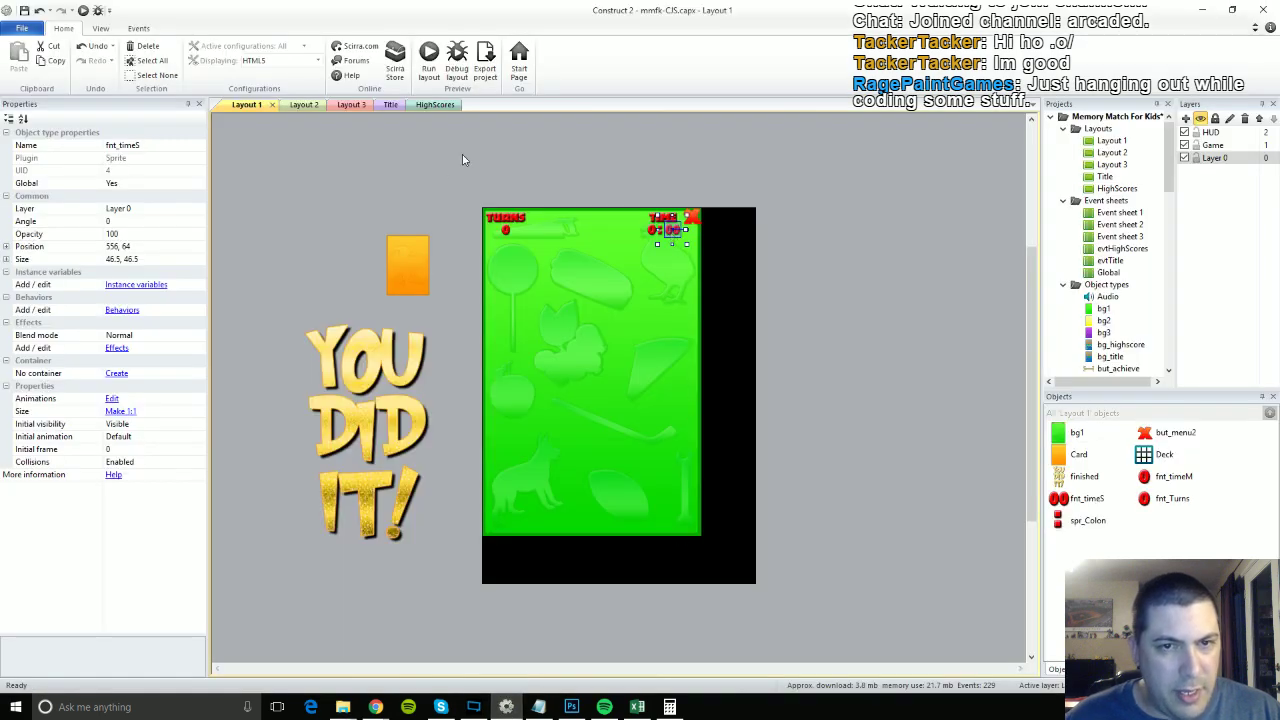
{"action": "left_click", "coordinate": [508, 708]}
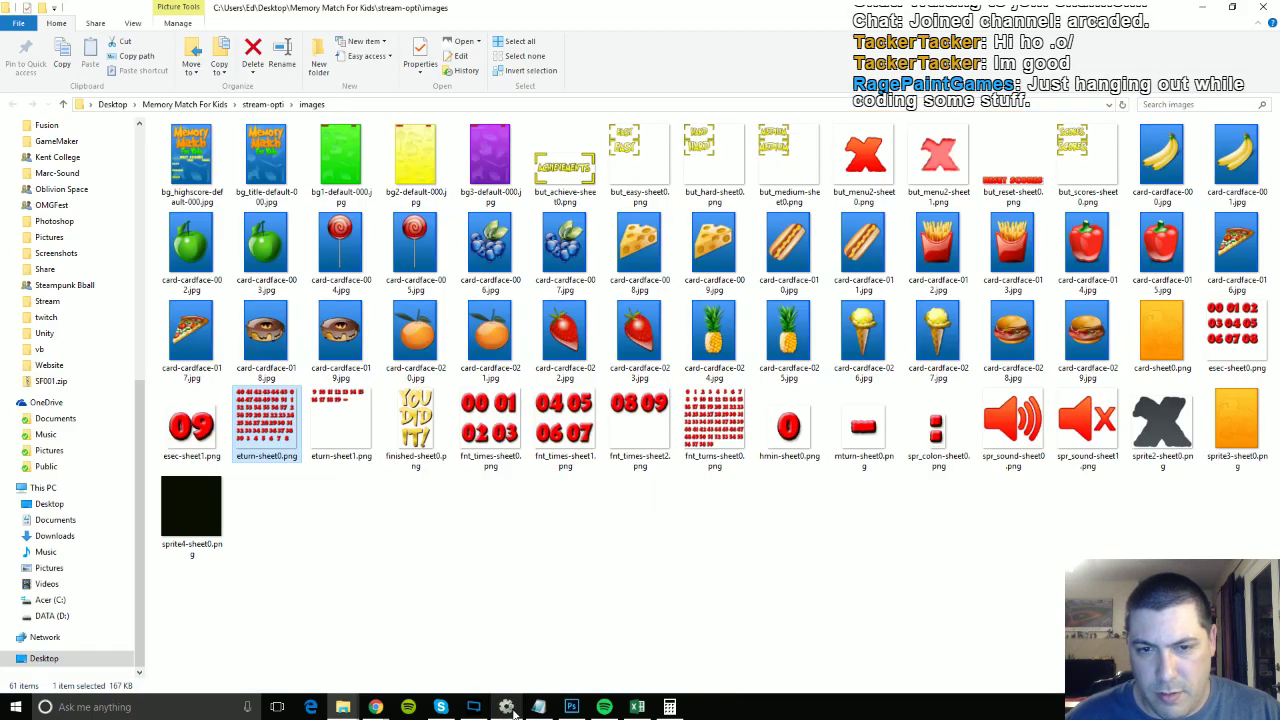
{"action": "left_click", "coordinate": [484, 430]}
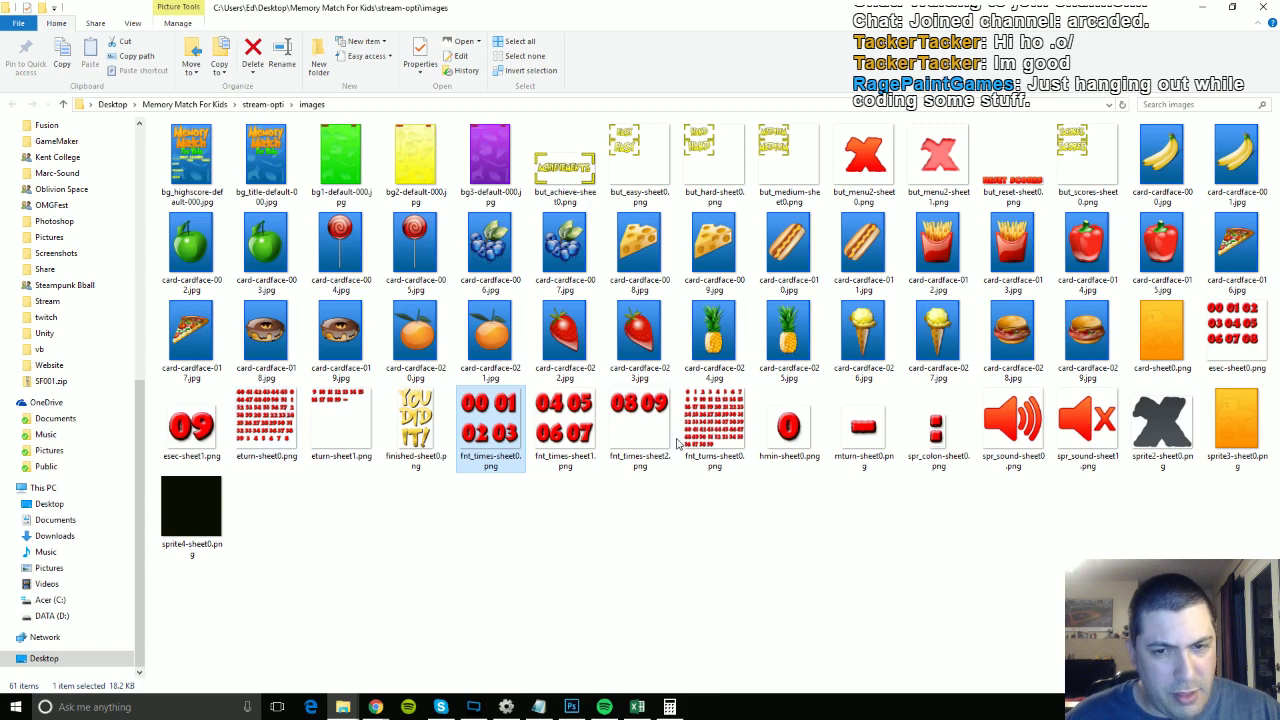
{"action": "left_click", "coordinate": [254, 424]}
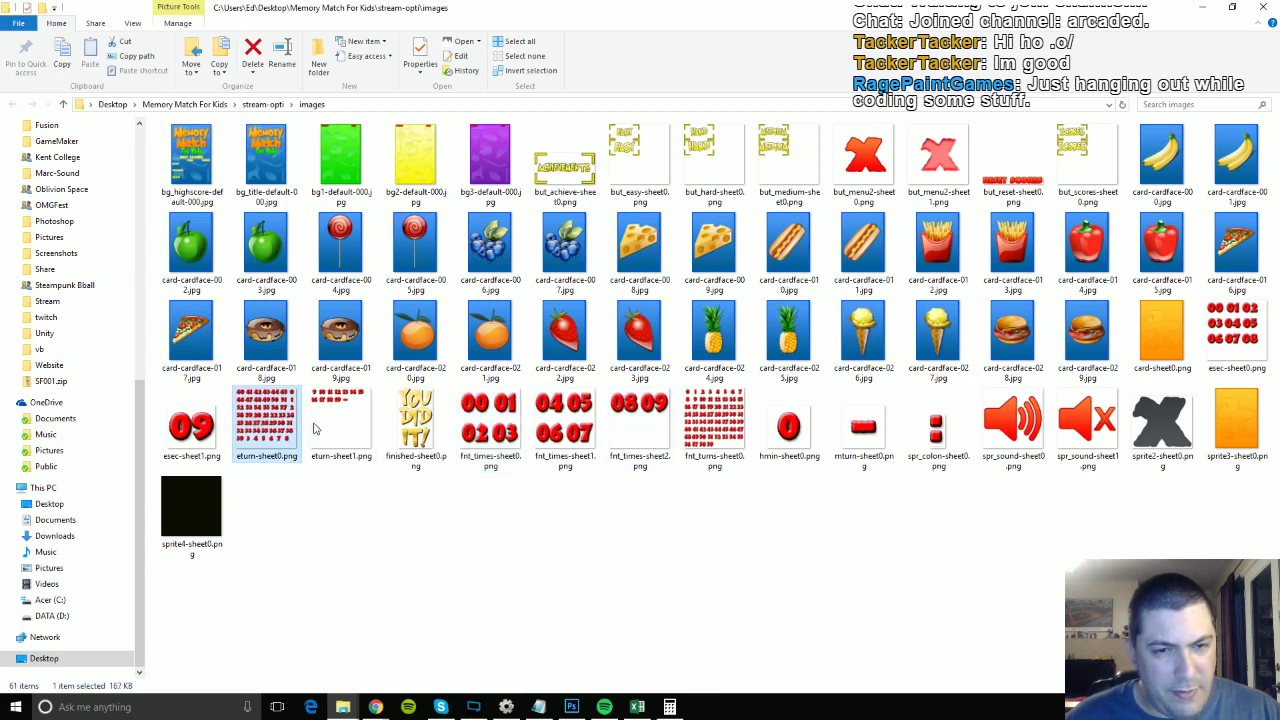
{"action": "double_click", "coordinate": [282, 424]}
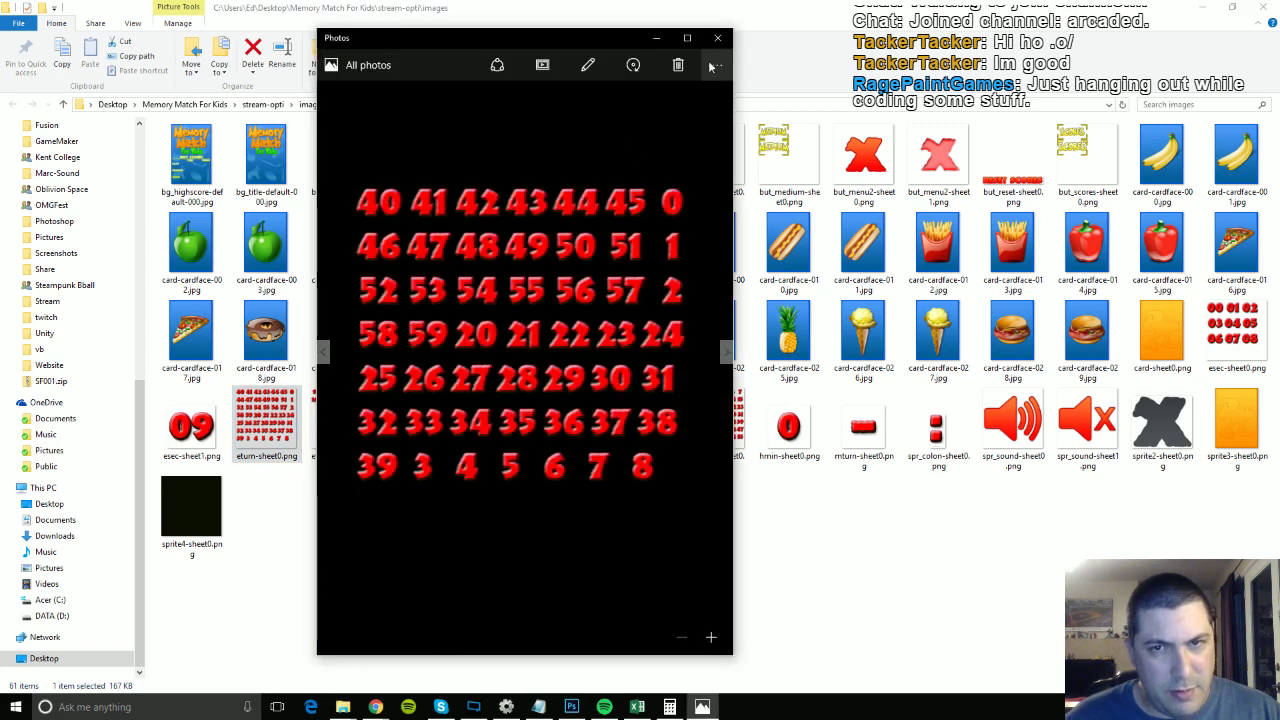
{"action": "left_click", "coordinate": [717, 38]}
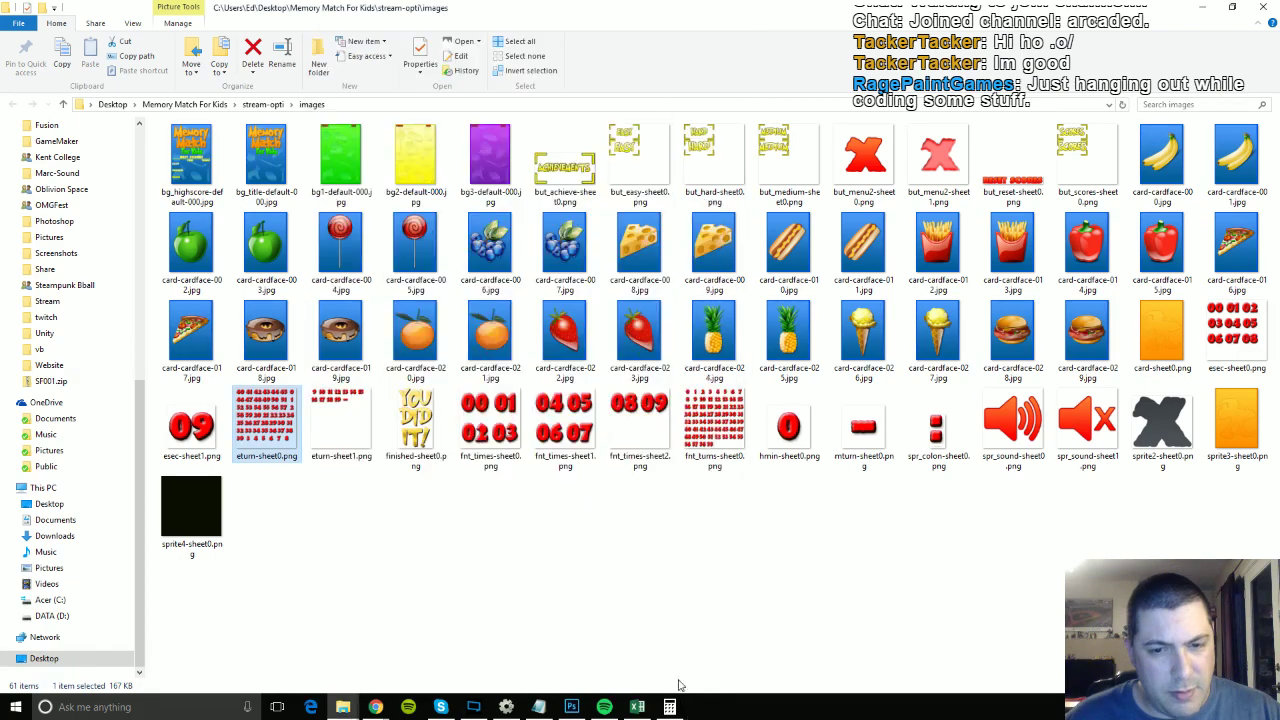
Switch to Construct 2 and check the image sizes of fnt_timeS frames 7, 0, 59 and 58 in the image editor.
{"action": "left_click", "coordinate": [506, 707]}
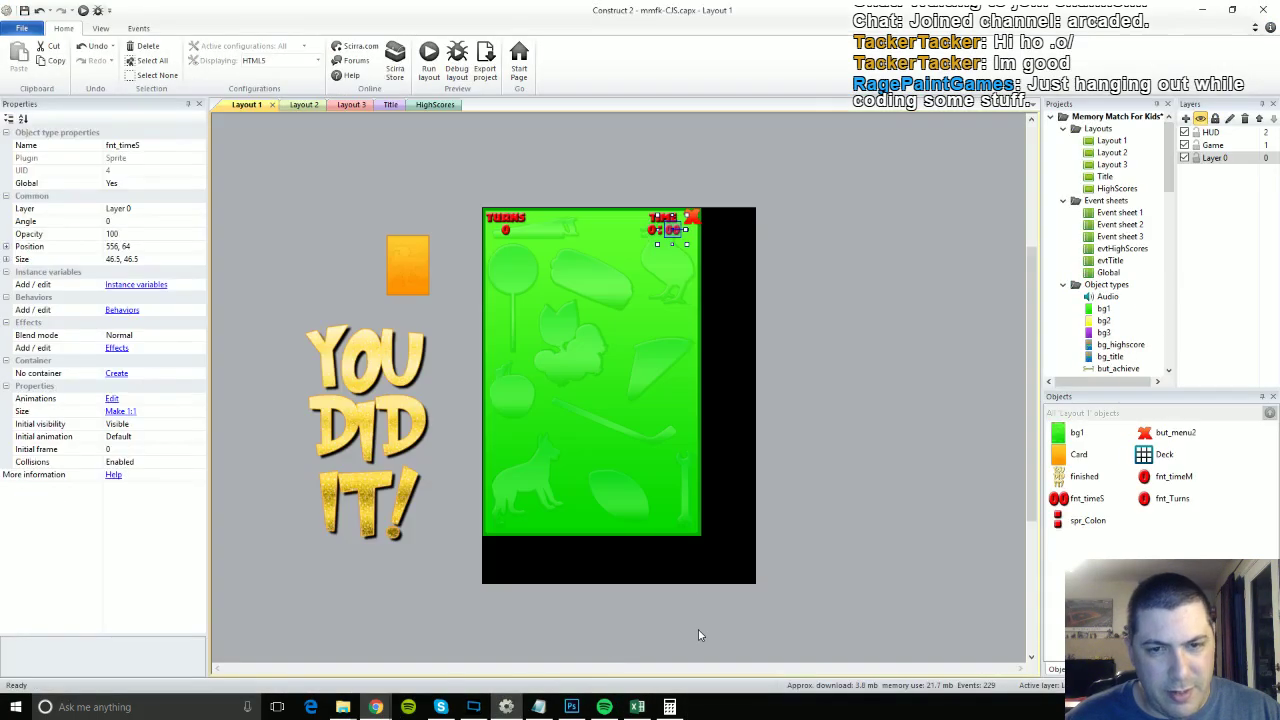
{"action": "double_click", "coordinate": [679, 238]}
{"action": "left_click", "coordinate": [675, 508]}
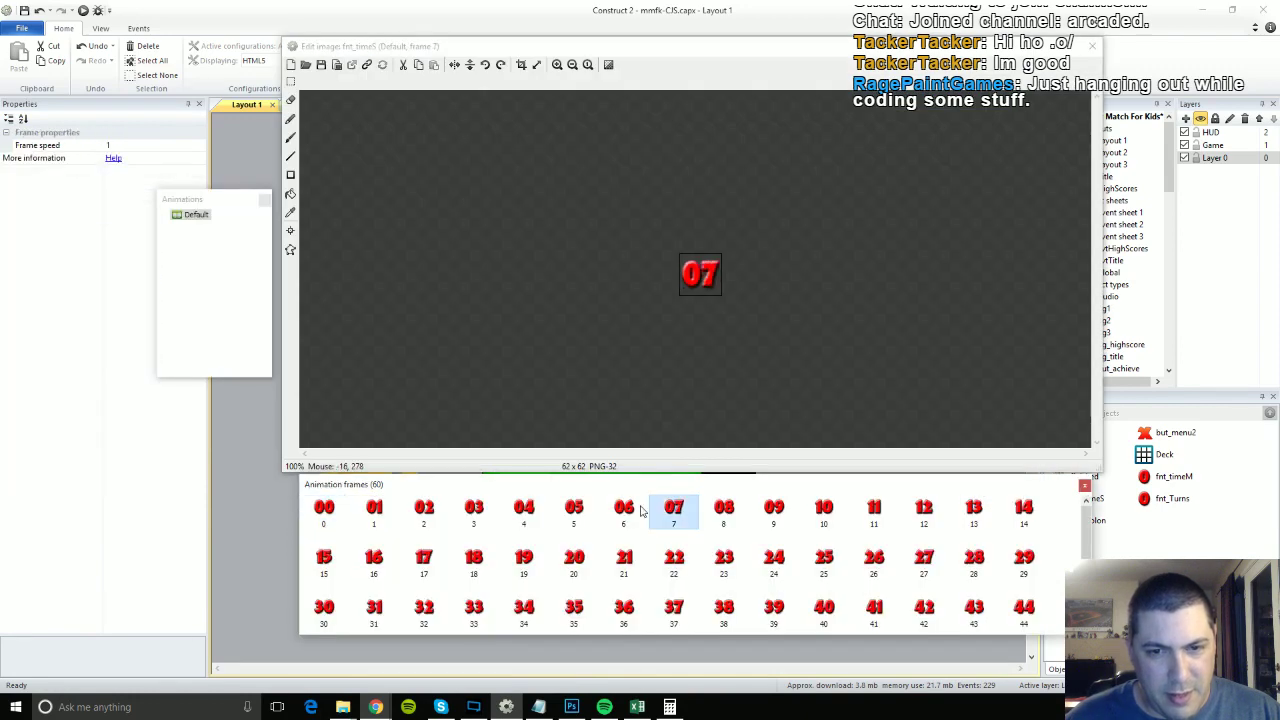
{"action": "left_click", "coordinate": [324, 508]}
{"action": "scroll", "coordinate": [641, 540], "scroll_direction": "down", "scroll_amount": 1}
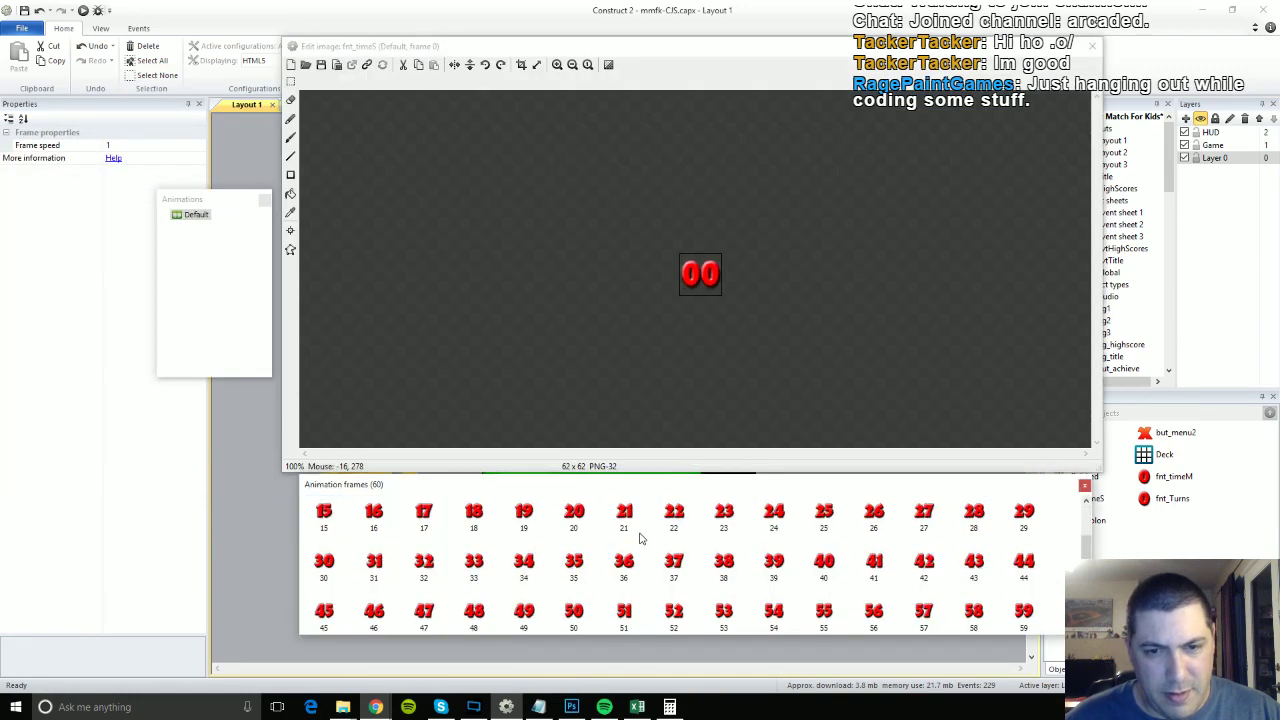
{"action": "left_click", "coordinate": [1024, 612]}
{"action": "left_click", "coordinate": [974, 612]}
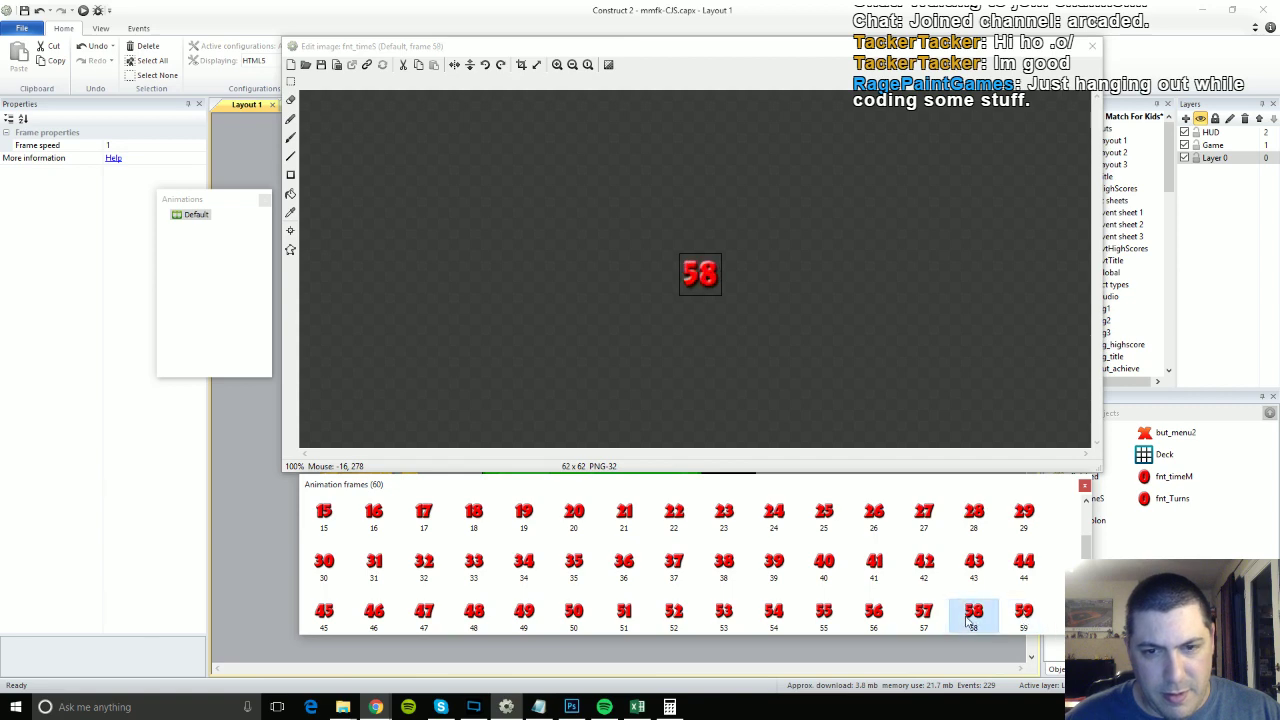
{"action": "left_click", "coordinate": [1092, 46]}
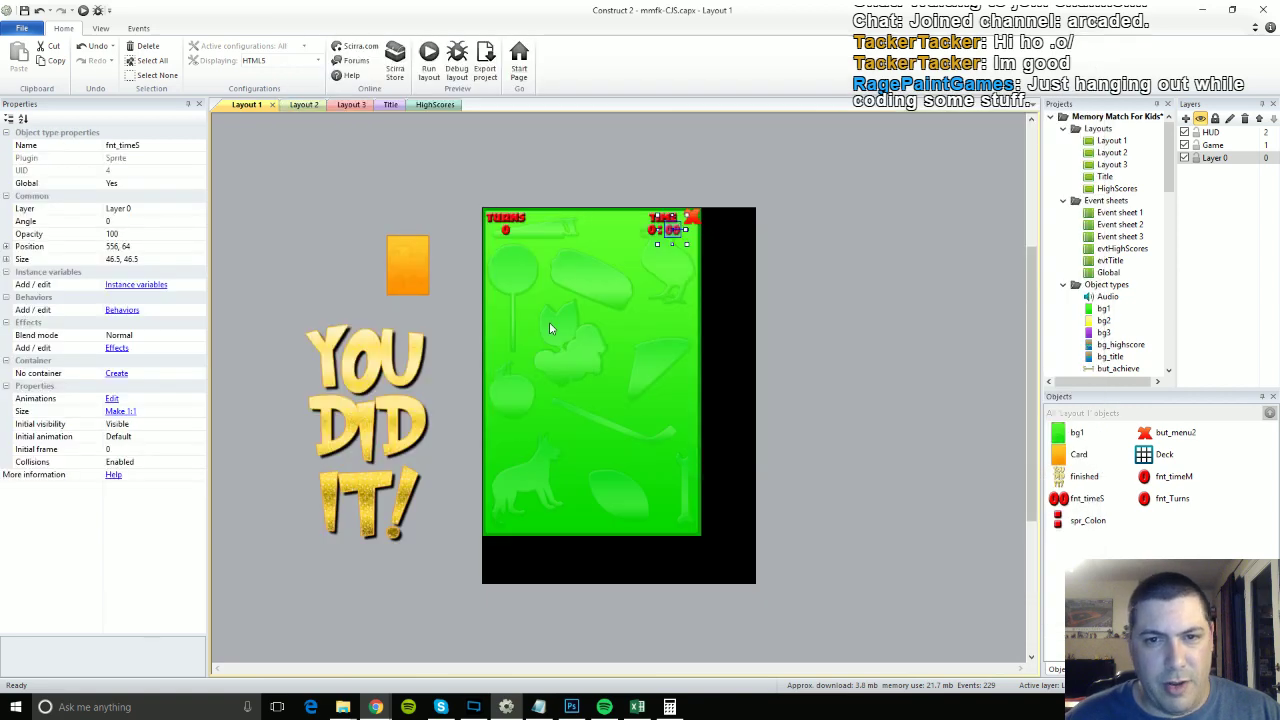
View the first fnt_timeM frame in the image editor to examine its image size, and close the editor.
{"action": "left_click", "coordinate": [659, 236]}
{"action": "left_click", "coordinate": [1100, 504]}
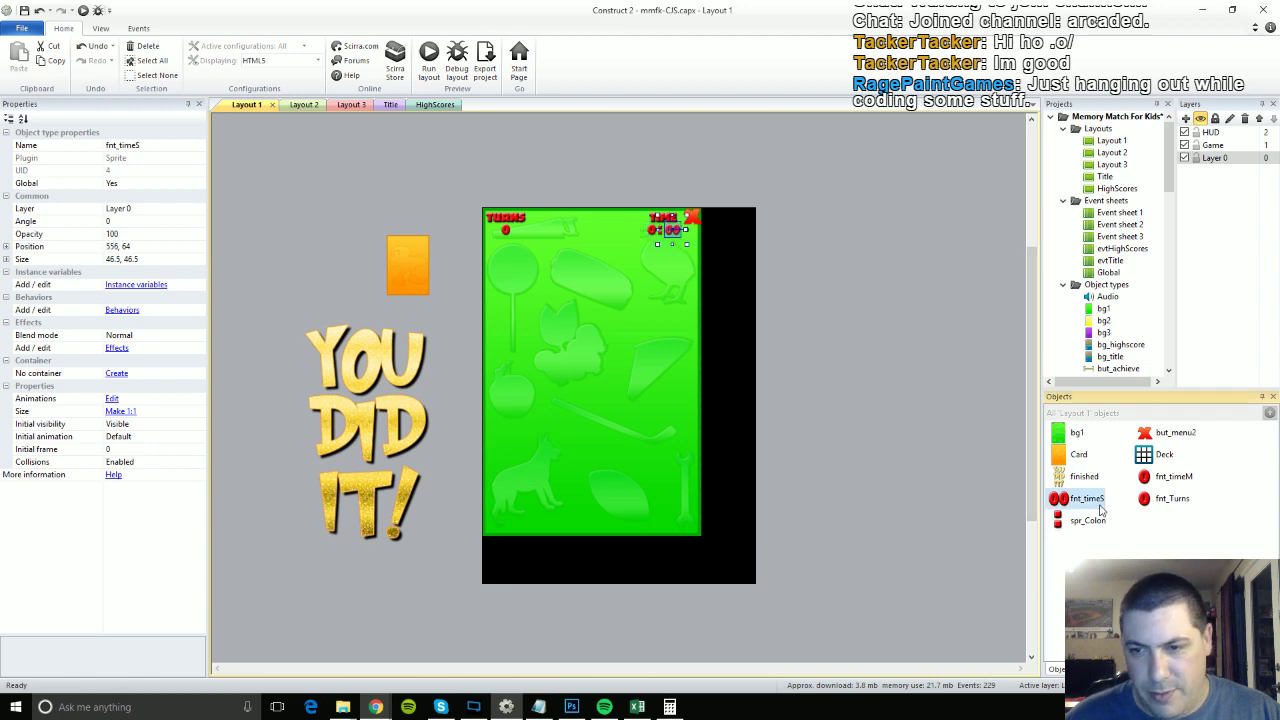
{"action": "double_click", "coordinate": [1168, 477]}
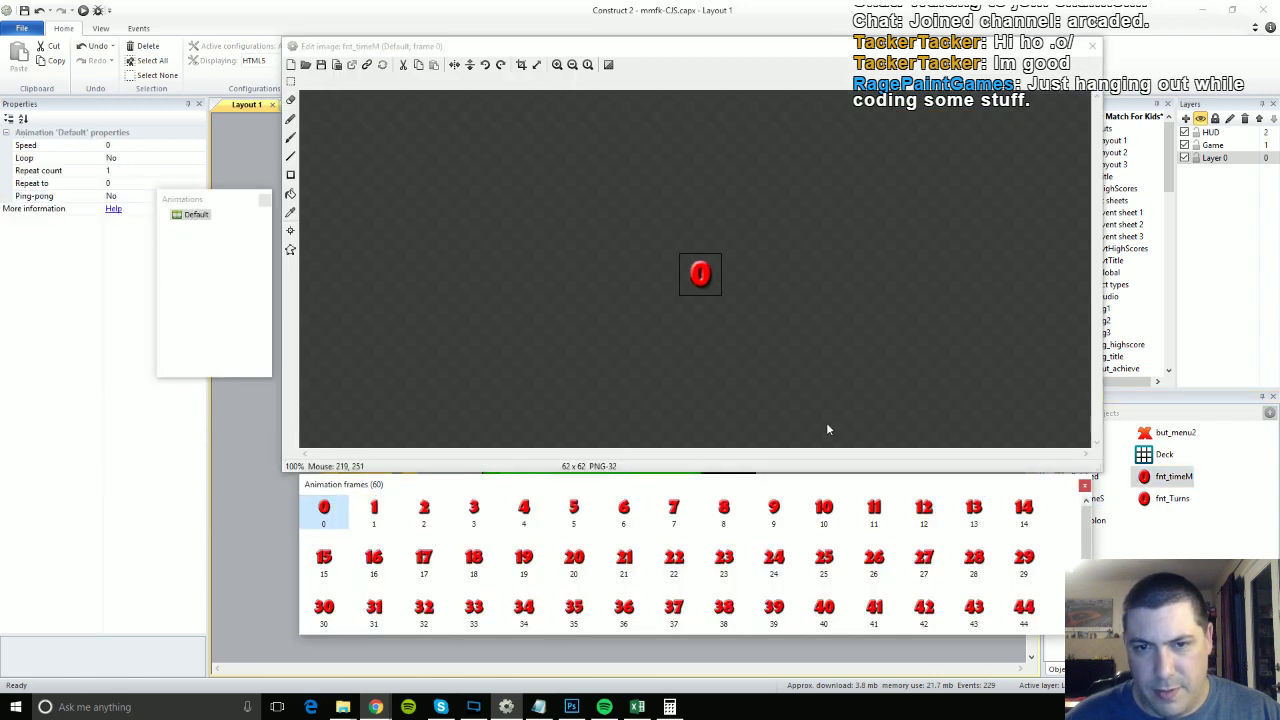
{"action": "left_click", "coordinate": [1093, 48]}
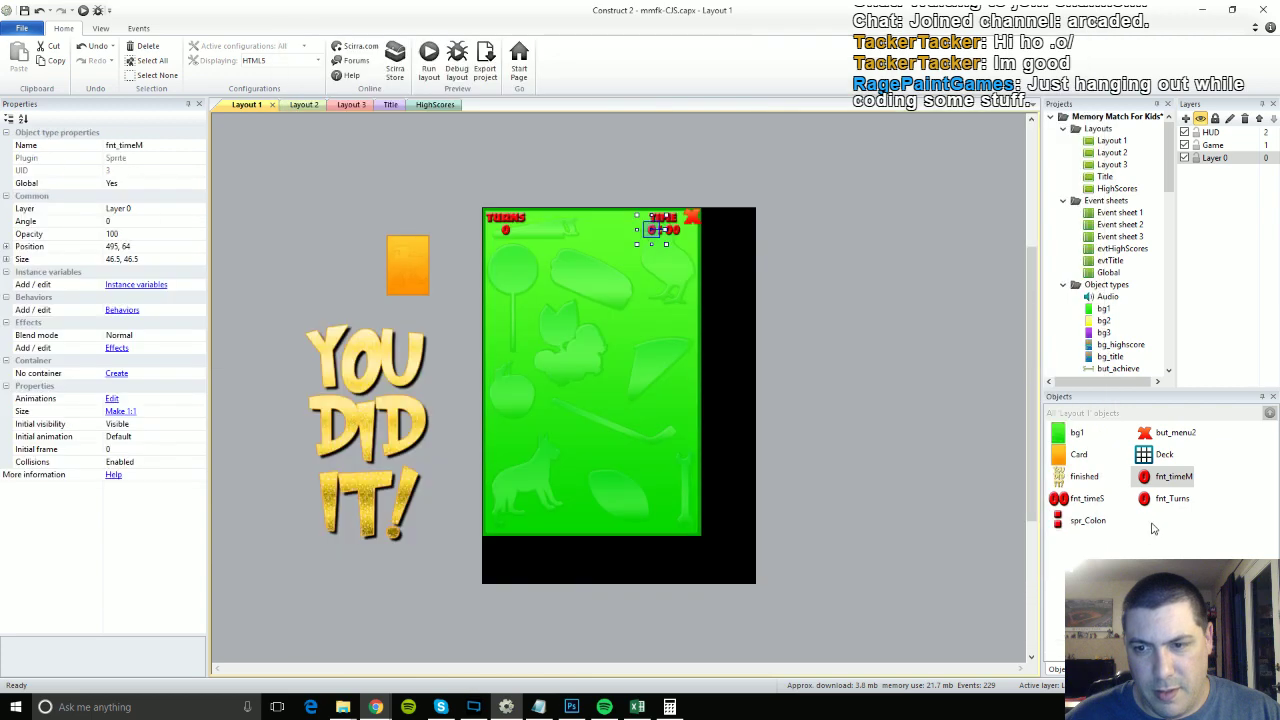
{"action": "left_click", "coordinate": [1158, 547]}
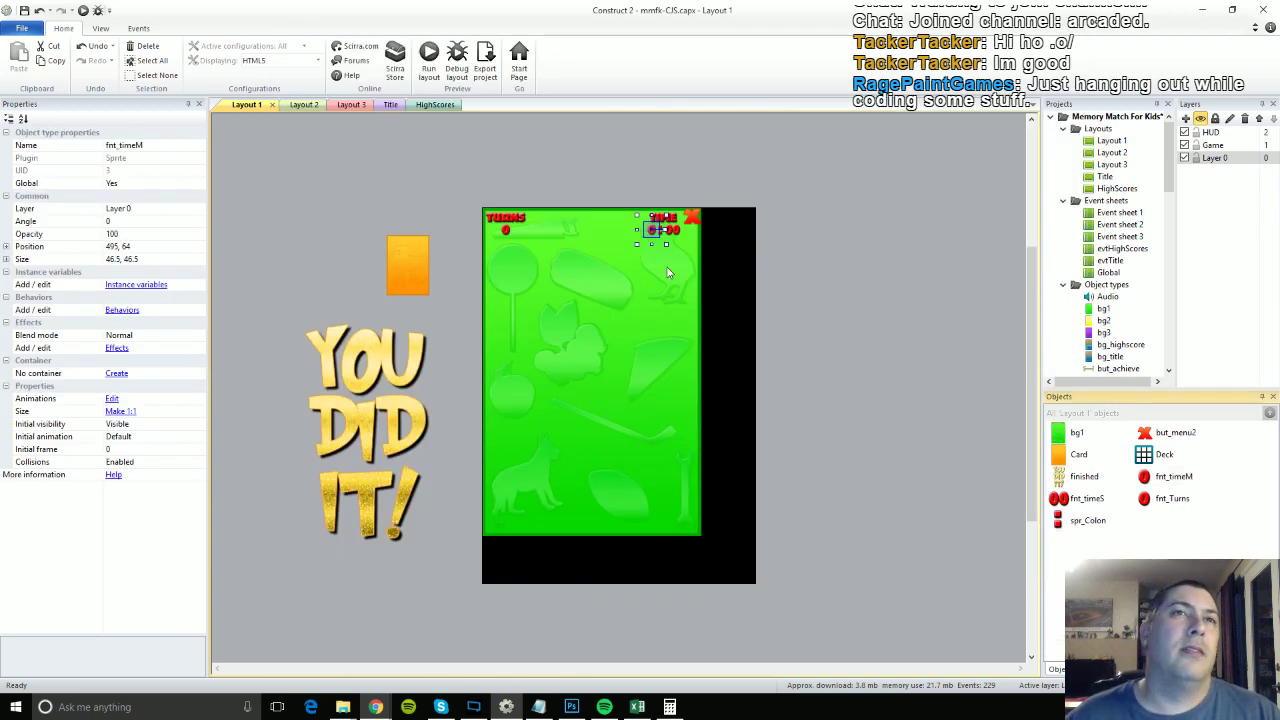
Run Layout 1 in debug mode in Chrome to check the estimated image memory, close the preview and return to Construct 2.
{"action": "left_click", "coordinate": [100, 15]}
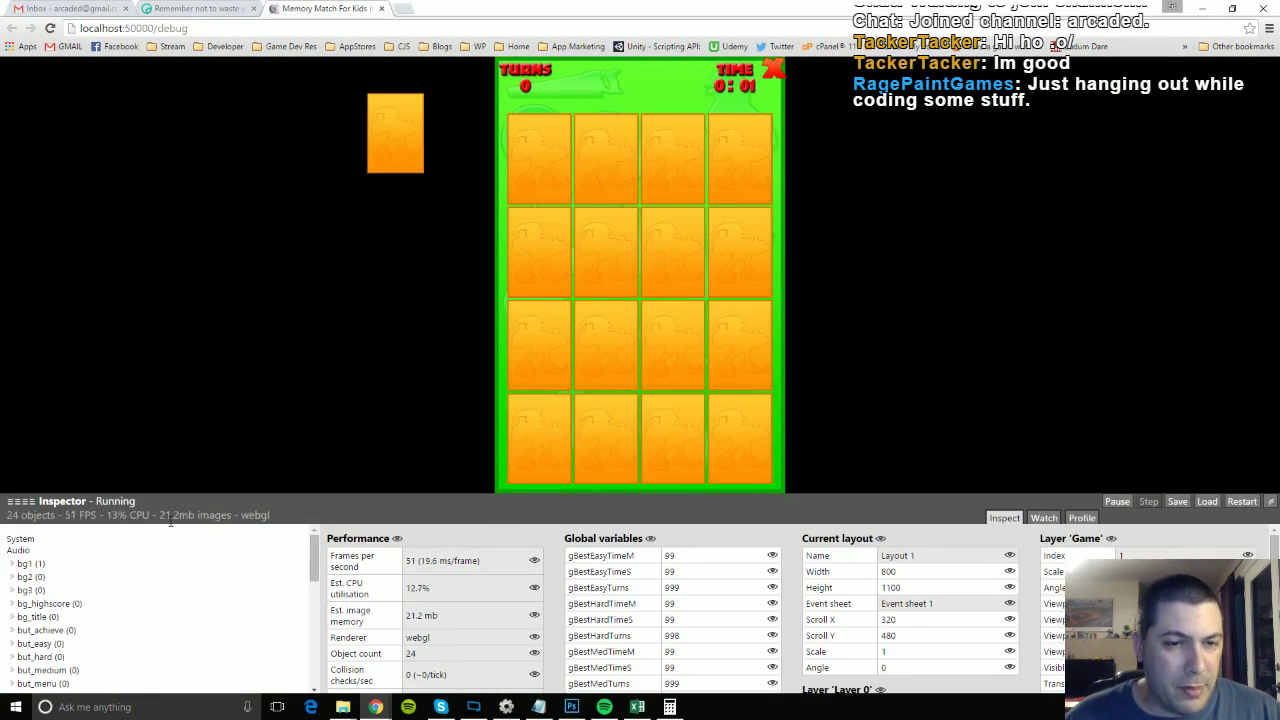
{"action": "left_click", "coordinate": [382, 9]}
{"action": "key", "text": "alt+Tab"}
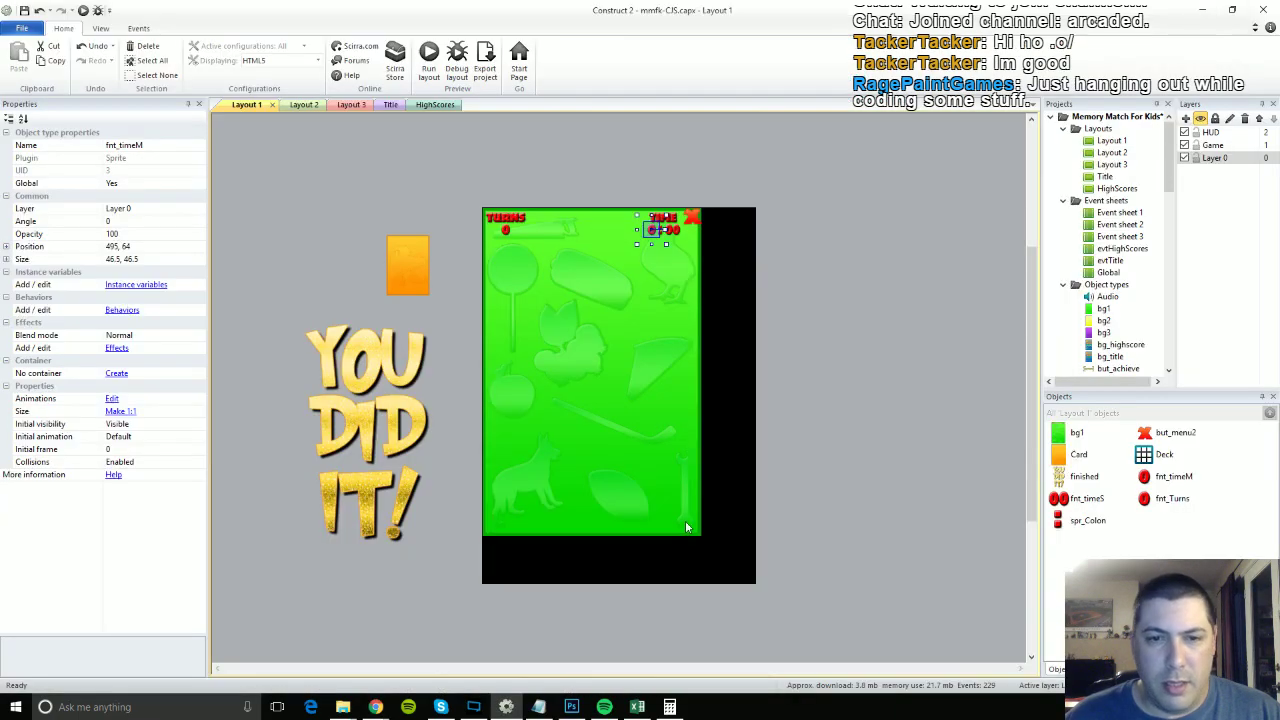
View the finished sprite in the image editor, switch to File Explorer and look through the exported images in the stream-opti images folder.
{"action": "left_click", "coordinate": [365, 452]}
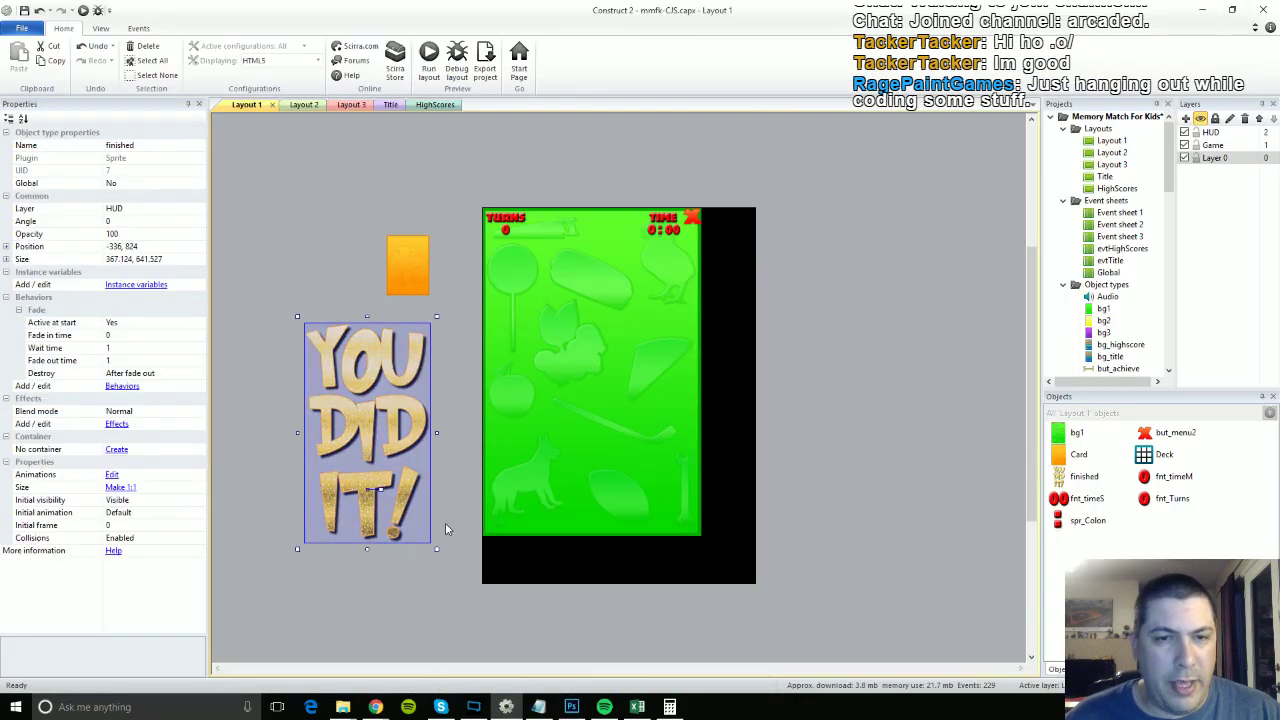
{"action": "double_click", "coordinate": [412, 478]}
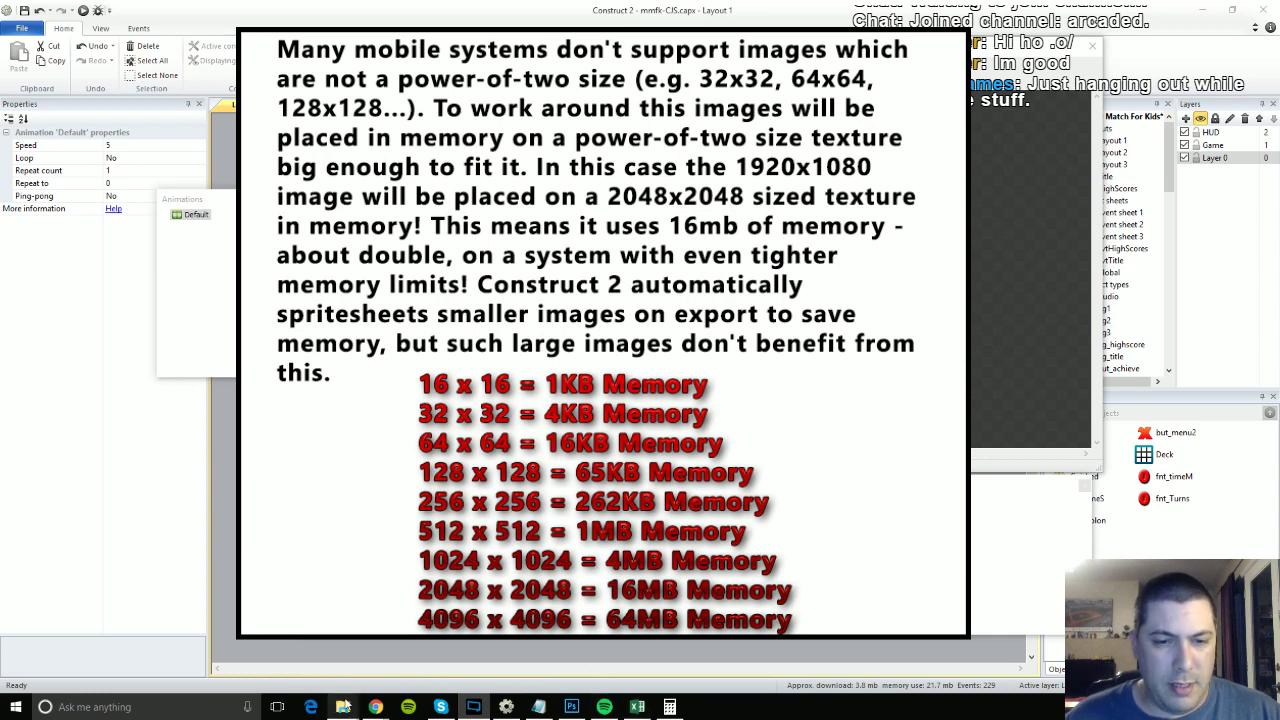
{"action": "mouse_move", "coordinate": [343, 705]}
{"action": "left_click", "coordinate": [553, 648]}
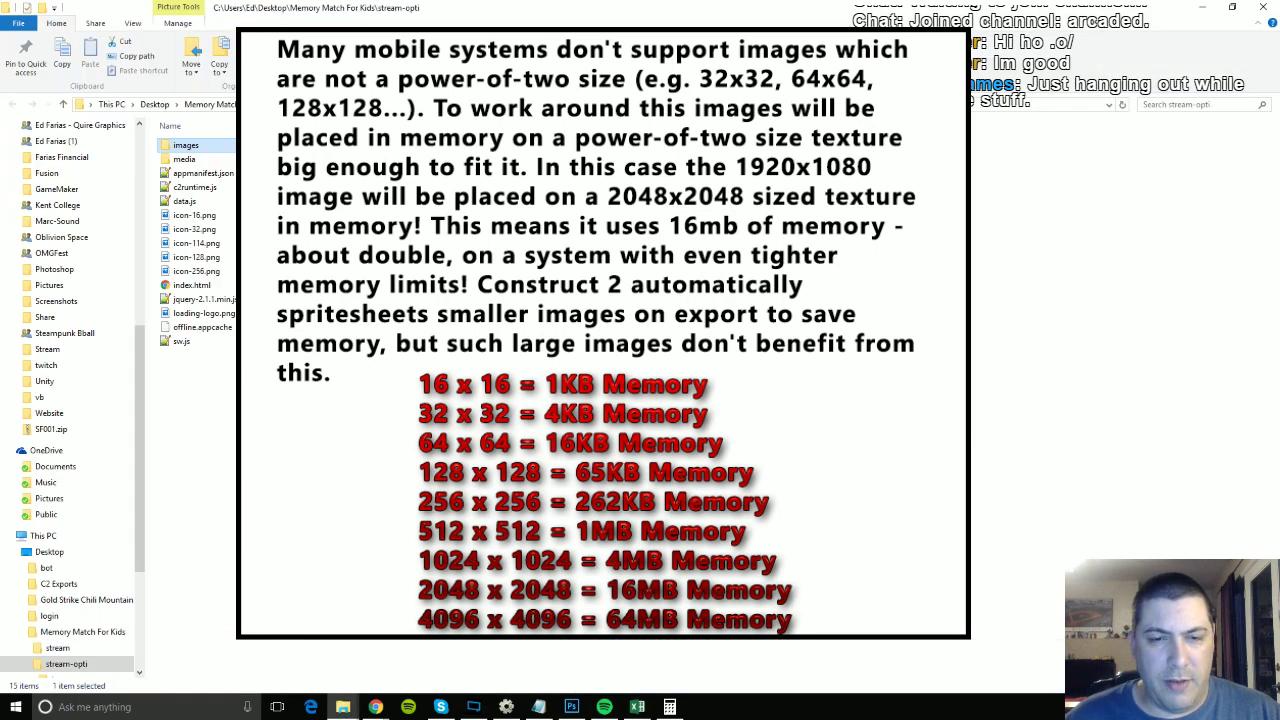
{"action": "double_click", "coordinate": [186, 146]}
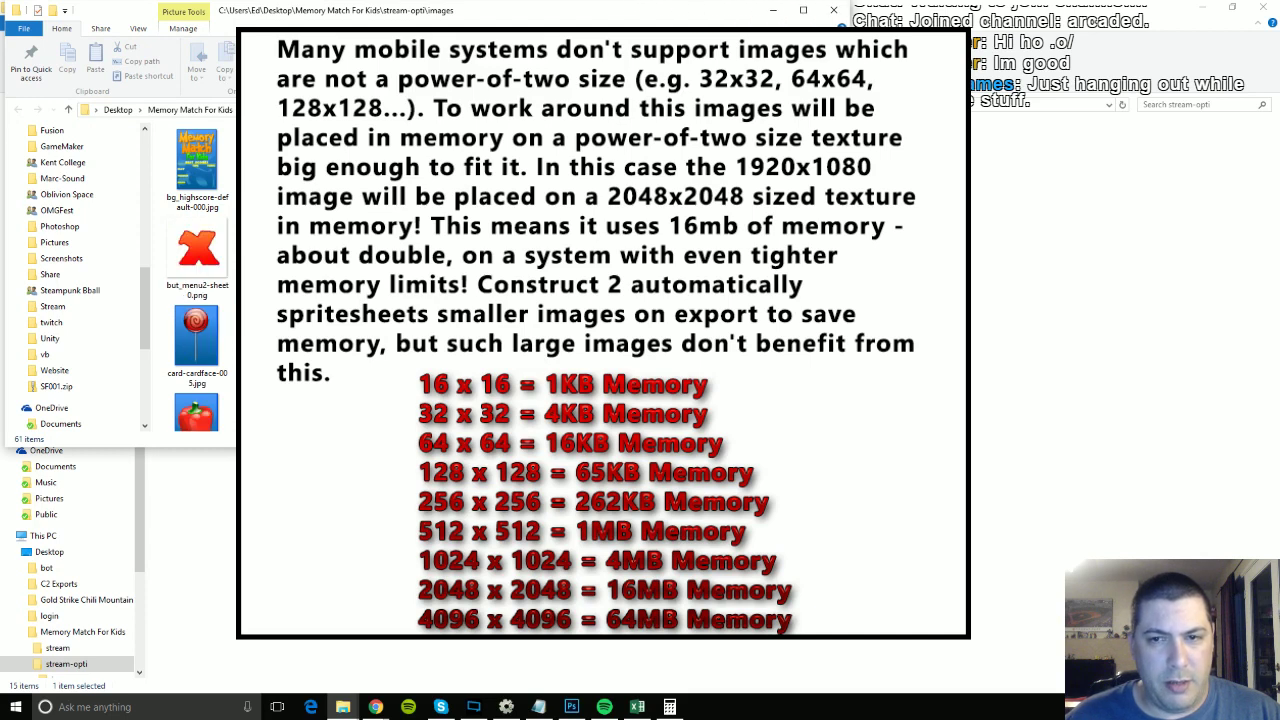
{"action": "scroll", "coordinate": [197, 280], "scroll_direction": "down", "scroll_amount": 10}
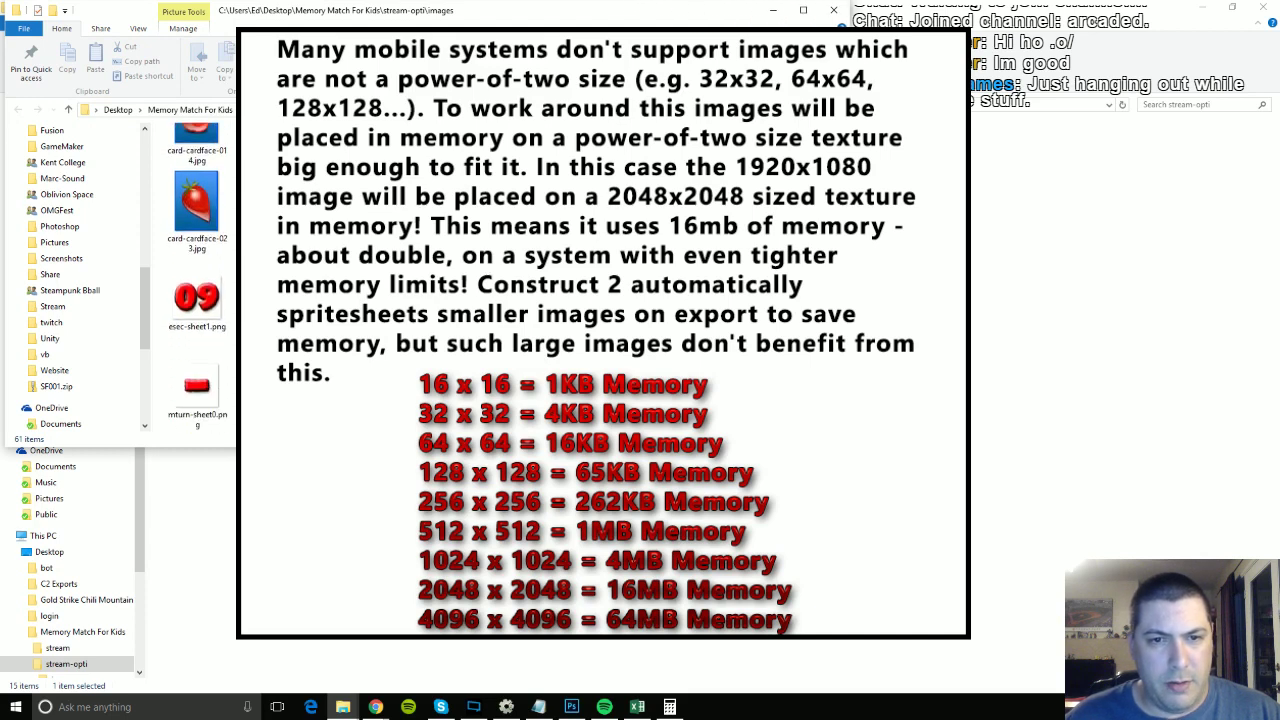